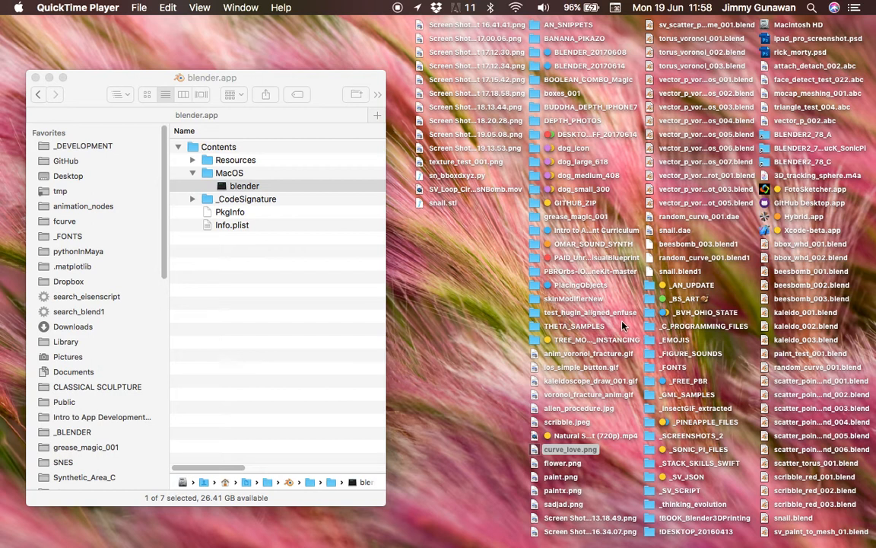
# - Preview the curve_love.png image from the desktop at a larger size and examine its node setup and curve results
pyautogui.click(571, 450)
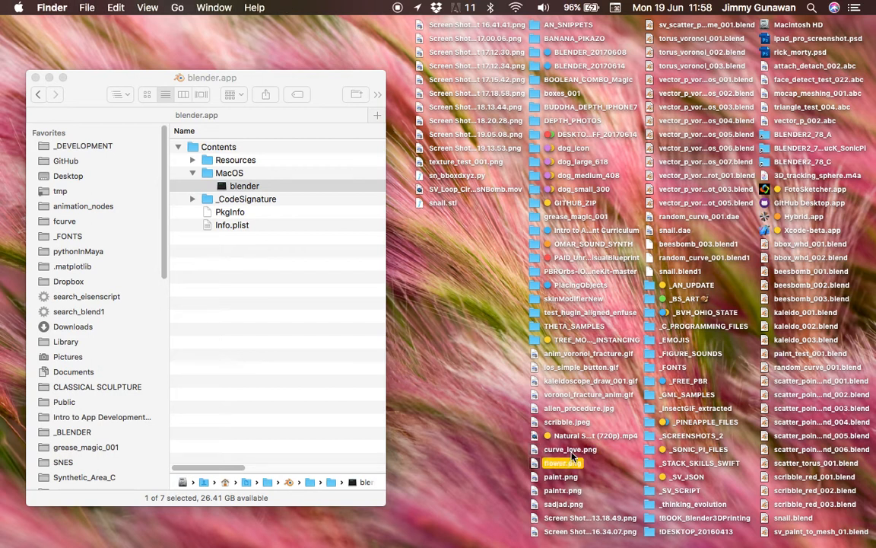
pyautogui.press('space')
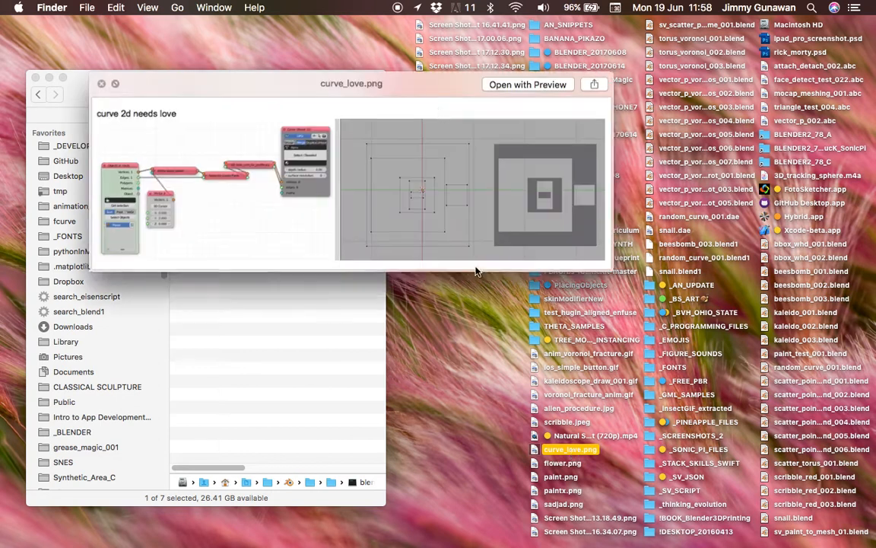
pyautogui.moveTo(196, 172); pyautogui.dragTo(179, 155)
pyautogui.moveTo(638, 340); pyautogui.dragTo(699, 401)
pyautogui.moveTo(544, 224); pyautogui.dragTo(477, 196)
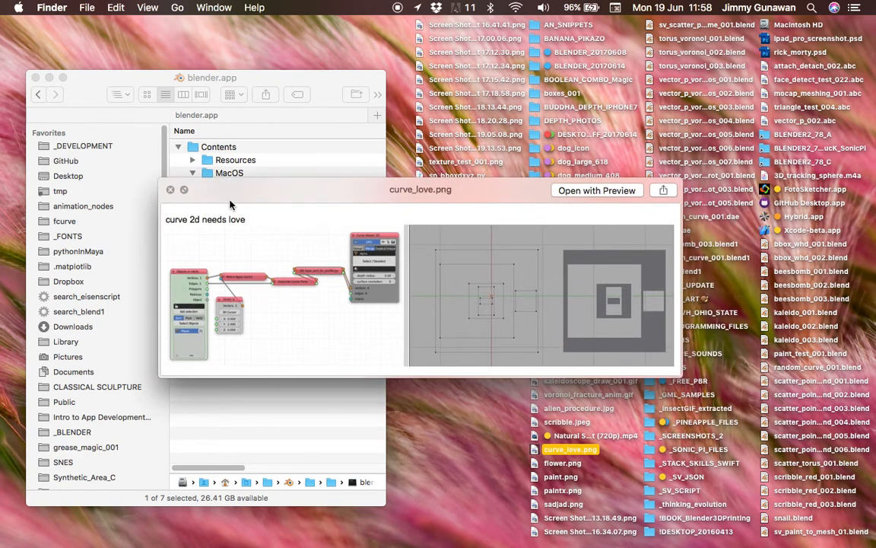
pyautogui.moveTo(230, 204); pyautogui.dragTo(240, 183)
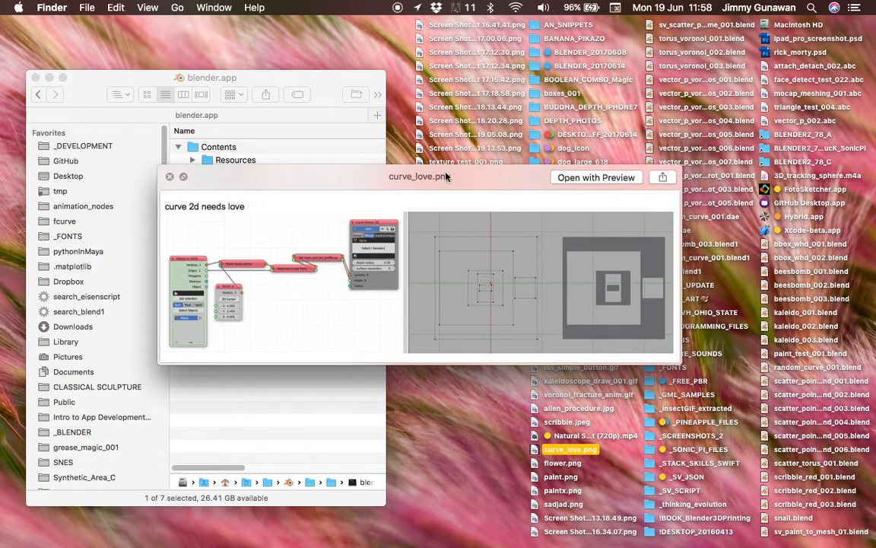
pyautogui.moveTo(446, 177); pyautogui.dragTo(394, 126)
pyautogui.moveTo(628, 311); pyautogui.dragTo(830, 496)
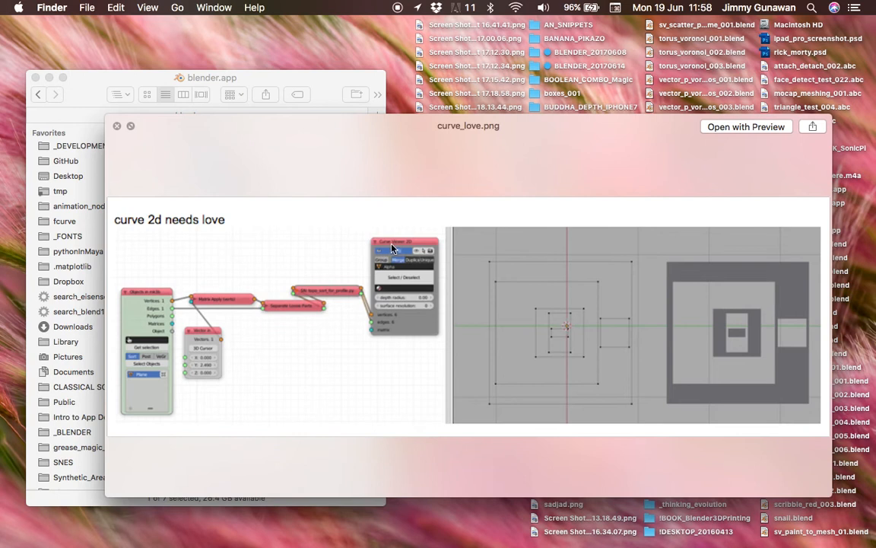
pyautogui.moveTo(426, 169); pyautogui.dragTo(394, 153)
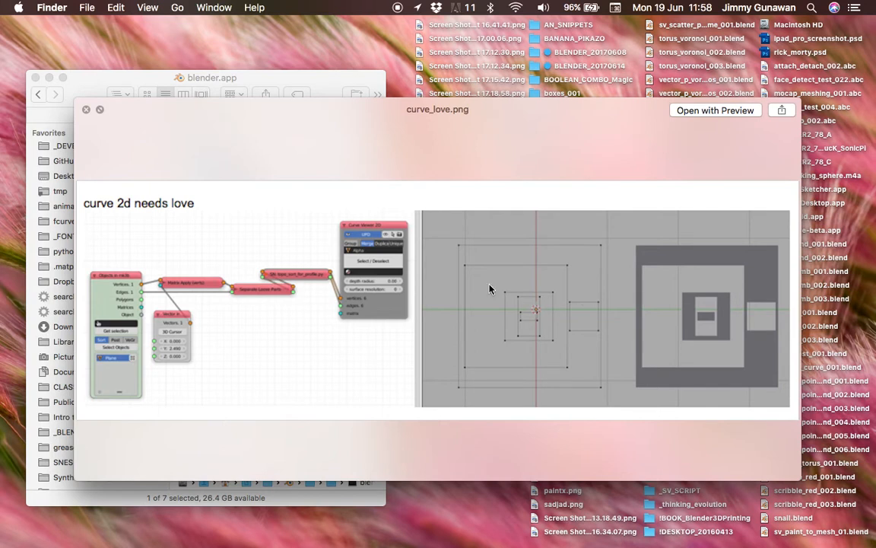
# - Switch to Blender by launching the blender executable from the MacOS folder of blender.app
pyautogui.moveTo(6, 414)
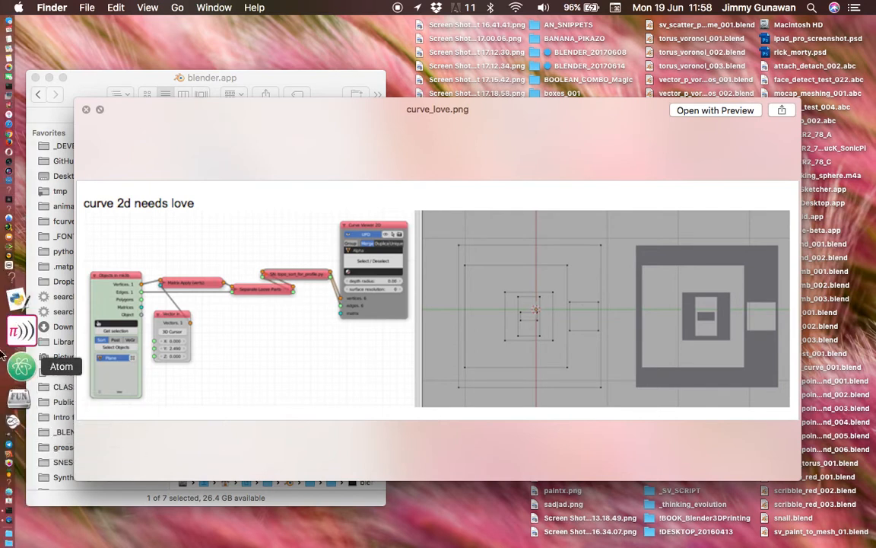
pyautogui.click(90, 76)
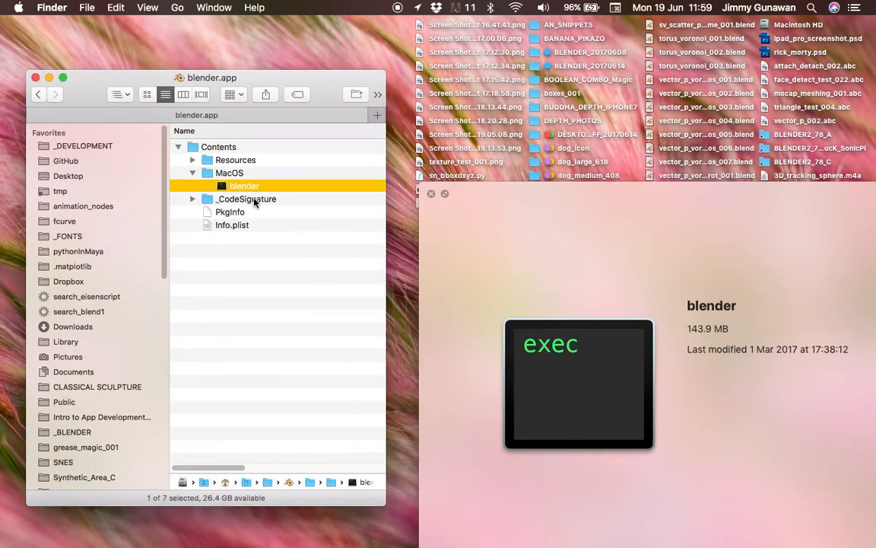
pyautogui.click(254, 199)
pyautogui.click(253, 188)
pyautogui.doubleClick(247, 187)
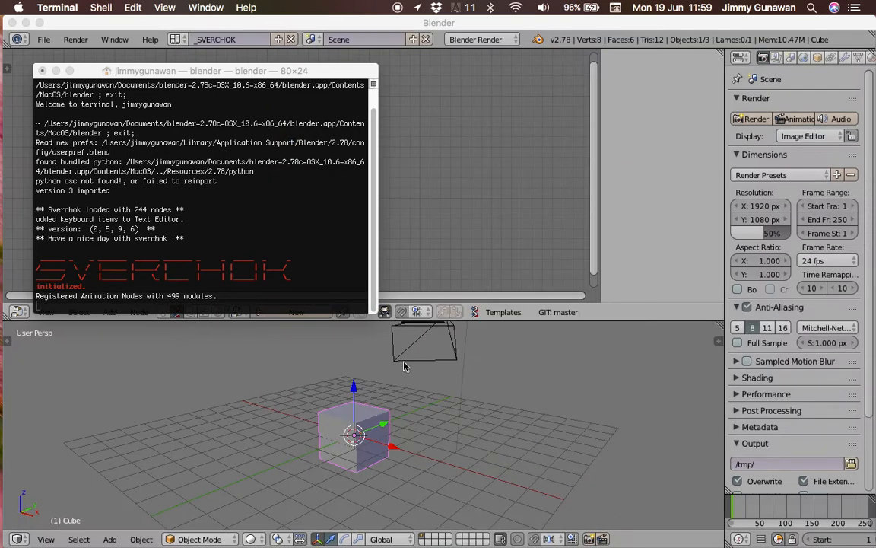
pyautogui.click(441, 418)
# - Delete all default objects from the scene and enlarge the 3D viewport
pyautogui.hscroll(-3, 442, 397)
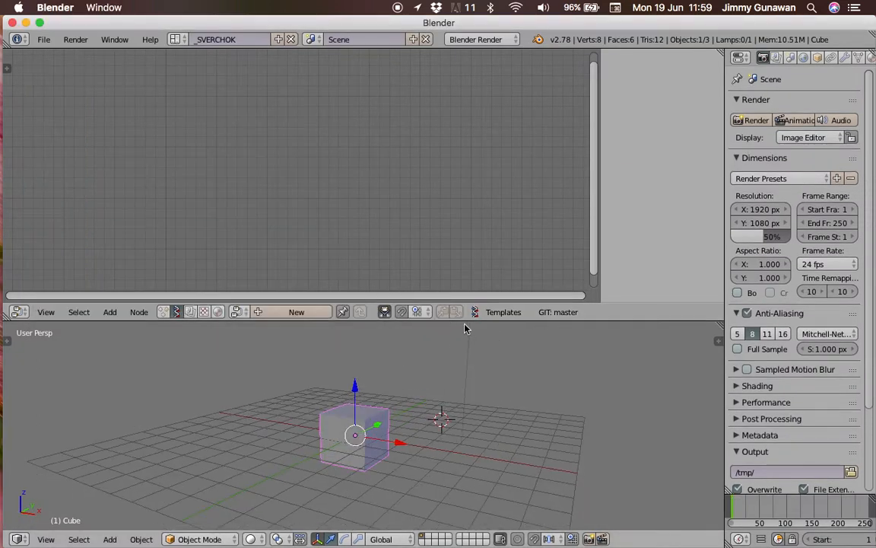
pyautogui.moveTo(463, 321); pyautogui.dragTo(463, 276)
pyautogui.scroll(-4, 427, 349)
pyautogui.hscroll(-3, 428, 349)
pyautogui.press('a')
pyautogui.press('a')
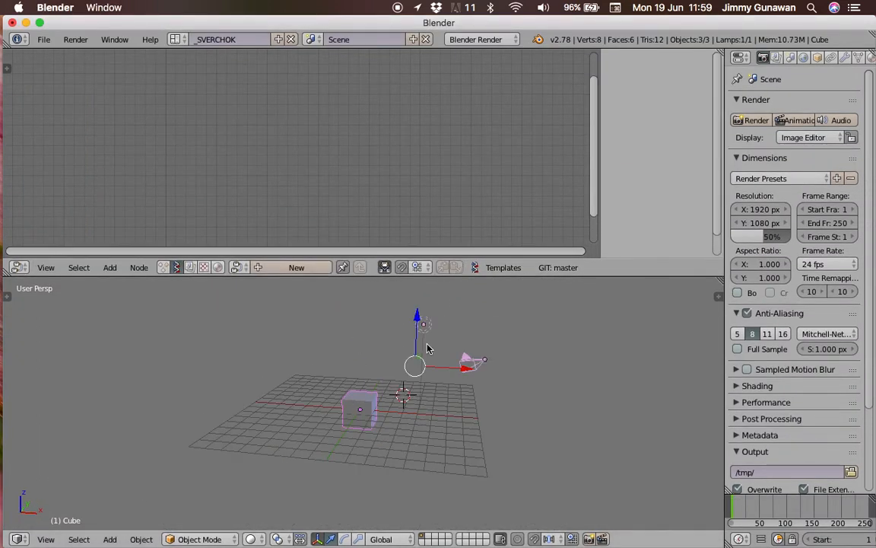
pyautogui.press('x')
pyautogui.click(424, 344)
pyautogui.scroll(5, 413, 352)
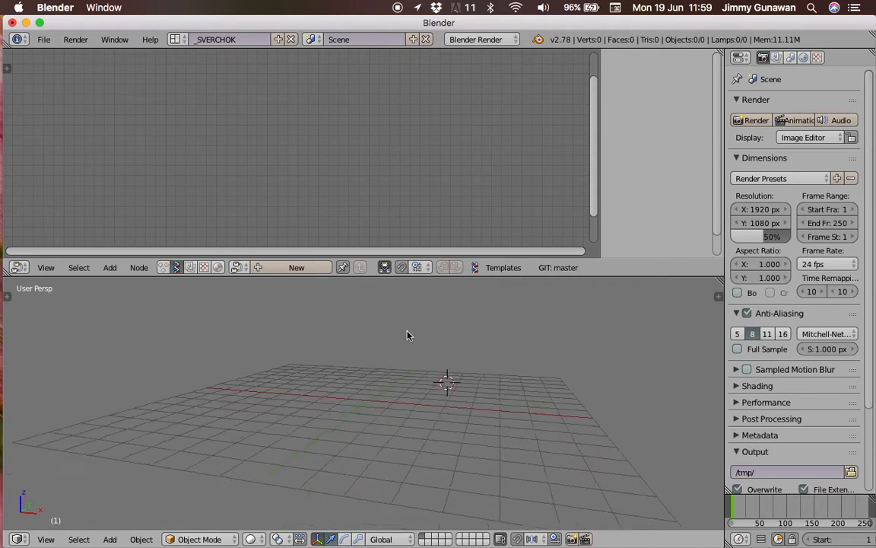
# - Create a new Sverchok node tree and add a Random Vector MK2 node to it
pyautogui.click(294, 269)
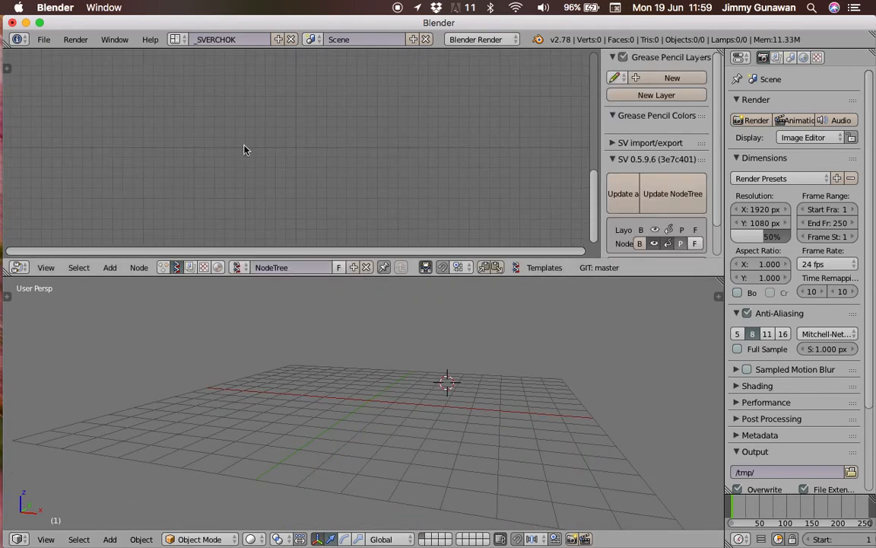
pyautogui.hotkey('shift', 'a')
pyautogui.click(242, 146)
pyautogui.write('random v')
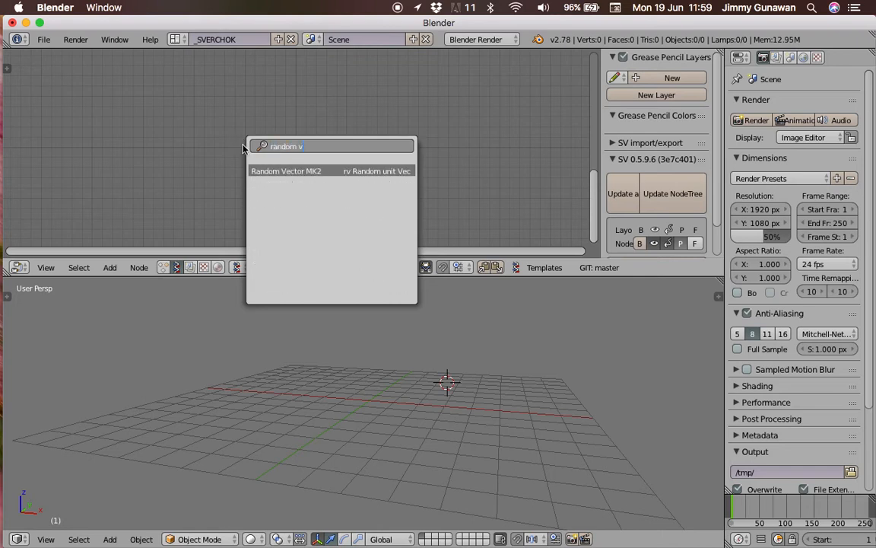
pyautogui.press('Return')
pyautogui.click(190, 144)
# - Add a Polyline Viewer MK1 node and connect the Random Vector output to its vertices input
pyautogui.hotkey('shift', 'a')
pyautogui.click(380, 129)
pyautogui.write('polyline')
pyautogui.press('Return')
pyautogui.click(357, 83)
pyautogui.moveTo(316, 140); pyautogui.dragTo(307, 107, button='middle')
pyautogui.moveTo(254, 126); pyautogui.dragTo(349, 170)
# - Set the Random Vector count to 78 and enable bspline on the Polyline Viewer
pyautogui.moveTo(218, 137); pyautogui.dragTo(286, 137)
pyautogui.scroll(7, 340, 284)
pyautogui.moveTo(340, 284); pyautogui.dragTo(557, 356, button='middle')
pyautogui.moveTo(446, 352); pyautogui.dragTo(381, 335, button='middle')
pyautogui.click(367, 148)
pyautogui.moveTo(225, 141); pyautogui.dragTo(362, 391)
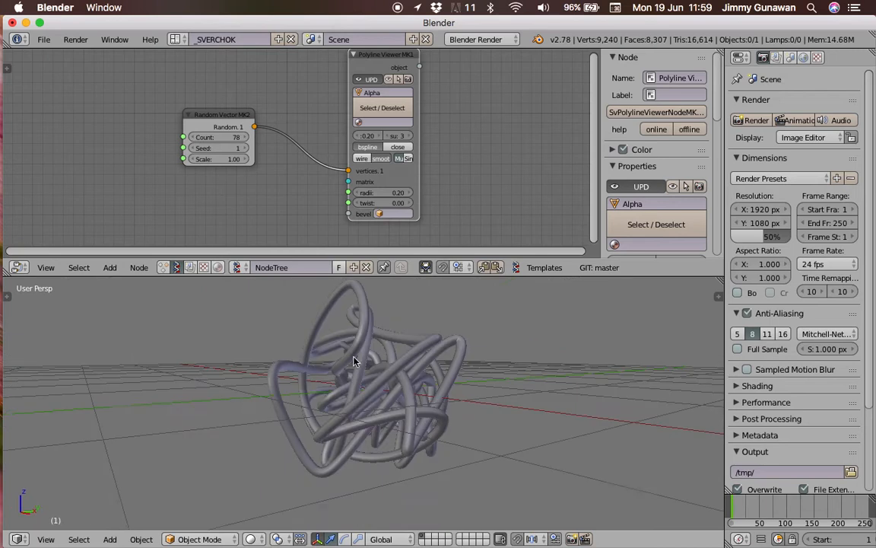
# - Set the Random Vector count to 115 and its seed to -24
pyautogui.moveTo(206, 137); pyautogui.dragTo(152, 151)
pyautogui.moveTo(426, 358); pyautogui.dragTo(377, 373, button='middle')
pyautogui.scroll(2, 371, 152)
# - Add a Curve Viewer node beside the Polyline Viewer
pyautogui.moveTo(372, 125); pyautogui.dragTo(302, 139, button='middle')
pyautogui.hotkey('shift', 'a')
pyautogui.click(392, 128)
pyautogui.write('curve')
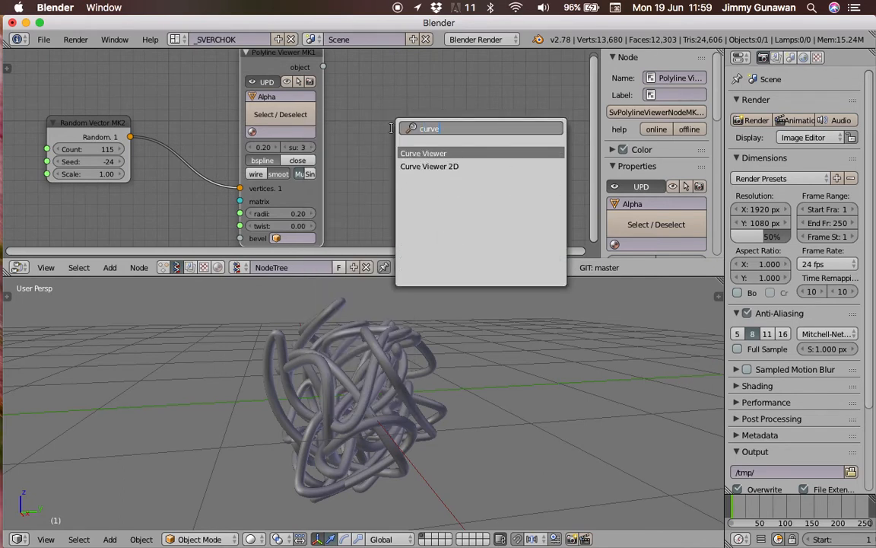
pyautogui.press('Return')
pyautogui.click(351, 114)
# - Add a Curve Viewer 2D node beside the Curve Viewer
pyautogui.scroll(-1, 481, 156)
pyautogui.moveTo(481, 156); pyautogui.dragTo(465, 146, button='middle')
pyautogui.hotkey('shift', 'a')
pyautogui.click(469, 134)
pyautogui.write('curve')
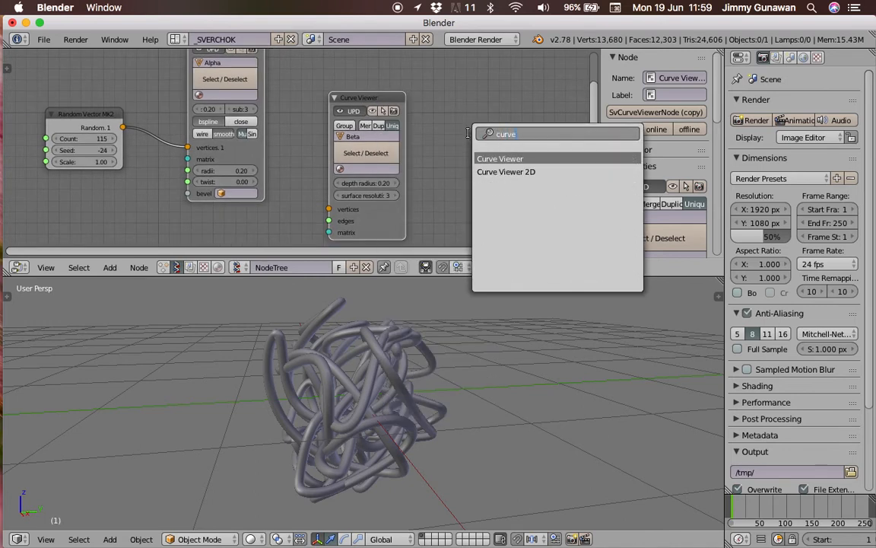
pyautogui.press('Down')
pyautogui.press('Return')
pyautogui.click(479, 88)
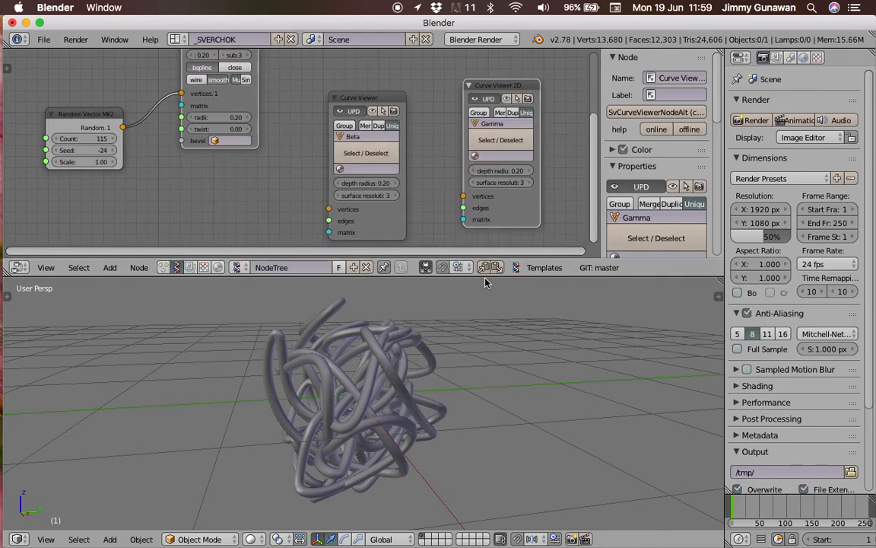
# - Delete the Polyline Viewer node and the tube object it generated in the viewport
pyautogui.moveTo(489, 280); pyautogui.dragTo(480, 397)
pyautogui.scroll(3, 223, 70)
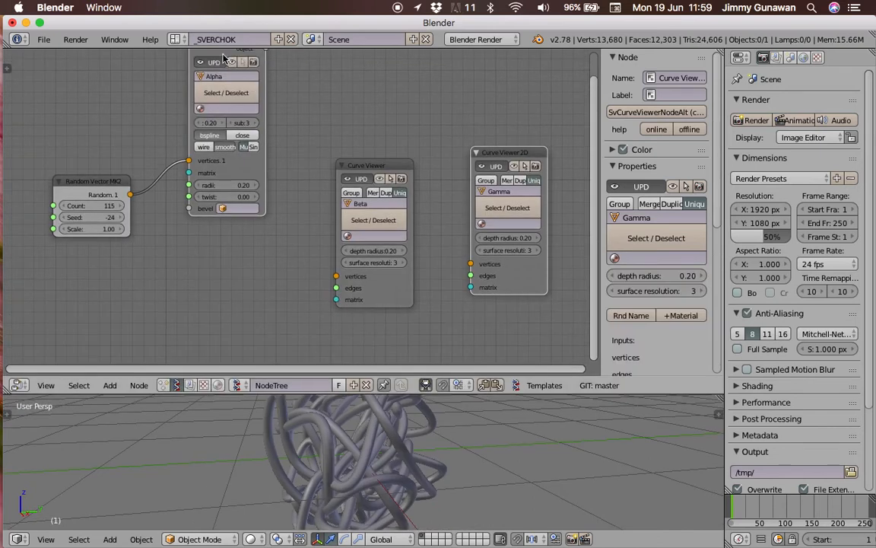
pyautogui.click(223, 70)
pyautogui.press('x')
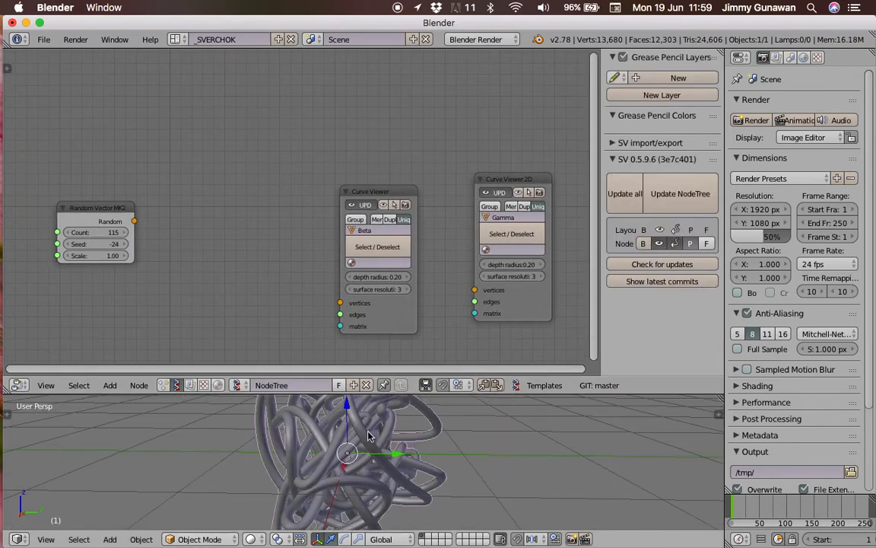
pyautogui.press('x')
pyautogui.click(367, 433)
# - Hide the node editor's sidebar and give the 3D viewport more height
pyautogui.moveTo(357, 377); pyautogui.dragTo(442, 304)
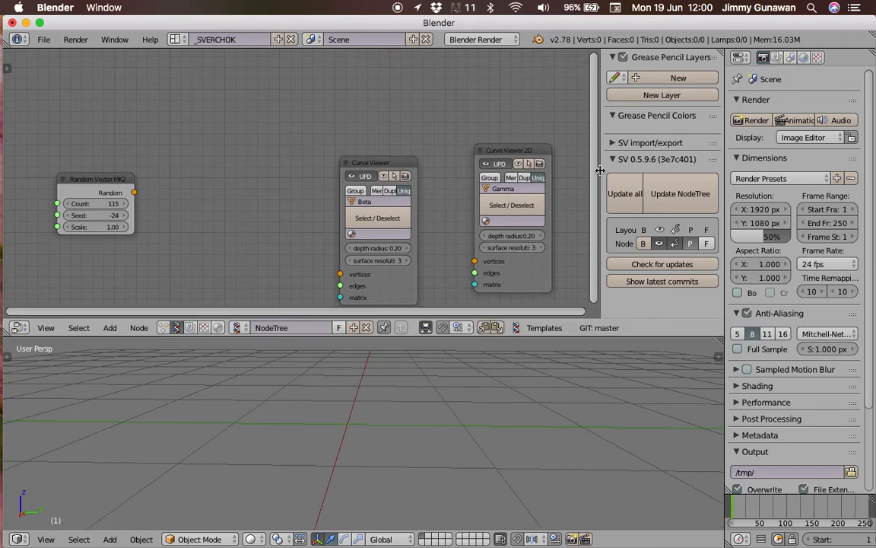
pyautogui.press('n')
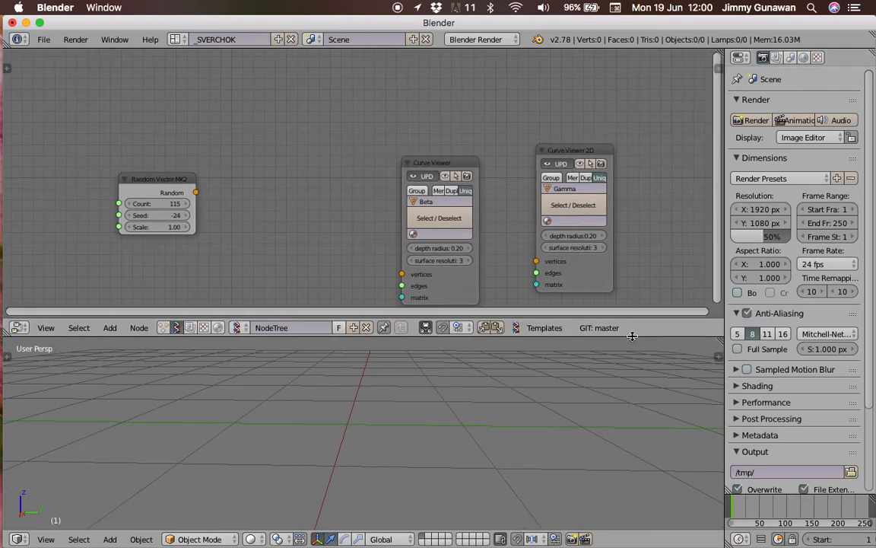
pyautogui.moveTo(632, 335); pyautogui.dragTo(606, 297)
pyautogui.moveTo(607, 304); pyautogui.dragTo(454, 413, button='middle')
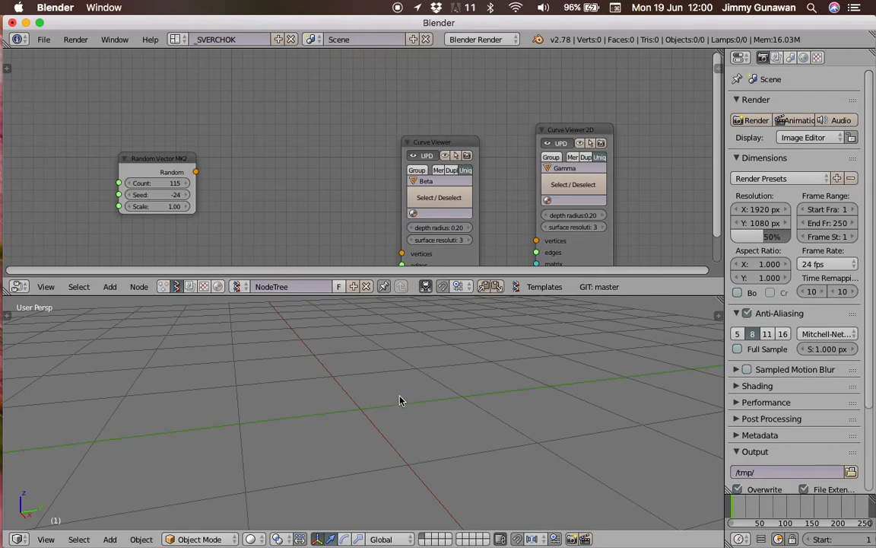
# - Arrange the Random Vector, Curve Viewer and Curve Viewer 2D nodes in a spaced row
pyautogui.moveTo(201, 168); pyautogui.dragTo(191, 111, button='middle')
pyautogui.moveTo(162, 109); pyautogui.dragTo(175, 121)
pyautogui.moveTo(433, 109); pyautogui.dragTo(409, 90)
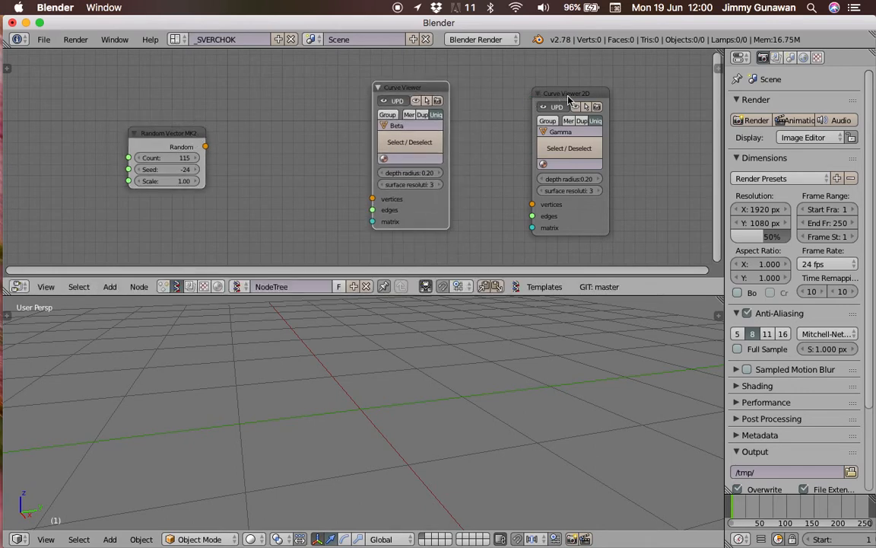
pyautogui.moveTo(570, 97); pyautogui.dragTo(586, 103)
pyautogui.moveTo(423, 96); pyautogui.dragTo(388, 96)
pyautogui.moveTo(582, 99); pyautogui.dragTo(548, 88)
pyautogui.moveTo(445, 335); pyautogui.dragTo(397, 367, button='middle')
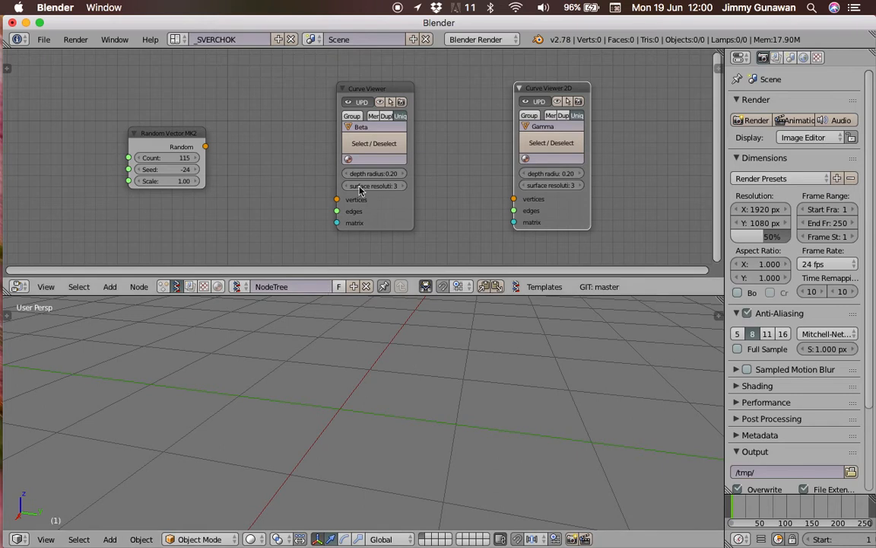
# - Widen the Curve Viewer and Curve Viewer 2D nodes so their option labels are fully readable
pyautogui.moveTo(415, 173); pyautogui.dragTo(449, 173)
pyautogui.moveTo(589, 109); pyautogui.dragTo(613, 106)
pyautogui.moveTo(560, 82); pyautogui.dragTo(568, 86)
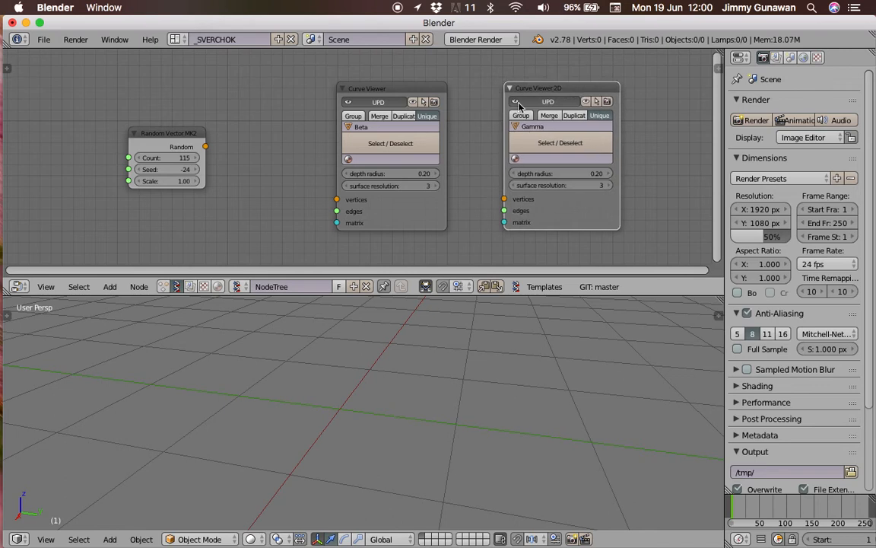
pyautogui.moveTo(304, 113); pyautogui.dragTo(311, 111, button='middle')
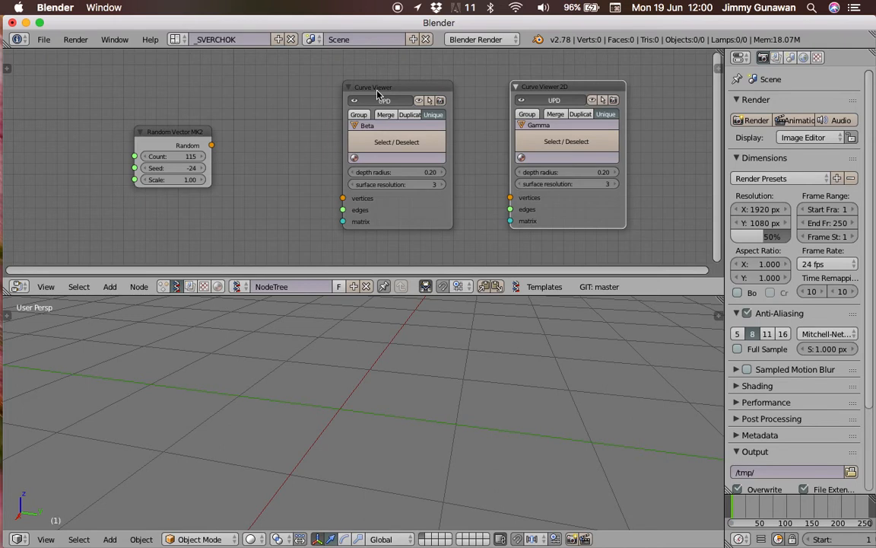
pyautogui.moveTo(316, 120); pyautogui.dragTo(311, 106, button='middle')
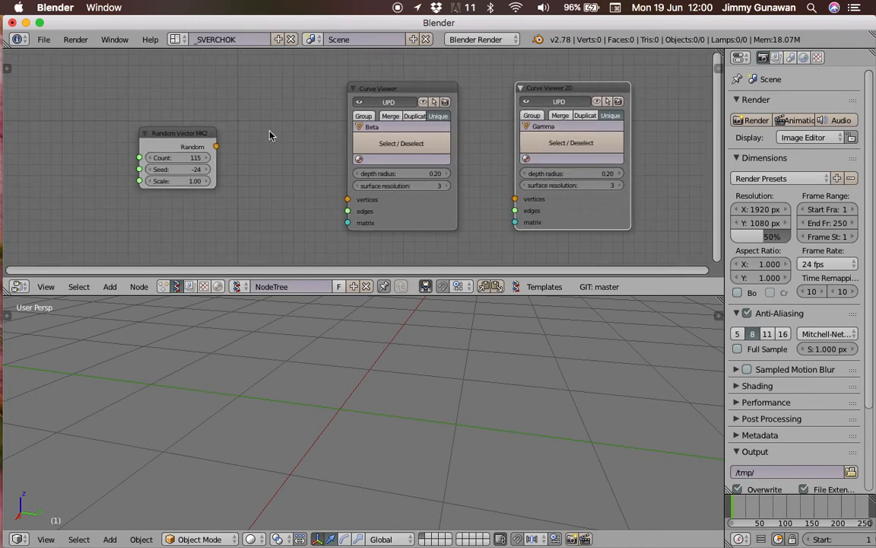
# - Connect the Random Vector output to the vertices input of the Curve Viewer
pyautogui.moveTo(217, 146); pyautogui.dragTo(348, 199)
pyautogui.moveTo(391, 323); pyautogui.dragTo(377, 392, button='middle')
pyautogui.scroll(1, 267, 205)
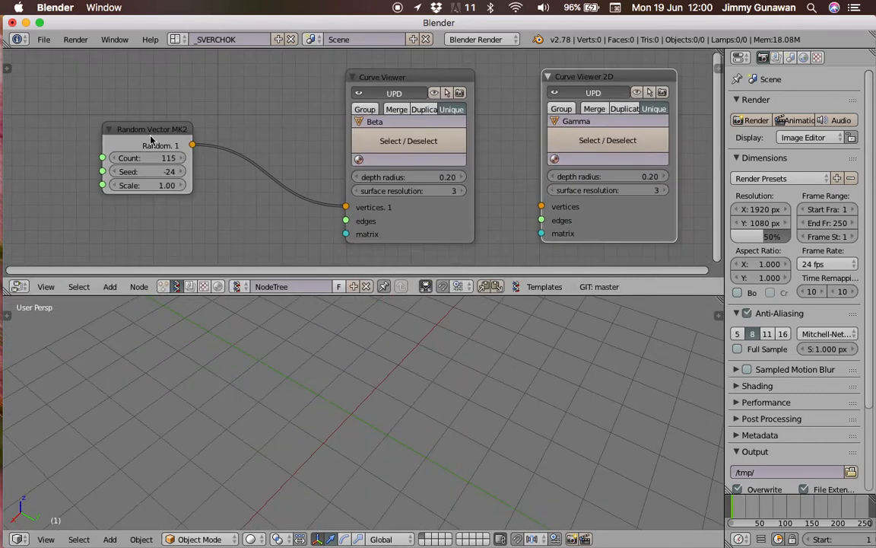
# - Insert a UV Connection node into the link between Random Vector and Curve Viewer
pyautogui.moveTo(150, 137); pyautogui.dragTo(115, 134)
pyautogui.hotkey('shift', 'a')
pyautogui.click(219, 117)
pyautogui.write('uv')
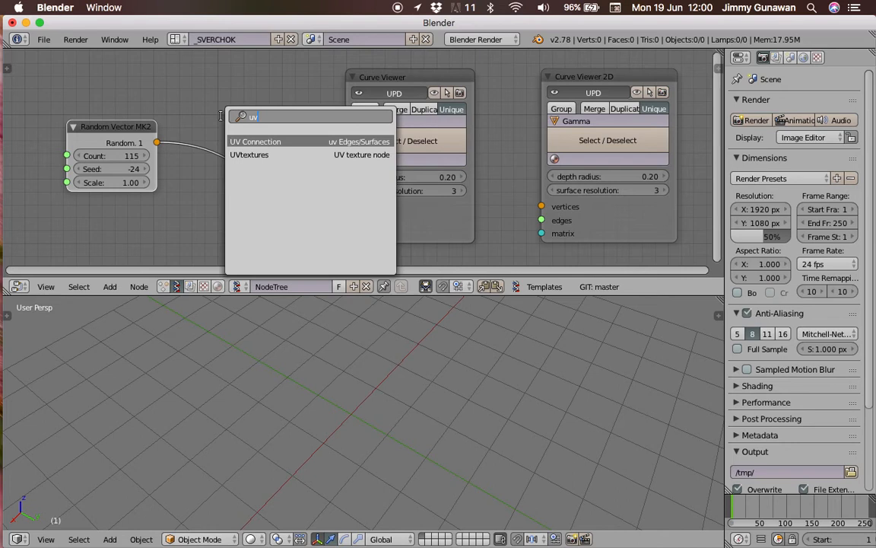
pyautogui.press('Return')
pyautogui.click(232, 125)
# - Connect the UV Connection data output to the Curve Viewer's edges input and set the node to output Edges
pyautogui.moveTo(312, 152); pyautogui.dragTo(373, 221)
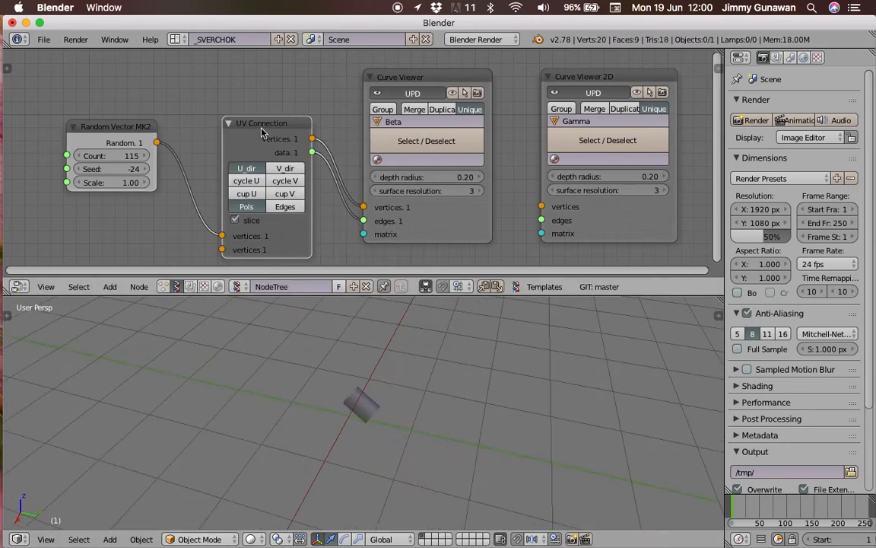
pyautogui.moveTo(261, 134); pyautogui.dragTo(249, 112)
pyautogui.click(275, 185)
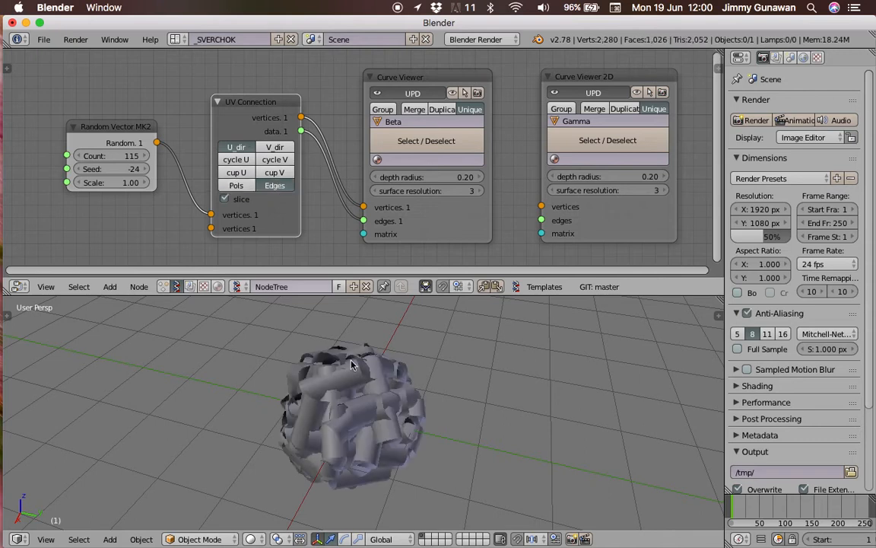
# - Set the Random Vector count to 57, seed to 11 and scale to 4.30
pyautogui.moveTo(122, 168); pyautogui.dragTo(79, 156)
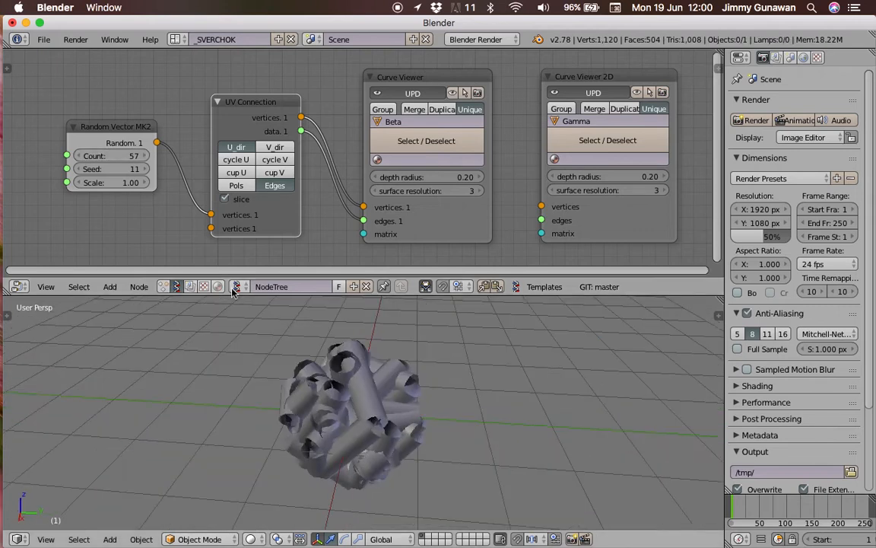
pyautogui.moveTo(122, 184); pyautogui.dragTo(147, 184)
pyautogui.scroll(-5, 346, 335)
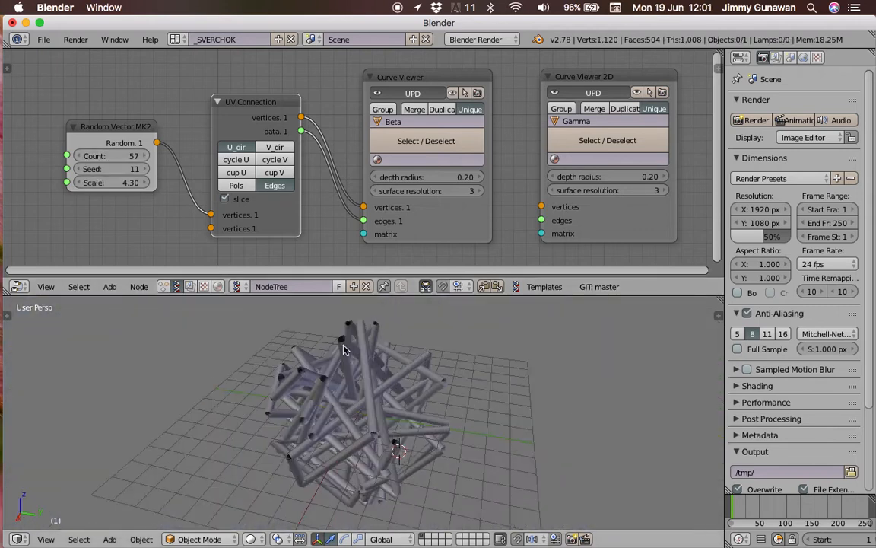
pyautogui.moveTo(344, 349); pyautogui.dragTo(280, 326, button='middle')
# - Set the Curve Viewer's depth radius to 0.29 and its surface resolution to 0
pyautogui.moveTo(374, 76); pyautogui.dragTo(354, 76)
pyautogui.moveTo(385, 358); pyautogui.dragTo(329, 318, button='middle')
pyautogui.scroll(1, 297, 169)
pyautogui.moveTo(414, 178); pyautogui.dragTo(449, 178)
pyautogui.moveTo(342, 422); pyautogui.dragTo(391, 401, button='middle')
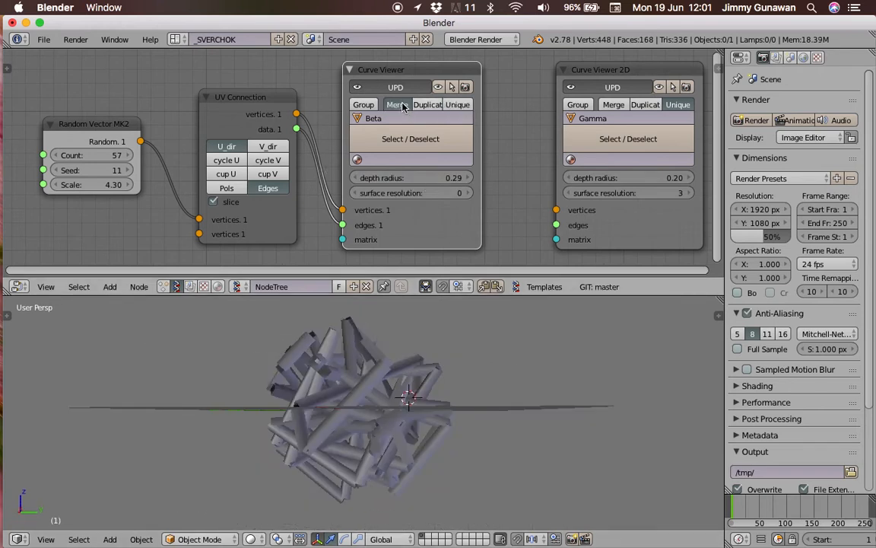
# - Delete the generated Beta curve object from the scene and remove the Curve Viewer node from the node tree
pyautogui.rightClick(407, 423)
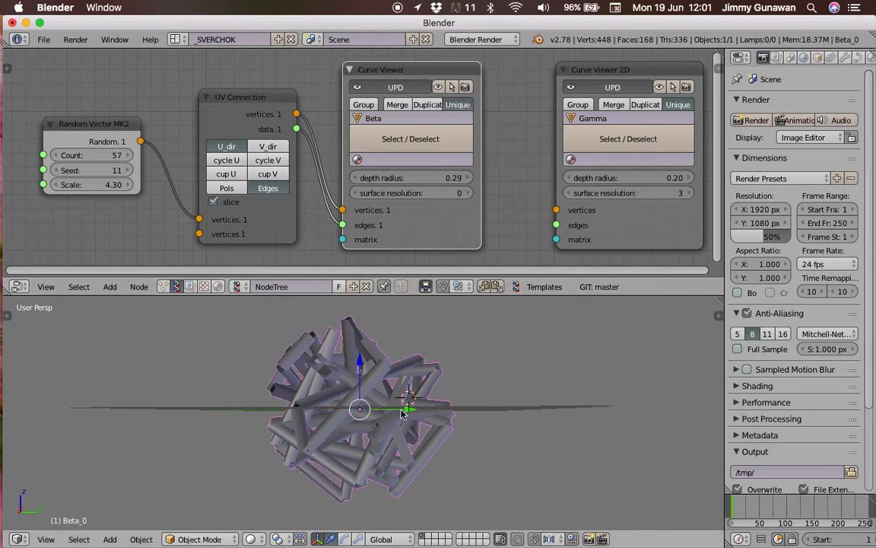
pyautogui.moveTo(407, 424); pyautogui.dragTo(379, 324, button='middle')
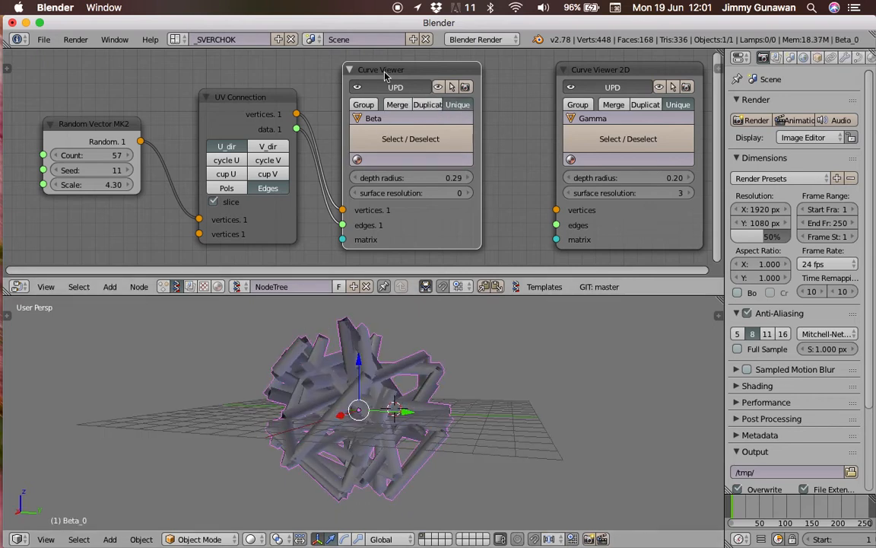
pyautogui.moveTo(368, 88); pyautogui.dragTo(383, 87)
pyautogui.press('x')
pyautogui.click(381, 335)
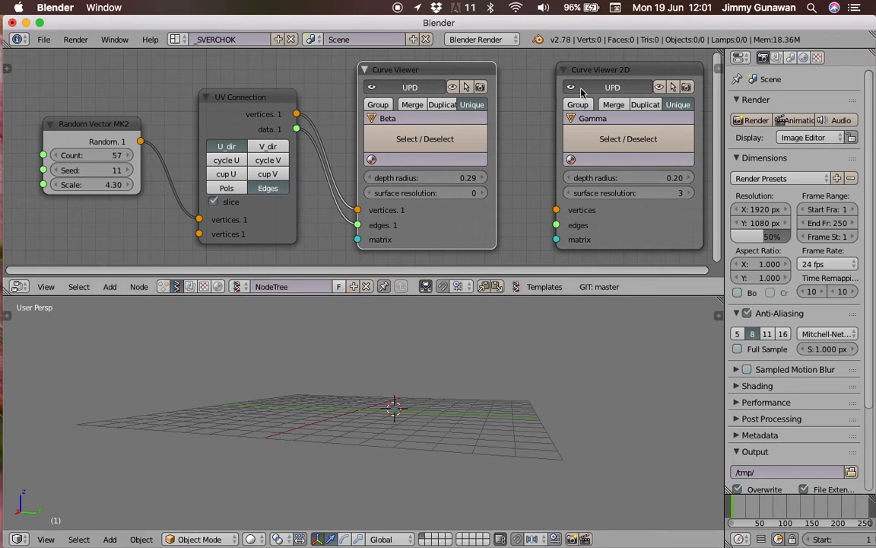
pyautogui.press('x')
# - Wire the UV Connection's vertices and data outputs into Curve Viewer 2D and set its surface resolution to 0
pyautogui.moveTo(537, 69); pyautogui.dragTo(388, 63)
pyautogui.moveTo(297, 114); pyautogui.dragTo(405, 203)
pyautogui.moveTo(436, 335); pyautogui.dragTo(455, 411, button='middle')
pyautogui.moveTo(297, 133); pyautogui.dragTo(343, 183)
pyautogui.moveTo(344, 129); pyautogui.dragTo(406, 218)
pyautogui.moveTo(425, 408); pyautogui.dragTo(490, 473, button='middle')
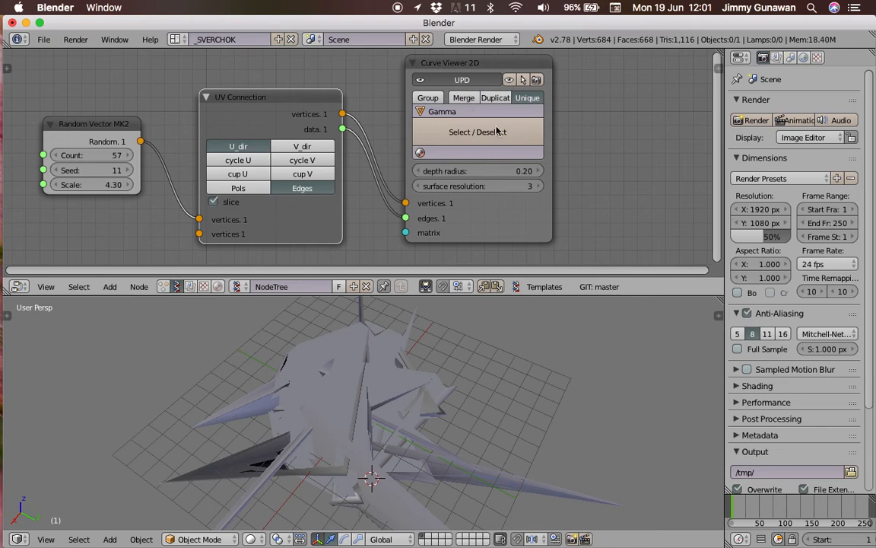
pyautogui.moveTo(475, 185); pyautogui.dragTo(449, 185)
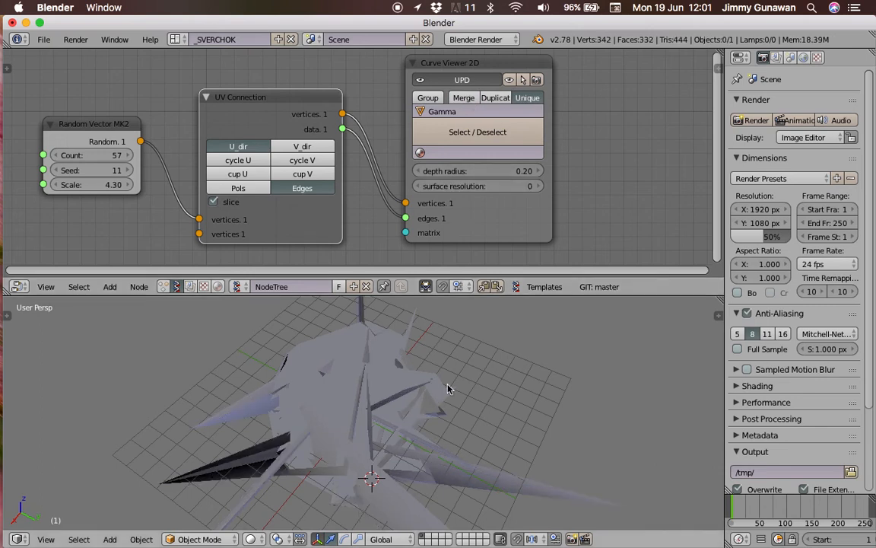
pyautogui.moveTo(449, 387); pyautogui.dragTo(432, 384, button='middle')
# - Spread the Random Vector and UV Connection nodes apart to make room between them
pyautogui.moveTo(229, 144); pyautogui.dragTo(404, 138, button='middle')
pyautogui.moveTo(306, 128); pyautogui.dragTo(201, 124)
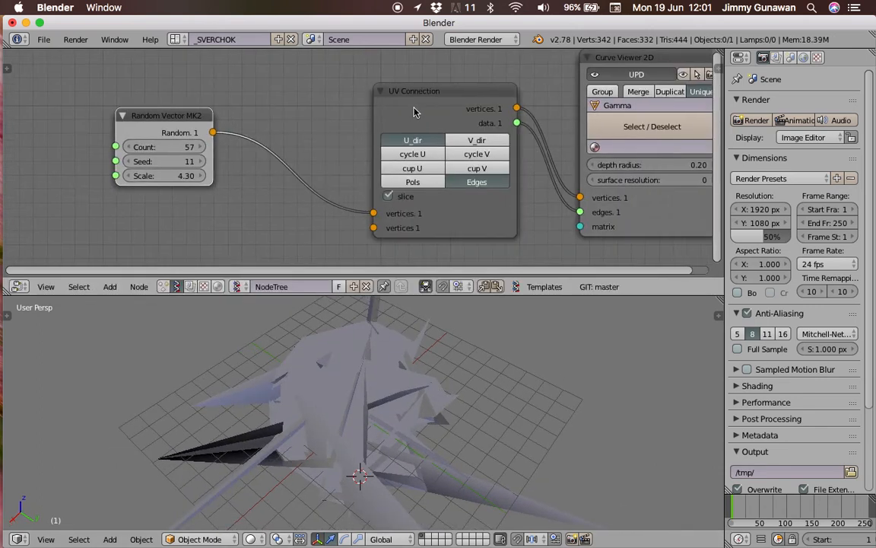
pyautogui.moveTo(457, 114); pyautogui.dragTo(406, 101)
pyautogui.moveTo(407, 101); pyautogui.dragTo(459, 102, button='middle')
pyautogui.moveTo(207, 125); pyautogui.dragTo(145, 123)
pyautogui.moveTo(400, 369); pyautogui.dragTo(417, 374, button='middle')
pyautogui.moveTo(285, 167); pyautogui.dragTo(286, 166, button='middle')
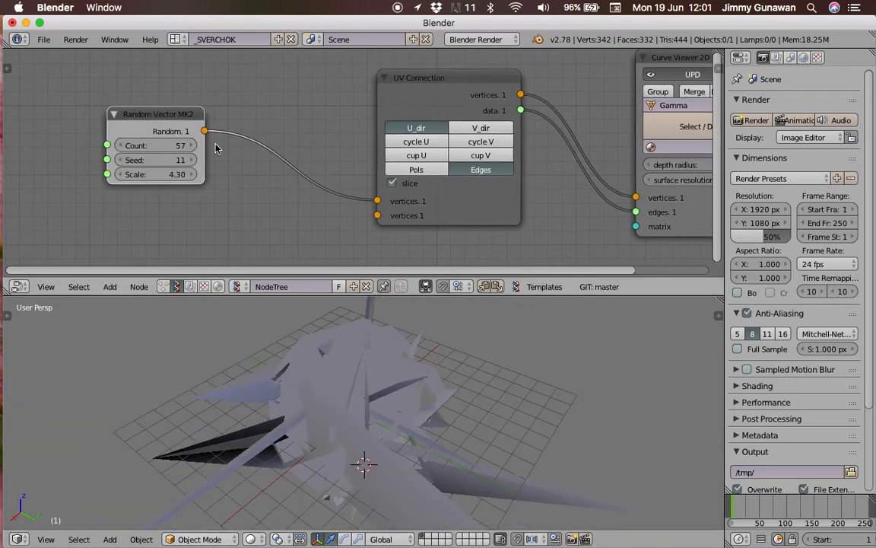
pyautogui.moveTo(165, 118)
pyautogui.mouseDown()
pyautogui.moveTo(189, 121)
pyautogui.moveTo(169, 123)
pyautogui.mouseUp()
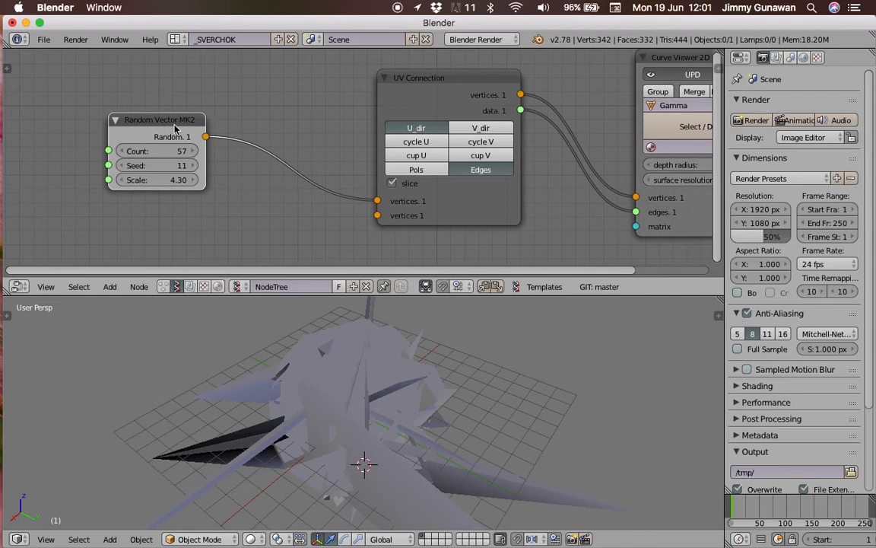
# - Insert a Vector Rewire node between Random Vector and UV Connection, with Scalar swapped for Z
pyautogui.hotkey('shift', 'a')
pyautogui.click(236, 127)
pyautogui.write('rewire')
pyautogui.press('Return')
pyautogui.click(246, 152)
pyautogui.click(278, 172)
pyautogui.click(266, 105)
# - Examine the curve generated from the rewired vectors in wireframe and solid shading
pyautogui.press('z')
pyautogui.press('z')
pyautogui.moveTo(332, 391)
pyautogui.mouseDown(button='middle')
pyautogui.moveTo(371, 440)
pyautogui.moveTo(453, 464)
pyautogui.moveTo(391, 428)
pyautogui.moveTo(386, 409)
pyautogui.mouseUp(button='middle')
pyautogui.rightClick(371, 439)
pyautogui.press('z')
pyautogui.press('z')
pyautogui.press('z')
pyautogui.scroll(-2, 386, 409)
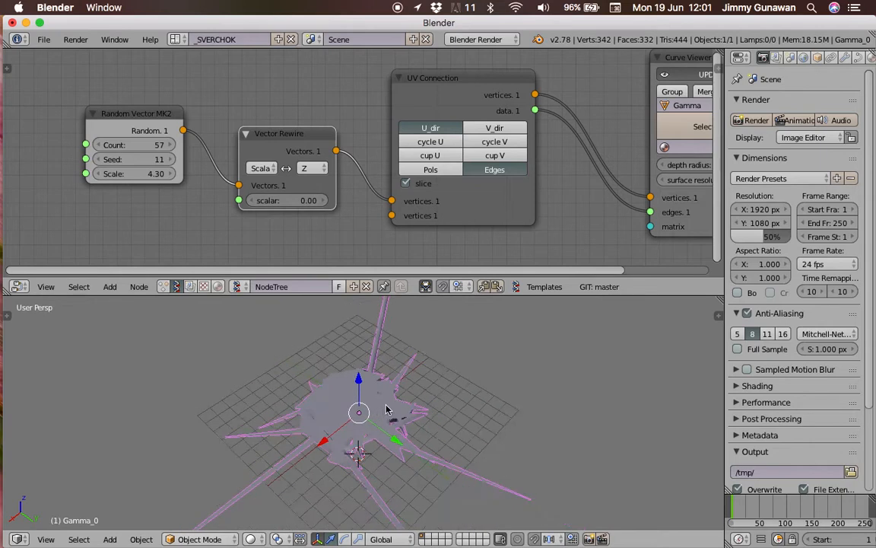
# - Delete the generated Gamma curve object and the Vector Rewire, Random Vector and UV Connection nodes
pyautogui.press('x')
pyautogui.click(411, 397)
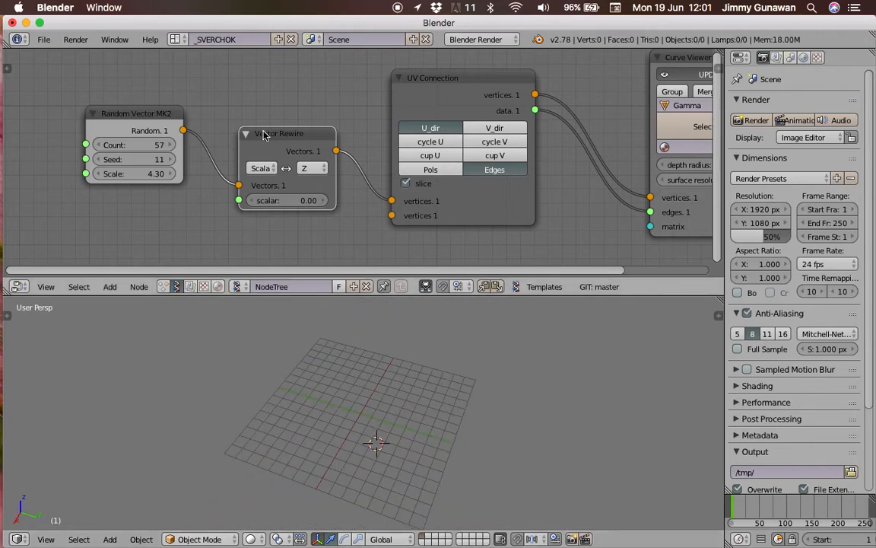
pyautogui.press('x')
pyautogui.click(175, 115)
pyautogui.press('x')
pyautogui.click(439, 86)
pyautogui.press('x')
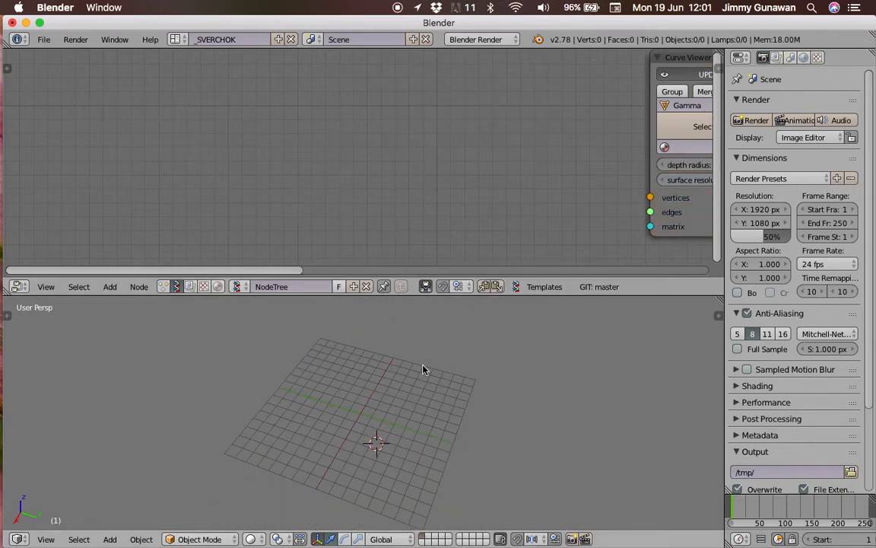
# - Add a plane mesh to the empty scene
pyautogui.hotkey('shift', 'a')
pyautogui.moveTo(373, 336)
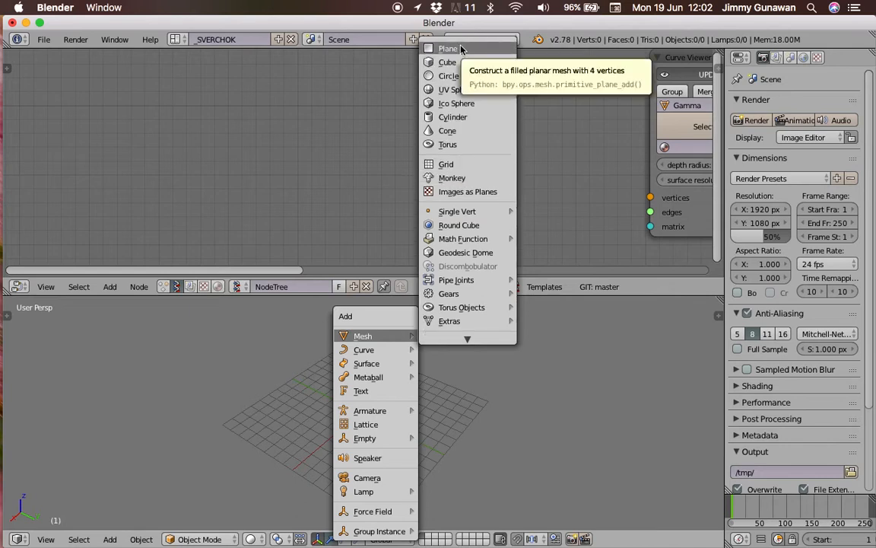
pyautogui.click(457, 48)
pyautogui.keyDown('shift'); pyautogui.moveTo(448, 456); pyautogui.dragTo(446, 423, button='middle'); pyautogui.keyUp('shift')
pyautogui.press('Tab')
pyautogui.click(495, 431)
pyautogui.rightClick(457, 436)
pyautogui.press('g')
pyautogui.rightClick(454, 432)
pyautogui.press('Tab')
pyautogui.click(411, 431)
# - Duplicate the plane three times in top view, placing the copies so that they partly overlap
pyautogui.moveTo(411, 448)
pyautogui.mouseDown(button='middle')
pyautogui.moveTo(444, 435)
pyautogui.moveTo(422, 448)
pyautogui.mouseUp(button='middle')
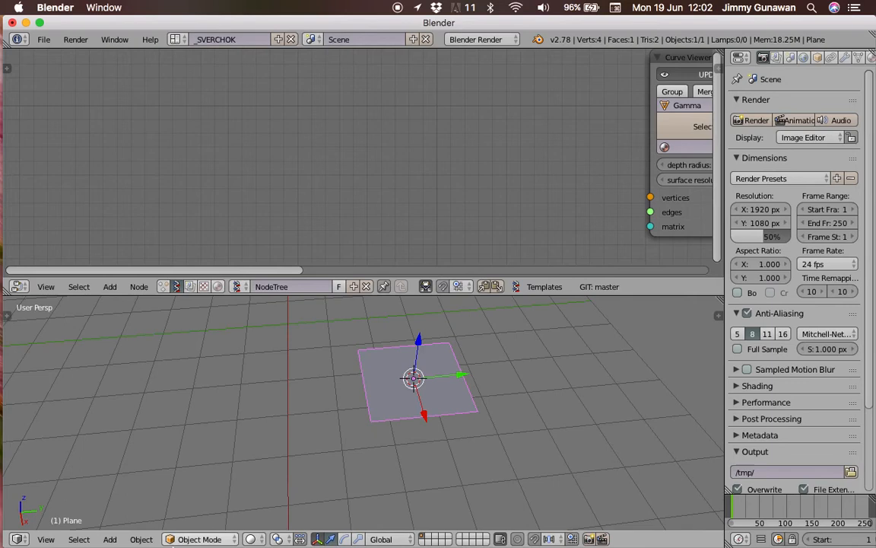
pyautogui.click(46, 538)
pyautogui.click(63, 487)
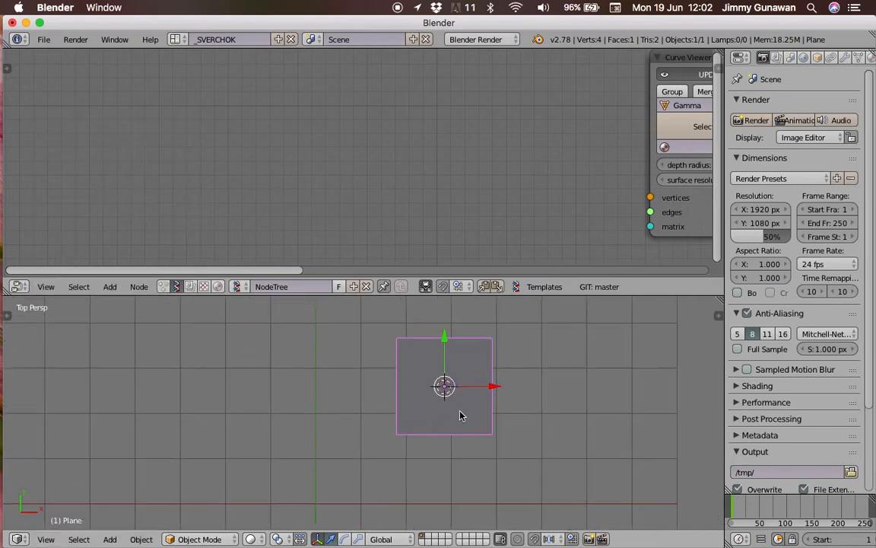
pyautogui.hotkey('shift', 'd')
pyautogui.click(392, 382)
pyautogui.hotkey('shift', 'd')
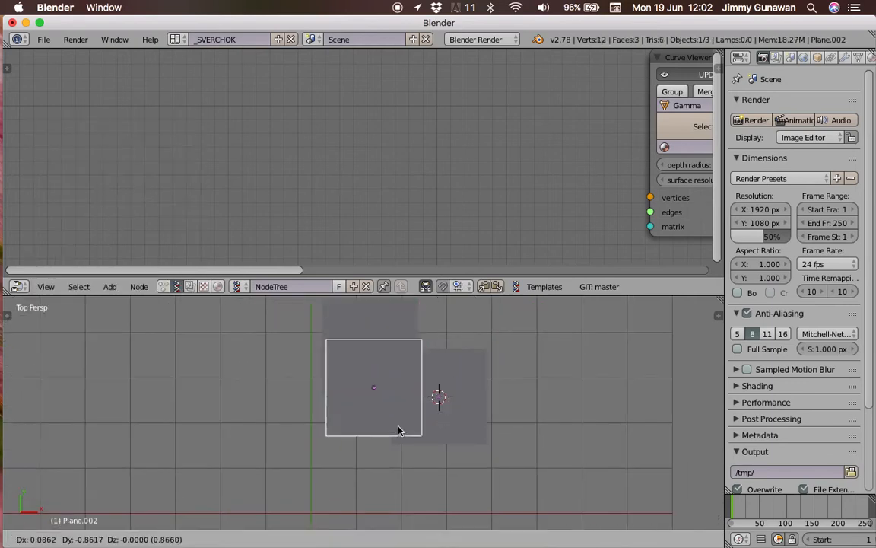
pyautogui.click(403, 503)
pyautogui.hotkey('shift', 'd')
pyautogui.click(529, 397)
pyautogui.scroll(-4, 528, 401)
pyautogui.moveTo(474, 427); pyautogui.dragTo(412, 407, button='middle')
pyautogui.press('z')
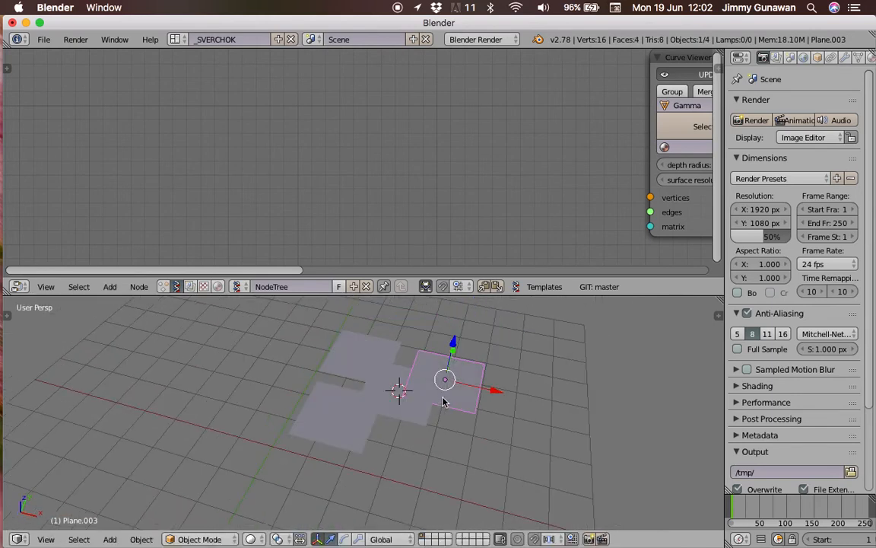
# - Select all four planes and join them into a single object
pyautogui.keyDown('shift'); pyautogui.rightClick(356, 403); pyautogui.keyUp('shift')
pyautogui.moveTo(356, 403); pyautogui.dragTo(365, 408, button='middle')
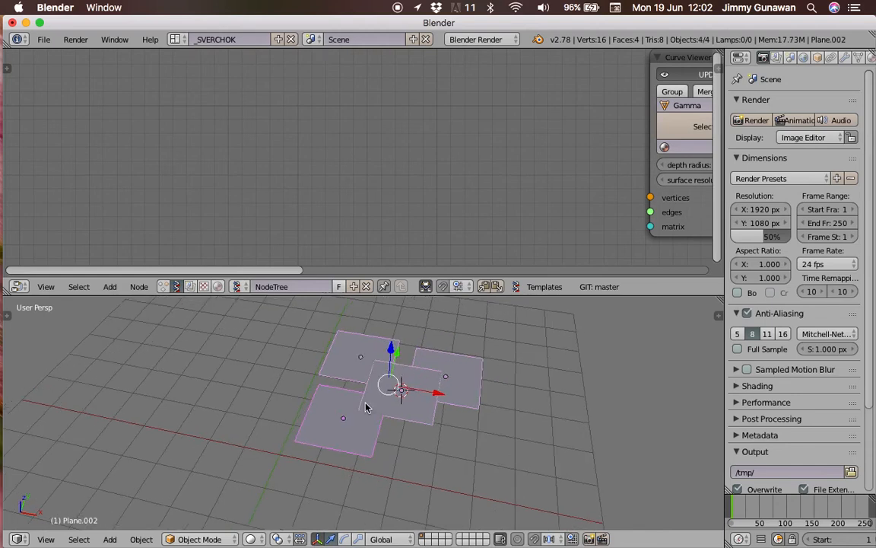
pyautogui.press('g')
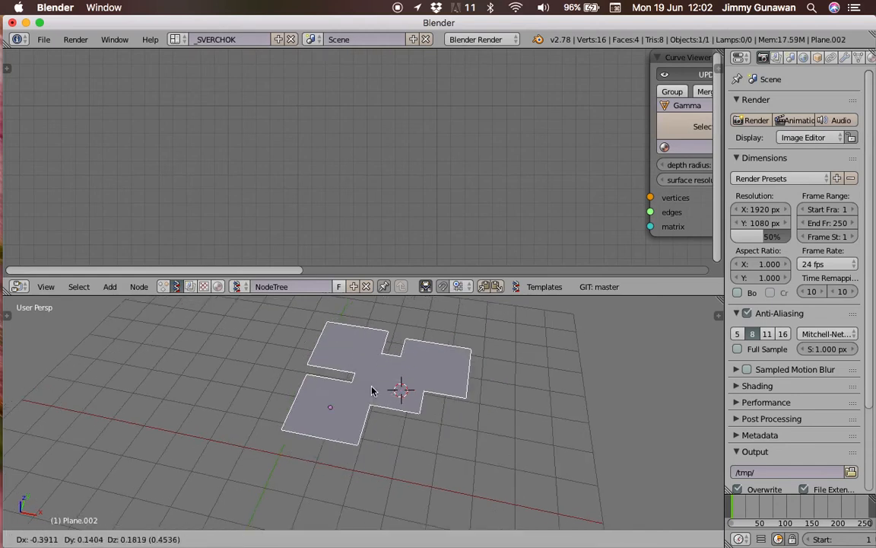
pyautogui.rightClick(364, 389)
pyautogui.keyDown('shift'); pyautogui.moveTo(386, 389); pyautogui.dragTo(358, 402, button='middle'); pyautogui.keyUp('shift')
# - Add an Objects in mk3 node and load the joined plane object into it
pyautogui.hotkey('alt', 'space')
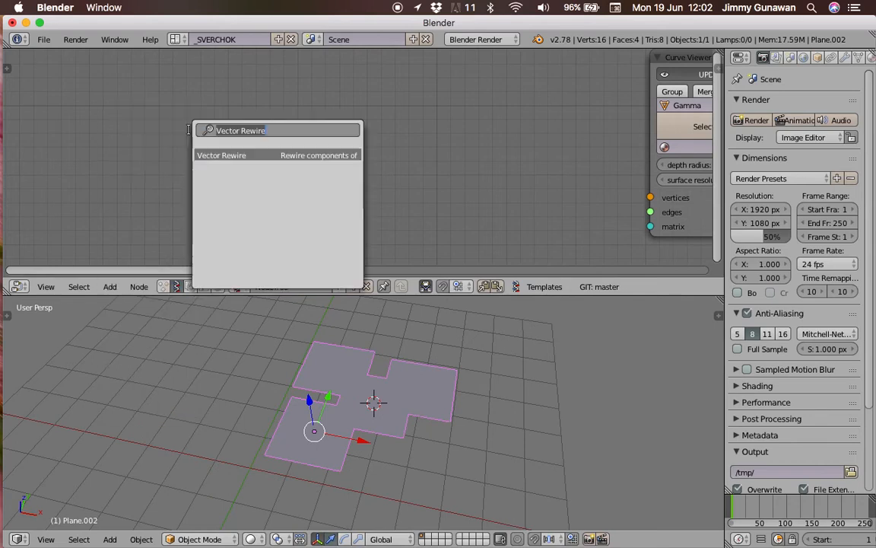
pyautogui.write('objects i')
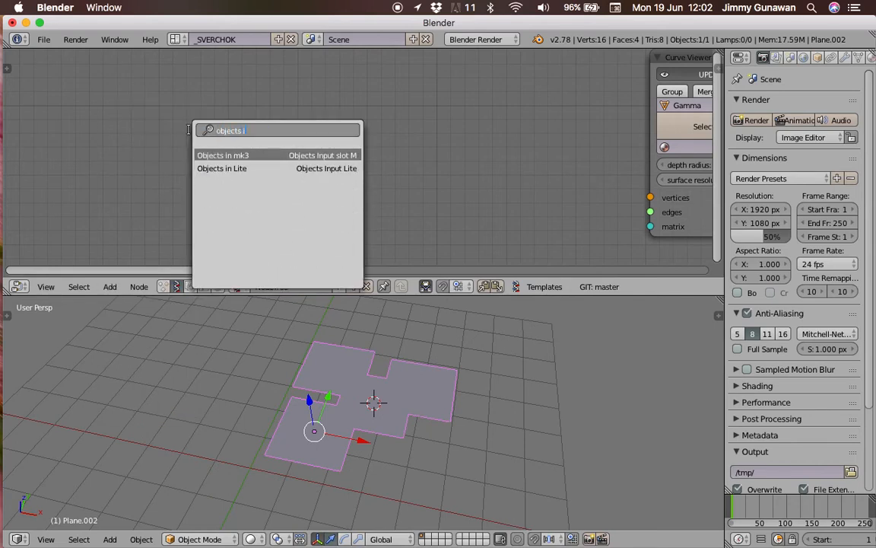
pyautogui.press('Return')
pyautogui.moveTo(194, 167); pyautogui.dragTo(154, 147)
pyautogui.moveTo(361, 380); pyautogui.dragTo(329, 368, button='middle')
# - Add a Separate Loose Parts node beside the Objects in mk3 node
pyautogui.hotkey('shift', 'a')
pyautogui.click(340, 132)
pyautogui.write('sepa')
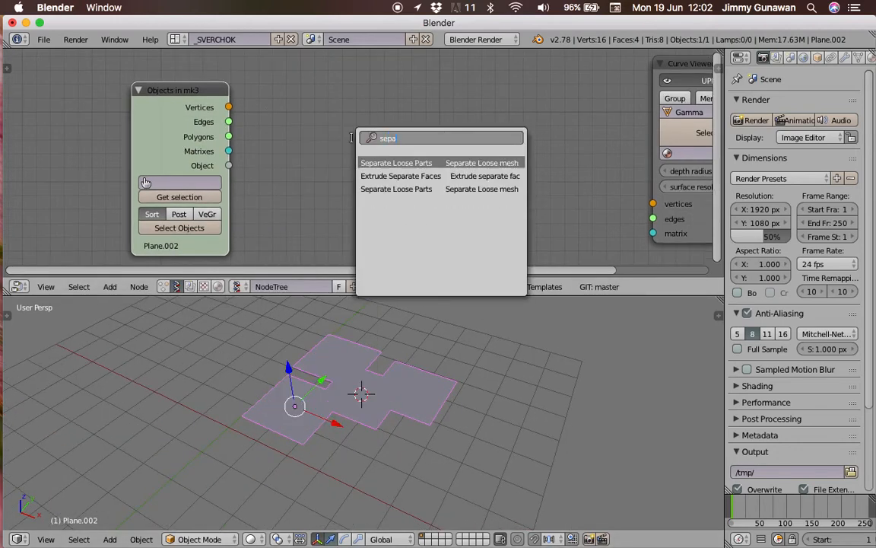
pyautogui.press('Return')
pyautogui.click(315, 114)
# - Connect the Vertices and Edges outputs of Objects in mk3 to the Separate Loose Parts inputs
pyautogui.moveTo(229, 107); pyautogui.dragTo(315, 163)
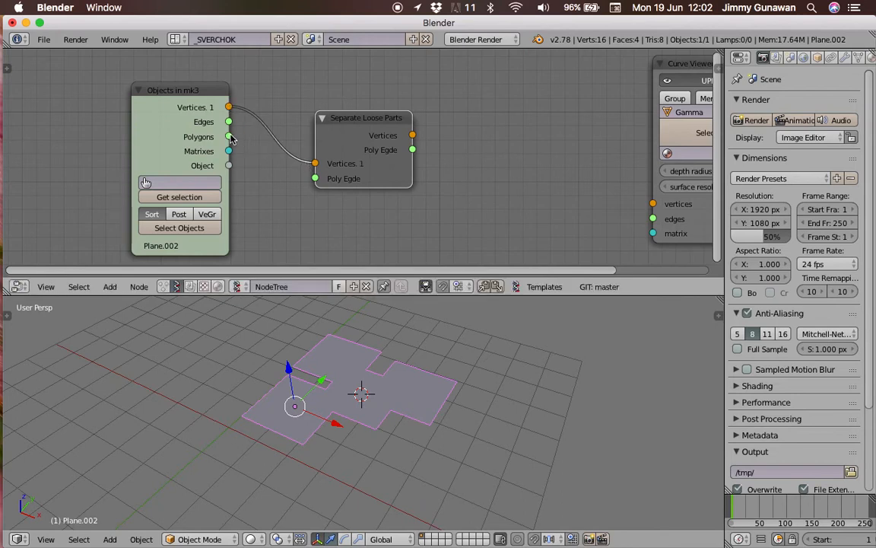
pyautogui.moveTo(229, 122); pyautogui.dragTo(261, 155)
pyautogui.moveTo(307, 179); pyautogui.dragTo(315, 178)
pyautogui.moveTo(335, 158); pyautogui.dragTo(321, 148)
# - Bring Curve Viewer 2D closer and feed its vertices and edges inputs from the Separate Loose Parts outputs
pyautogui.moveTo(439, 151); pyautogui.dragTo(383, 151, button='middle')
pyautogui.moveTo(633, 63); pyautogui.dragTo(652, 66)
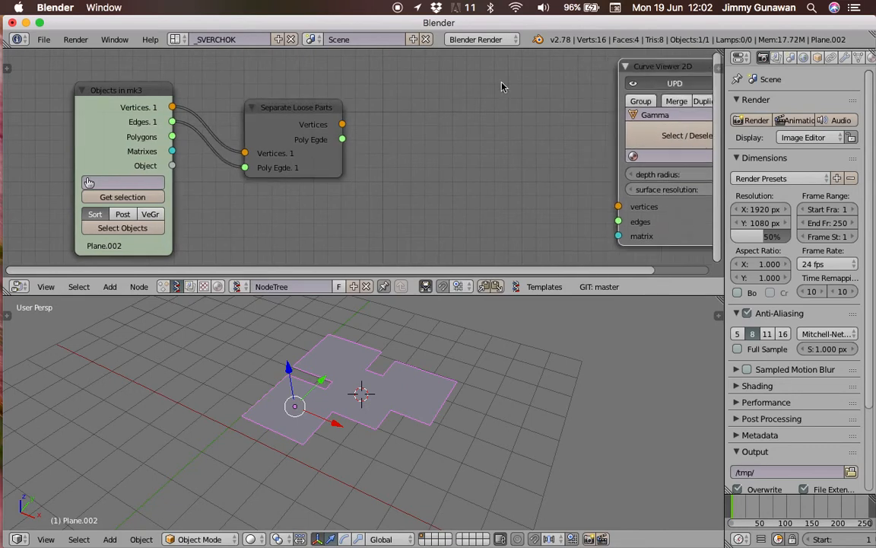
pyautogui.hscroll(1, 426, 90)
pyautogui.moveTo(327, 108); pyautogui.dragTo(315, 108)
pyautogui.hscroll(1, 380, 134)
pyautogui.moveTo(401, 129); pyautogui.dragTo(360, 140, button='middle')
pyautogui.moveTo(569, 63); pyautogui.dragTo(462, 65)
pyautogui.scroll(-1, 342, 90)
pyautogui.hscroll(-1, 327, 90)
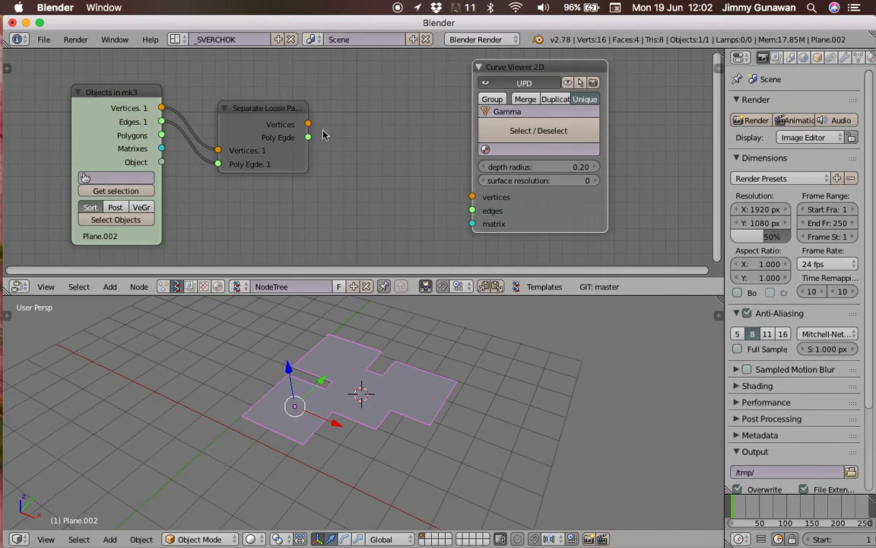
pyautogui.moveTo(313, 128); pyautogui.dragTo(367, 159)
pyautogui.moveTo(472, 197); pyautogui.dragTo(473, 197)
pyautogui.moveTo(307, 136); pyautogui.dragTo(472, 210)
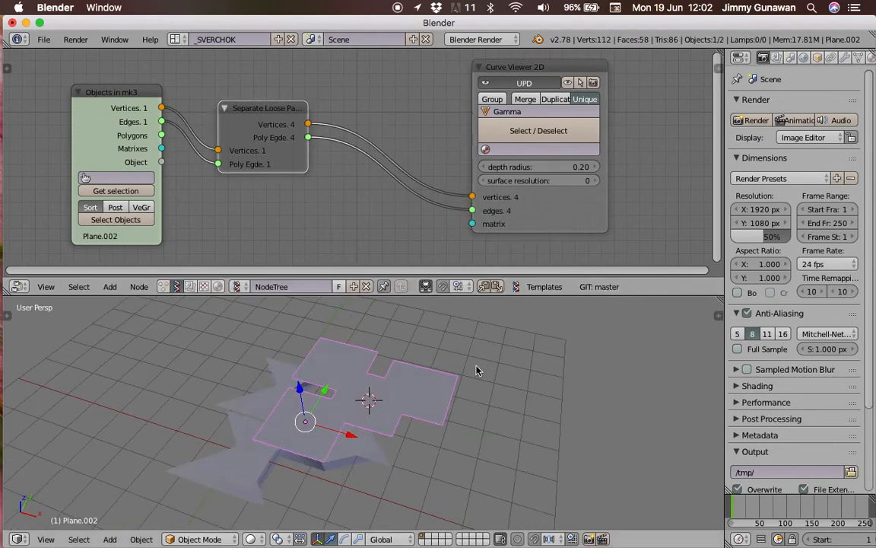
# - Switch the viewport to wireframe shading to inspect the generated curves against the source planes
pyautogui.press('z')
pyautogui.press('z')
pyautogui.press('z')
pyautogui.moveTo(470, 366)
pyautogui.mouseDown(button='middle')
pyautogui.moveTo(443, 393)
pyautogui.moveTo(469, 357)
pyautogui.moveTo(467, 372)
pyautogui.mouseUp(button='middle')
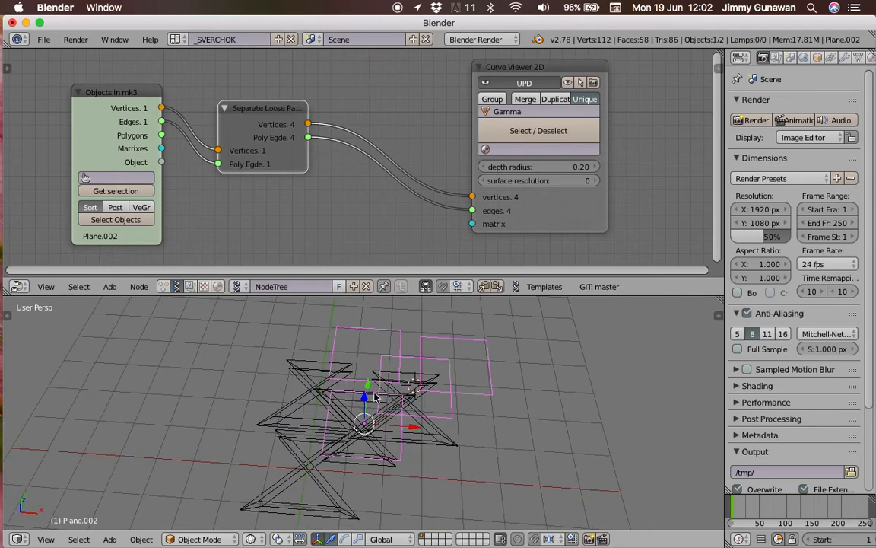
pyautogui.scroll(-3, 395, 465)
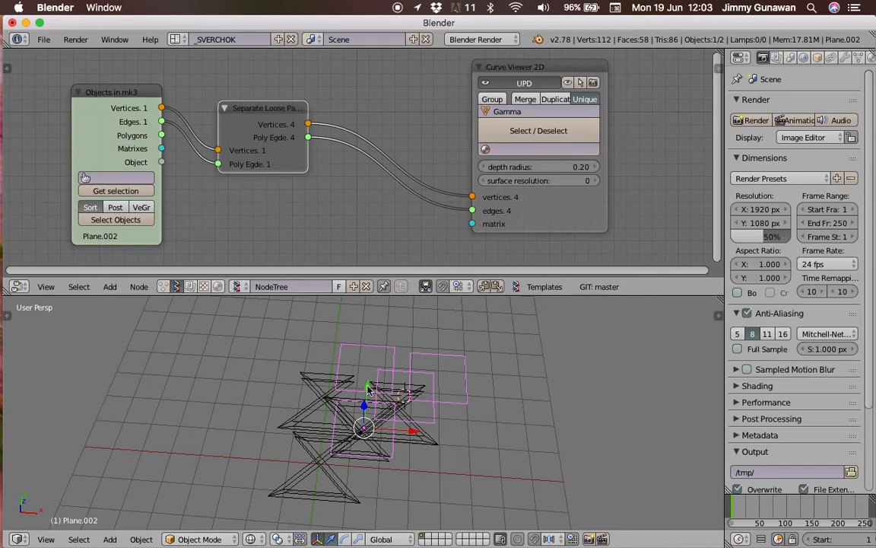
# - Move Curve Viewer 2D aside and add a Viewer Index node above the links
pyautogui.moveTo(380, 188); pyautogui.dragTo(384, 207, button='middle')
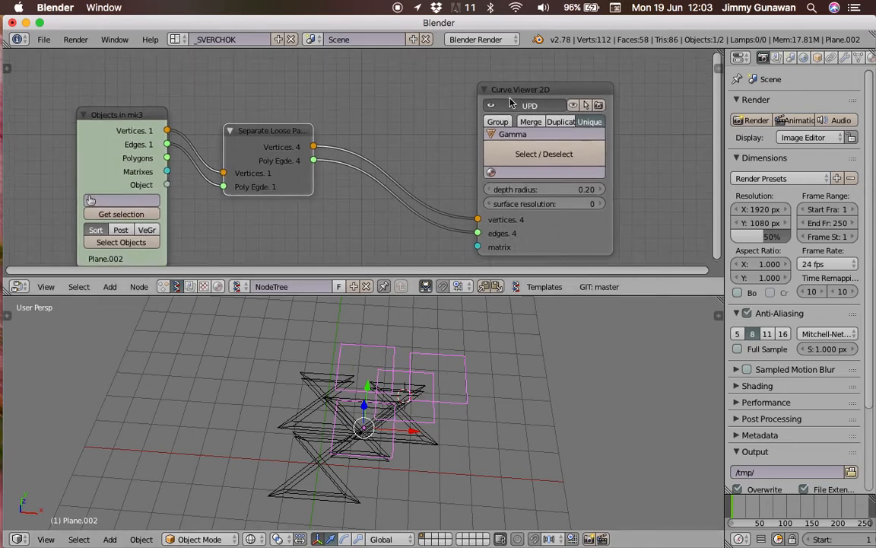
pyautogui.moveTo(508, 97); pyautogui.dragTo(553, 103)
pyautogui.hotkey('shift', 'a')
pyautogui.click(345, 78)
pyautogui.write('index')
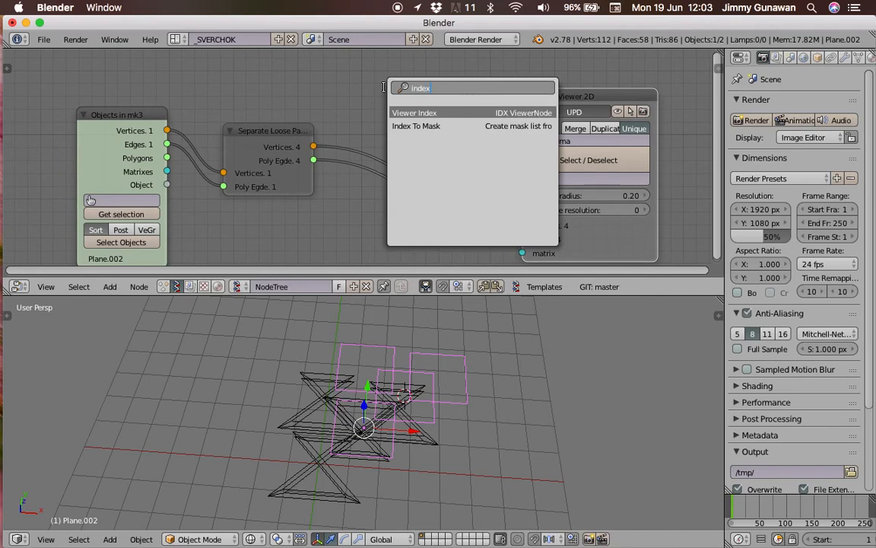
pyautogui.press('Return')
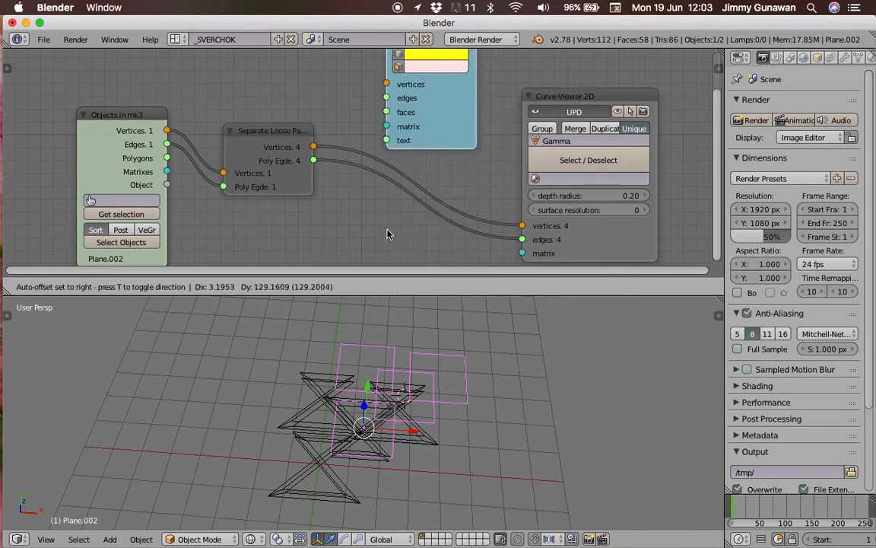
pyautogui.click(388, 214)
# - Connect the separated vertices to the Viewer Index node and turn on its label background
pyautogui.moveTo(373, 160); pyautogui.dragTo(372, 180, button='middle')
pyautogui.moveTo(312, 168); pyautogui.dragTo(397, 113)
pyautogui.click(448, 85)
# - Examine the vertex index numbers on each of the separated parts
pyautogui.moveTo(415, 403)
pyautogui.mouseDown(button='middle')
pyautogui.moveTo(429, 427)
pyautogui.moveTo(407, 440)
pyautogui.moveTo(408, 390)
pyautogui.mouseUp(button='middle')
pyautogui.scroll(3, 408, 390)
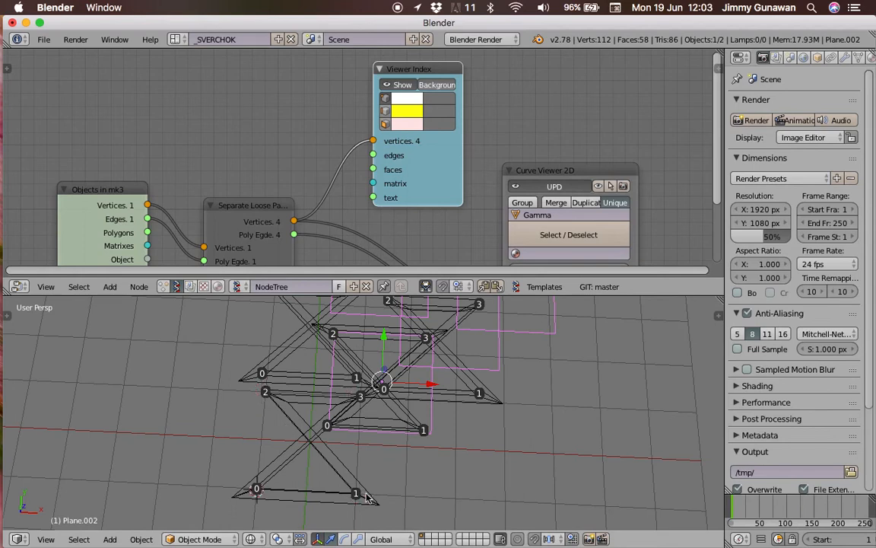
pyautogui.scroll(-4, 273, 395)
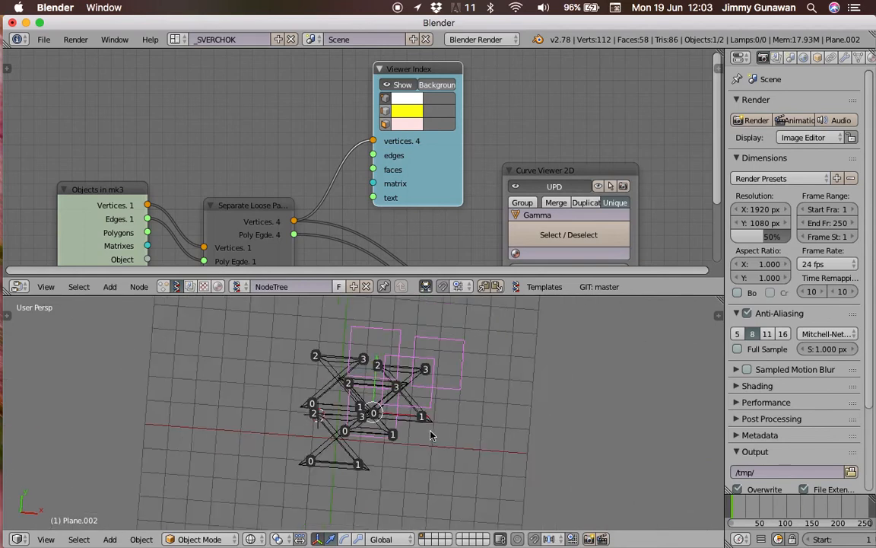
pyautogui.moveTo(445, 405); pyautogui.dragTo(476, 320, button='middle')
pyautogui.scroll(-2, 517, 153)
pyautogui.scroll(-1, 541, 152)
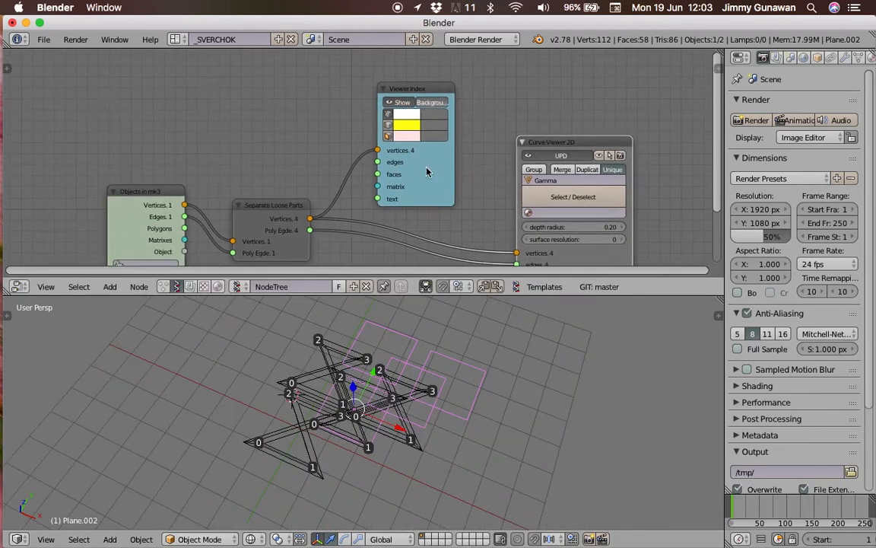
# - Delete the Viewer Index node and add a Scripted Node Lite node in its place
pyautogui.click(388, 150)
pyautogui.press('x')
pyautogui.hotkey('shift', 'a')
pyautogui.click(397, 143)
pyautogui.write('Viewer Index')
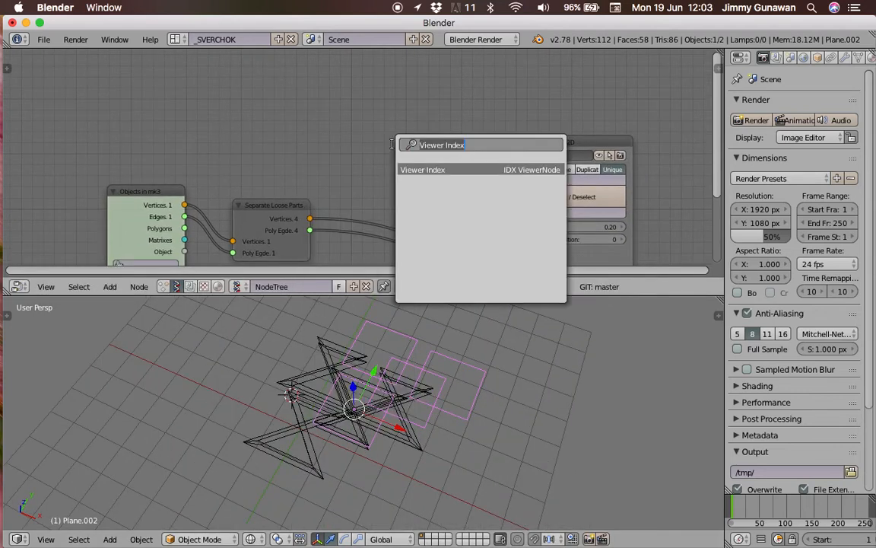
pyautogui.write('sc')
pyautogui.press('Return')
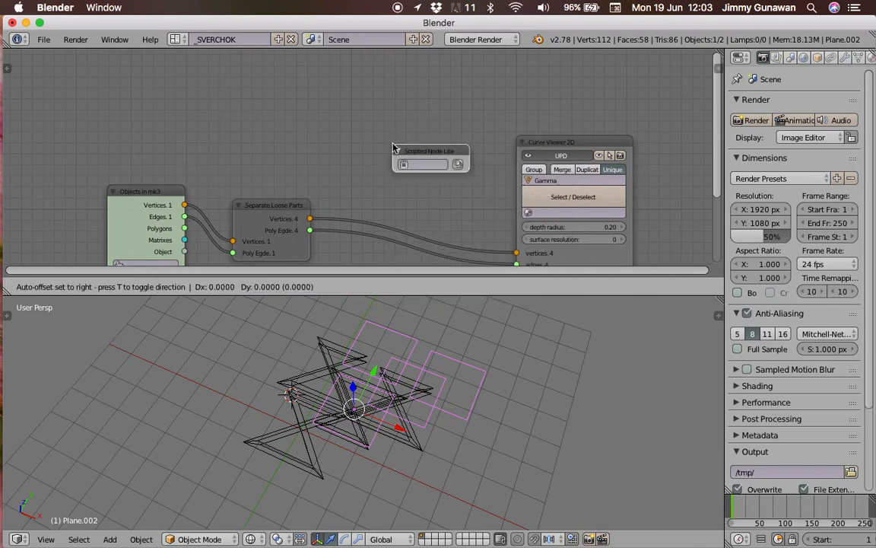
pyautogui.click(449, 164)
# - Load the Topo Sort For Profile template into the scripted node from its SNLite templates, then reposition the node
pyautogui.moveTo(643, 101); pyautogui.dragTo(601, 104, button='middle')
pyautogui.click(715, 64)
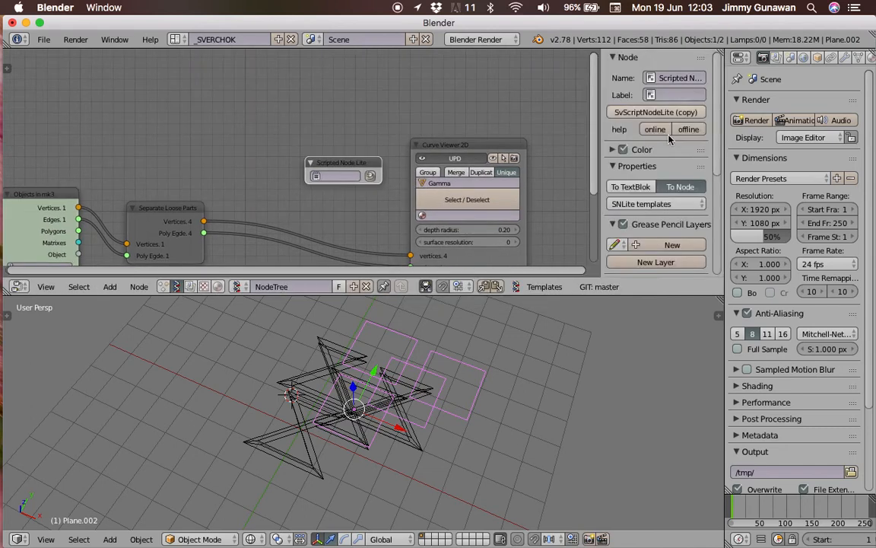
pyautogui.click(655, 204)
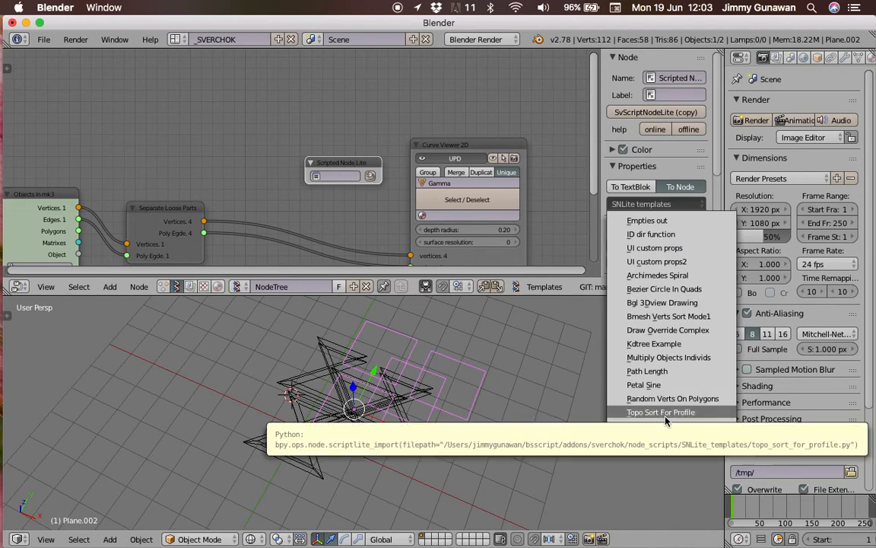
pyautogui.click(693, 414)
pyautogui.click(362, 124)
pyautogui.moveTo(362, 124); pyautogui.dragTo(379, 125)
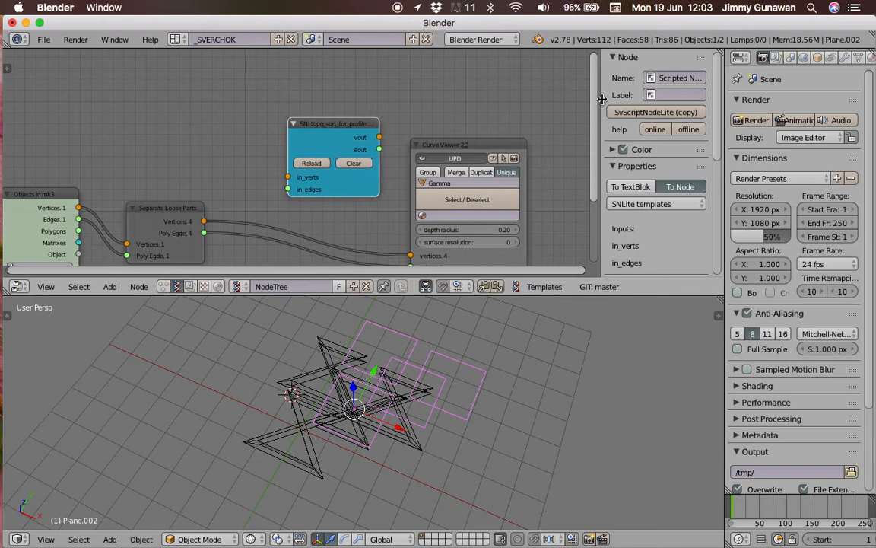
# - Connect the separated vertices and poly edges to the sort node's in_verts and in_edges inputs
pyautogui.press('n')
pyautogui.click(420, 139)
pyautogui.press('Home')
pyautogui.moveTo(420, 139); pyautogui.dragTo(410, 123)
pyautogui.press('Home')
pyautogui.press('Home')
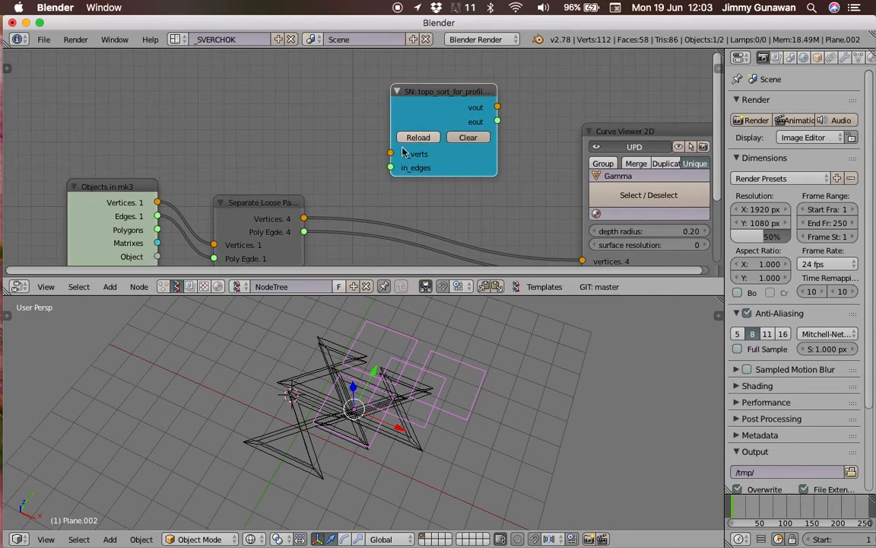
pyautogui.moveTo(304, 218); pyautogui.dragTo(309, 216)
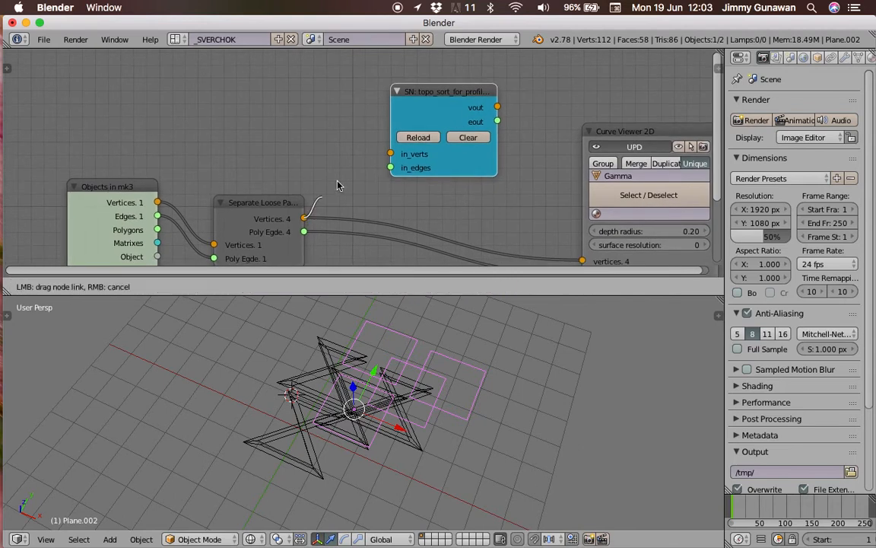
pyautogui.moveTo(389, 155); pyautogui.dragTo(303, 232)
# - Connect the sort node's vout and eout to the Curve Viewer 2D vertices and edges inputs
pyautogui.moveTo(435, 97); pyautogui.dragTo(406, 113)
pyautogui.keyDown('shift'); pyautogui.scroll(-1, 470, 97); pyautogui.keyUp('shift')
pyautogui.moveTo(467, 89); pyautogui.dragTo(498, 134)
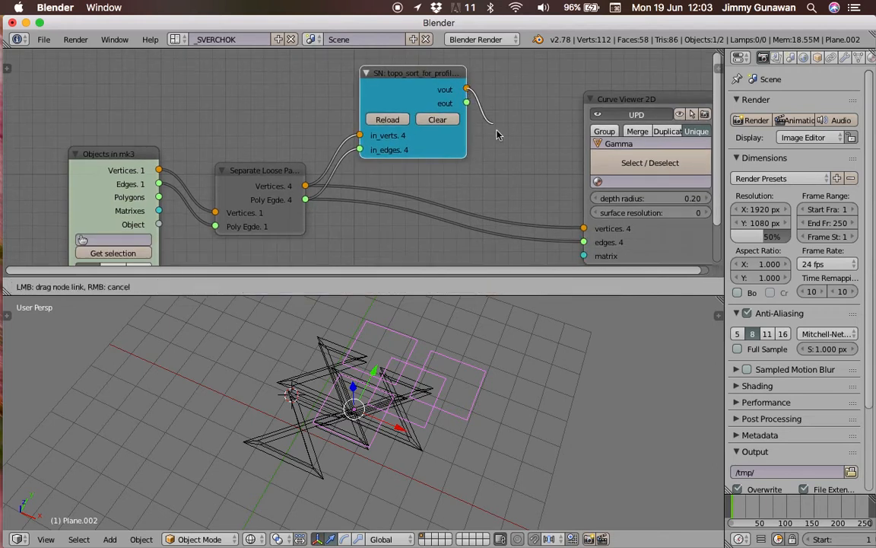
pyautogui.moveTo(578, 225); pyautogui.dragTo(582, 228)
pyautogui.moveTo(467, 104); pyautogui.dragTo(583, 242)
# - Return the viewport to solid shading and spread the Curve Viewer 2D and Objects in nodes further apart
pyautogui.moveTo(494, 358)
pyautogui.mouseDown(button='middle')
pyautogui.moveTo(454, 364)
pyautogui.moveTo(372, 351)
pyautogui.moveTo(338, 382)
pyautogui.moveTo(364, 435)
pyautogui.moveTo(458, 383)
pyautogui.moveTo(442, 370)
pyautogui.moveTo(414, 413)
pyautogui.moveTo(426, 411)
pyautogui.moveTo(401, 415)
pyautogui.moveTo(420, 419)
pyautogui.moveTo(330, 392)
pyautogui.moveTo(352, 405)
pyautogui.moveTo(407, 376)
pyautogui.moveTo(403, 319)
pyautogui.mouseUp(button='middle')
pyautogui.scroll(3, 338, 382)
pyautogui.press('z')
pyautogui.scroll(-2, 580, 198)
pyautogui.moveTo(580, 198); pyautogui.dragTo(616, 201)
pyautogui.moveTo(148, 121); pyautogui.dragTo(81, 122)
pyautogui.moveTo(190, 129); pyautogui.dragTo(204, 112, button='middle')
# - Add a Matrix in node and connect it to the matrix input of Curve Viewer 2D
pyautogui.hotkey('alt', 'space')
pyautogui.write('matrix in')
pyautogui.press('Return')
pyautogui.click(532, 202)
pyautogui.moveTo(512, 202); pyautogui.dragTo(586, 198)
# - Add a Vector in node feeding the Matrix in Location and load the 3D cursor position into it
pyautogui.moveTo(460, 195); pyautogui.dragTo(481, 196)
pyautogui.hotkey('shift', 'a')
pyautogui.click(393, 177)
pyautogui.write('vec')
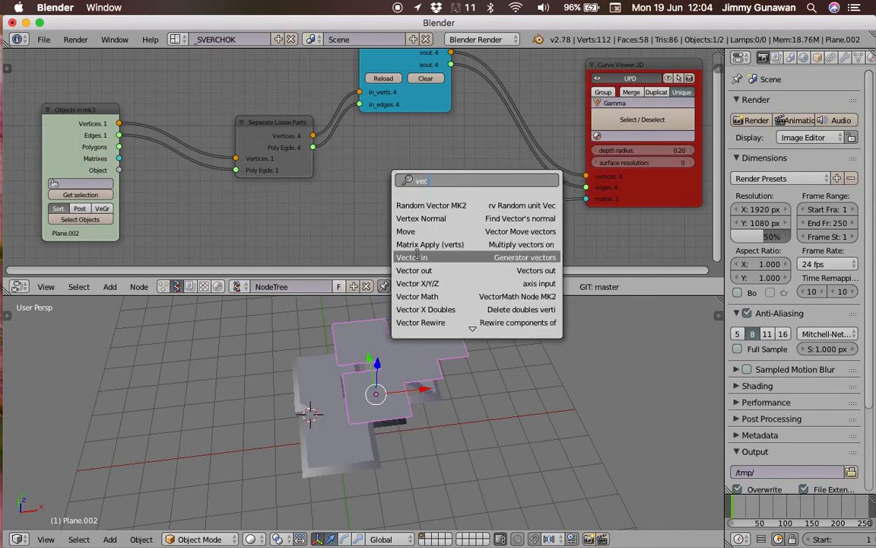
pyautogui.click(416, 250)
pyautogui.click(333, 180)
pyautogui.moveTo(387, 195); pyautogui.dragTo(454, 214)
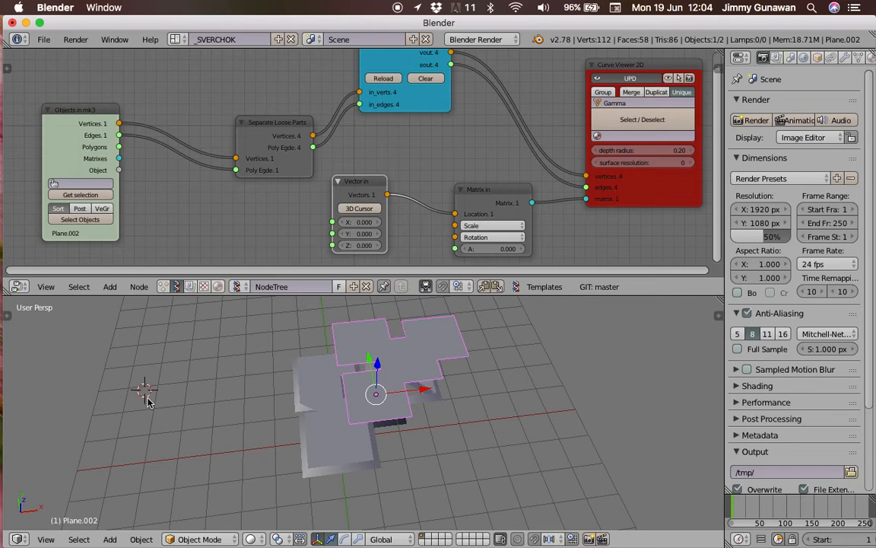
pyautogui.moveTo(386, 367); pyautogui.dragTo(371, 351, button='middle')
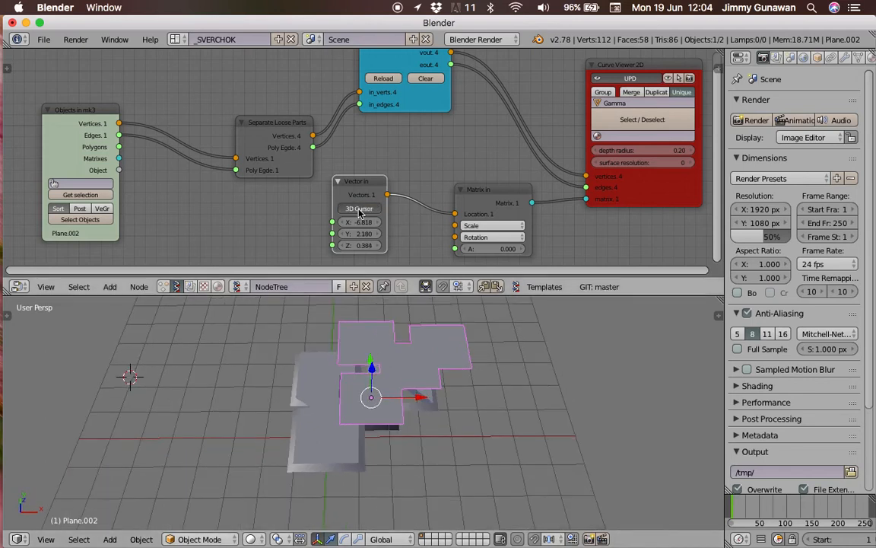
pyautogui.moveTo(507, 203); pyautogui.dragTo(484, 186)
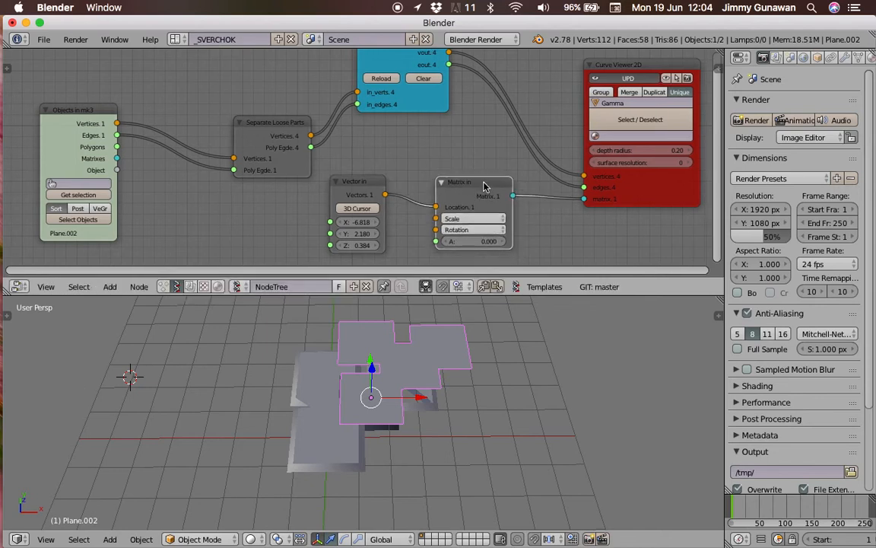
# - Set Curve Viewer 2D to Merge mode and move the timeline to frame 59
pyautogui.moveTo(499, 175); pyautogui.dragTo(343, 181, button='middle')
pyautogui.scroll(2, 411, 171)
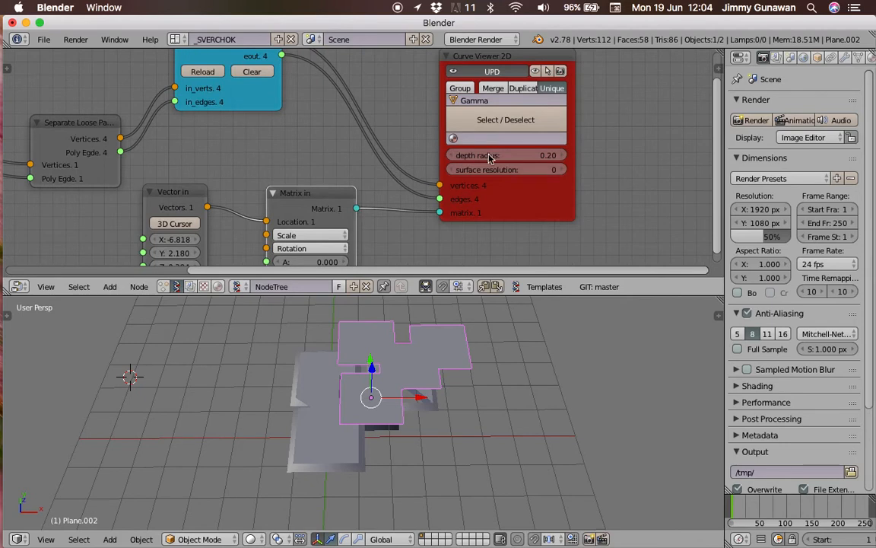
pyautogui.moveTo(490, 184); pyautogui.dragTo(451, 194, button='middle')
pyautogui.scroll(2, 451, 356)
pyautogui.scroll(-2, 452, 356)
pyautogui.moveTo(452, 356)
pyautogui.keyDown('shift'); pyautogui.mouseDown(button='middle')
pyautogui.moveTo(463, 373)
pyautogui.moveTo(445, 371)
pyautogui.mouseUp(button='middle'); pyautogui.keyUp('shift')
pyautogui.click(447, 99)
pyautogui.scroll(-2, 470, 320)
pyautogui.click(765, 508)
pyautogui.click(493, 431)
pyautogui.moveTo(414, 336); pyautogui.dragTo(465, 338, button='middle')
# - Delete the Matrix in and Vector in nodes
pyautogui.moveTo(294, 205); pyautogui.dragTo(411, 182, button='middle')
pyautogui.scroll(-2, 397, 156)
pyautogui.press('x')
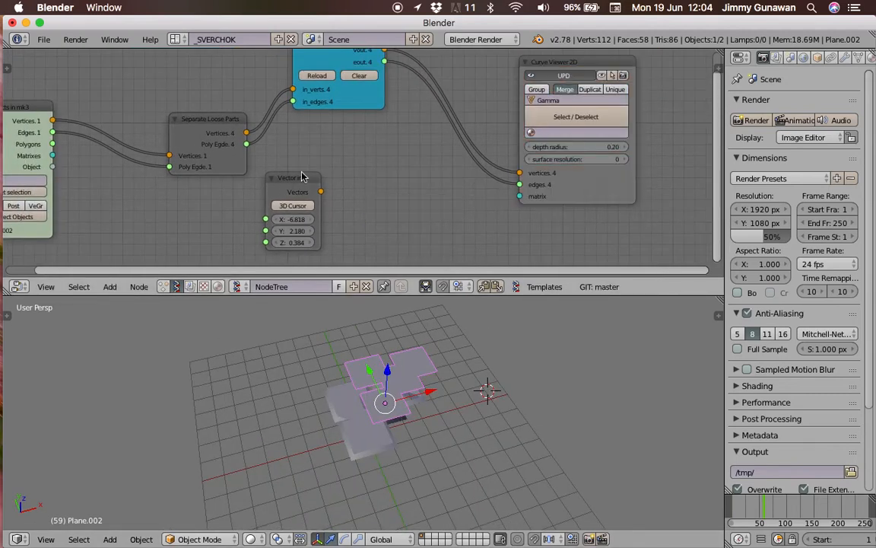
pyautogui.press('x')
# - Spread the source nodes apart and add a Matrix Apply (verts) node fed by the Objects in vertices
pyautogui.moveTo(365, 154); pyautogui.dragTo(432, 203, button='middle')
pyautogui.moveTo(283, 172); pyautogui.dragTo(289, 161)
pyautogui.moveTo(267, 157); pyautogui.dragTo(455, 145, button='middle')
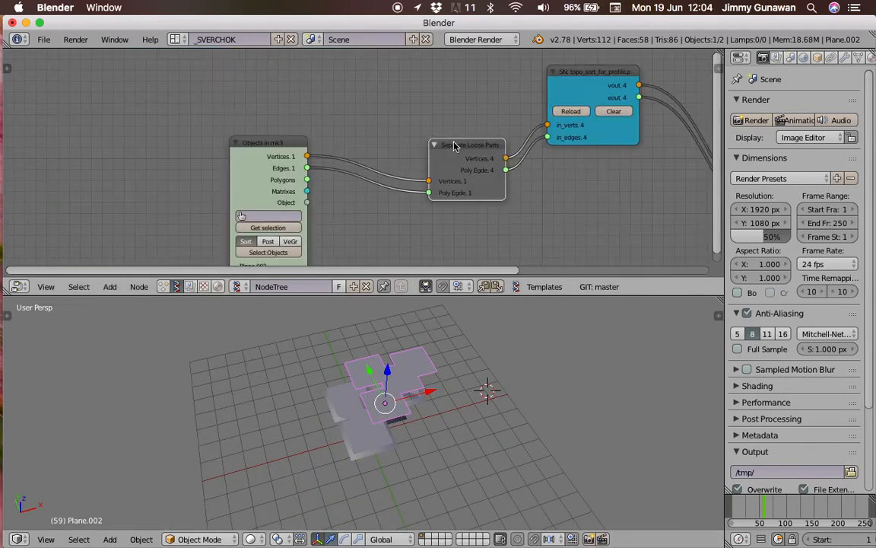
pyautogui.moveTo(271, 141); pyautogui.dragTo(196, 158)
pyautogui.press('space')
pyautogui.write('matri')
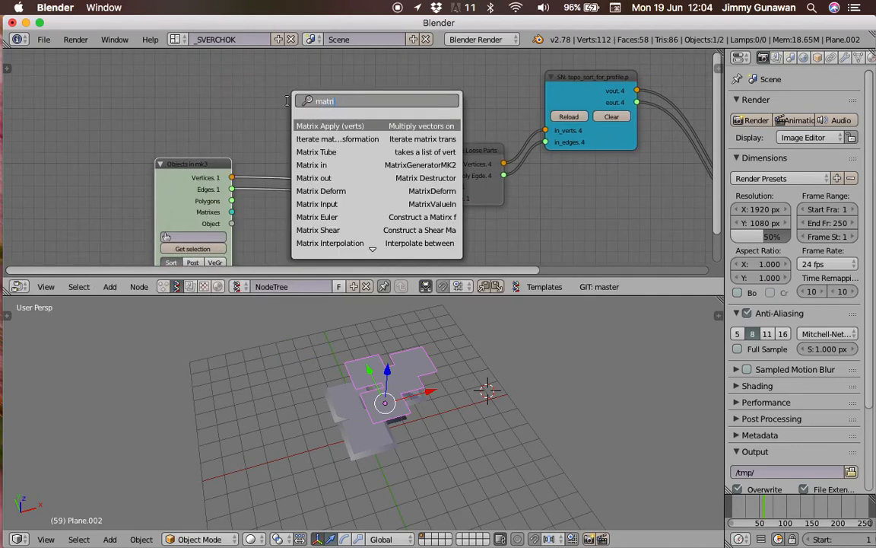
pyautogui.press('Return')
pyautogui.click(290, 106)
pyautogui.moveTo(232, 178); pyautogui.dragTo(288, 131)
# - Add a Matrix in node above the Objects in node
pyautogui.press('space')
pyautogui.write('matrix in')
pyautogui.press('Return')
pyautogui.click(170, 77)
pyautogui.moveTo(76, 98); pyautogui.dragTo(123, 104, button='middle')
# - Add a Vector in node to drive the Matrix in Location, and connect the matrix to Matrix Apply
pyautogui.hotkey('shift', 'a')
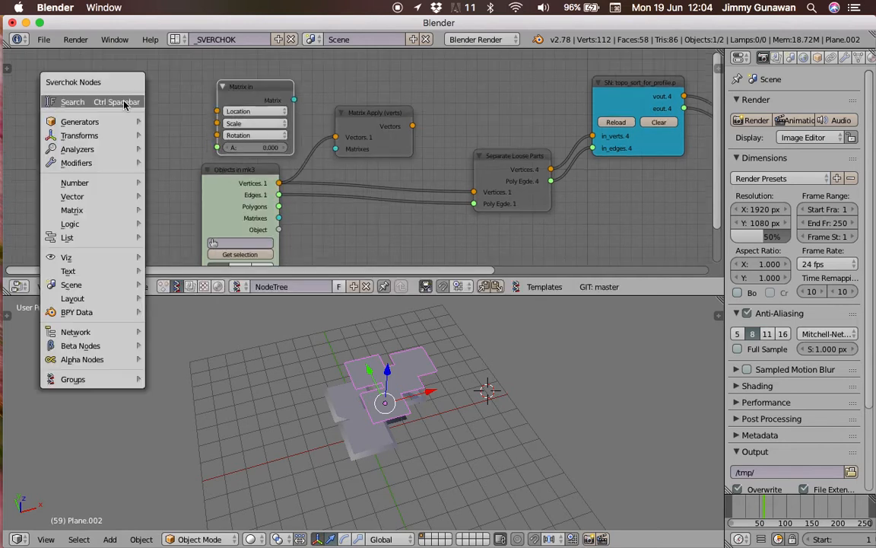
pyautogui.click(125, 103)
pyautogui.write('vec')
pyautogui.click(144, 178)
pyautogui.click(121, 147)
pyautogui.moveTo(146, 153); pyautogui.dragTo(117, 123)
pyautogui.moveTo(148, 129); pyautogui.dragTo(150, 131)
pyautogui.moveTo(216, 111); pyautogui.dragTo(217, 111)
pyautogui.moveTo(294, 99); pyautogui.dragTo(335, 148)
# - Load a 3D cursor position beyond the grid's left edge into Vector in, and connect Matrix Apply's output to the Separate Loose Parts vertices
pyautogui.moveTo(470, 362); pyautogui.dragTo(407, 401, button='middle')
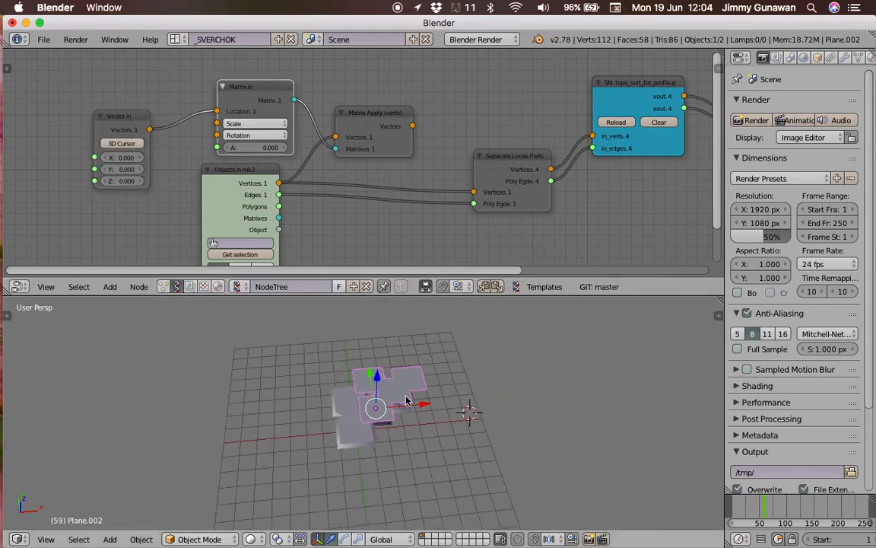
pyautogui.click(213, 417)
pyautogui.click(130, 144)
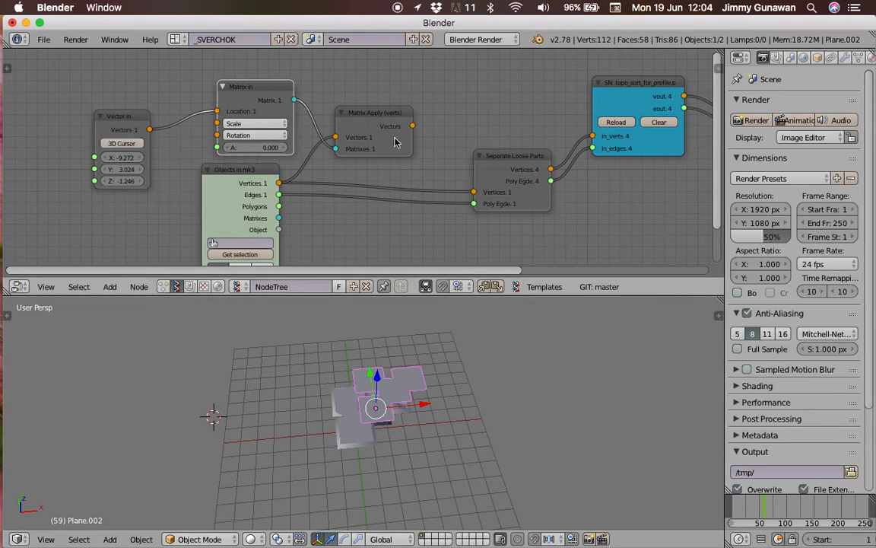
pyautogui.moveTo(411, 125); pyautogui.dragTo(434, 150)
pyautogui.moveTo(553, 430); pyautogui.dragTo(407, 421, button='middle')
# - In top view, place the 3D cursor right of the planes and load its position, X 7.999, Y 2.731, Z -1.246, into Vector in
pyautogui.click(47, 539)
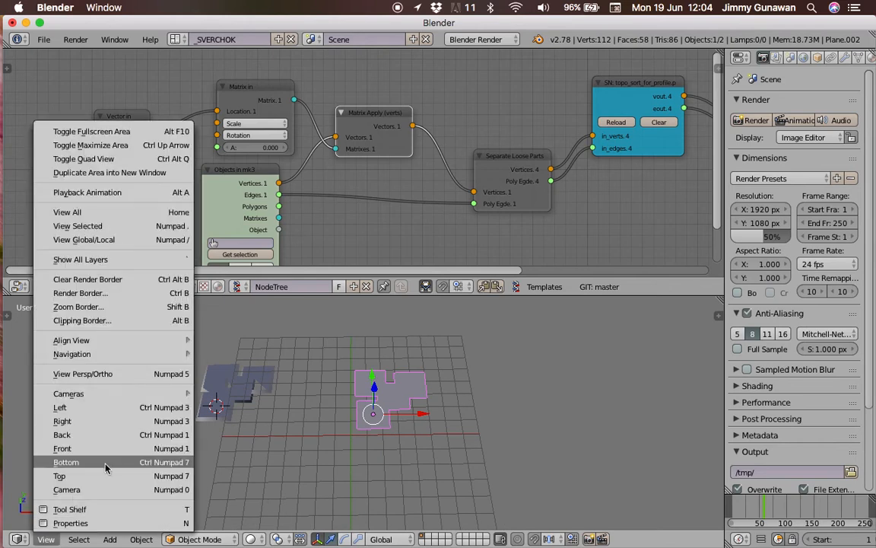
pyautogui.click(61, 470)
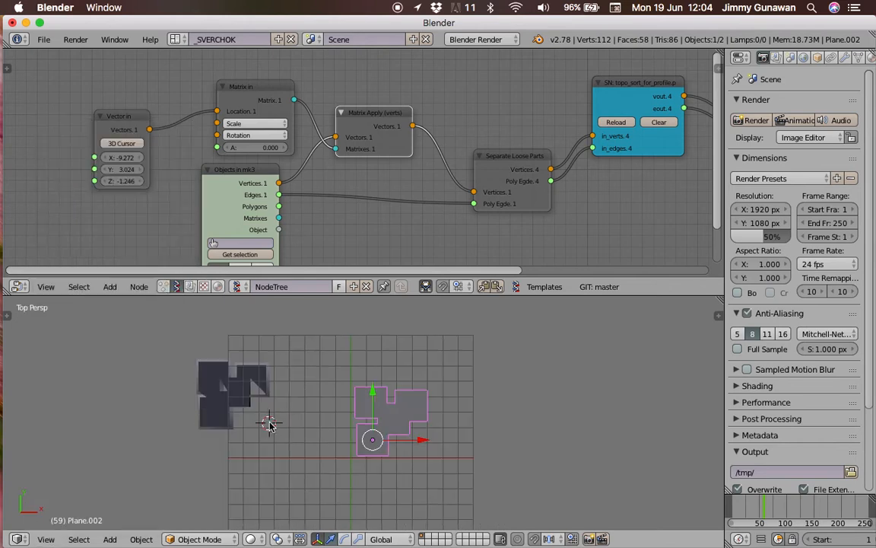
pyautogui.click(118, 144)
pyautogui.keyDown('shift'); pyautogui.moveTo(506, 356); pyautogui.dragTo(508, 417, button='middle'); pyautogui.keyUp('shift')
pyautogui.click(458, 428)
pyautogui.click(104, 143)
# - Select the generated Gamma_0 curve, open its curve settings and switch its shape to 3D and back to 2D
pyautogui.press('z')
pyautogui.press('z')
pyautogui.click(857, 59)
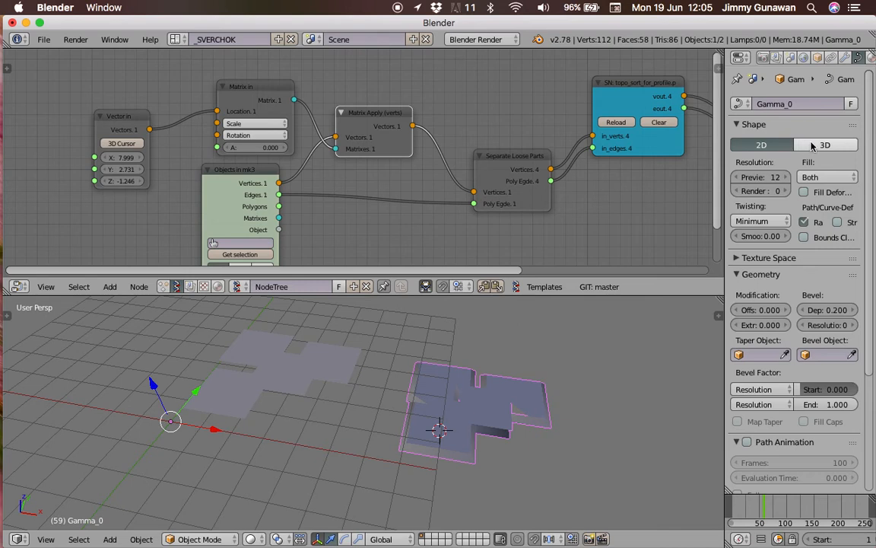
pyautogui.click(812, 145)
pyautogui.click(761, 145)
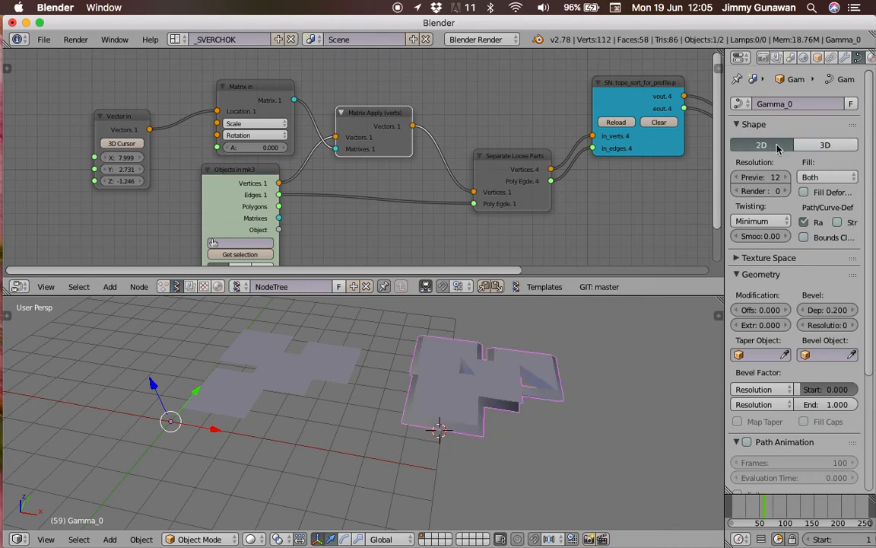
# - Sketch two overlapping squares with smiley faces and a hatched overlap beside the curve using the Grease Pencil
pyautogui.moveTo(594, 358); pyautogui.dragTo(504, 426, button='middle')
pyautogui.moveTo(513, 391); pyautogui.dragTo(521, 409, button='middle')
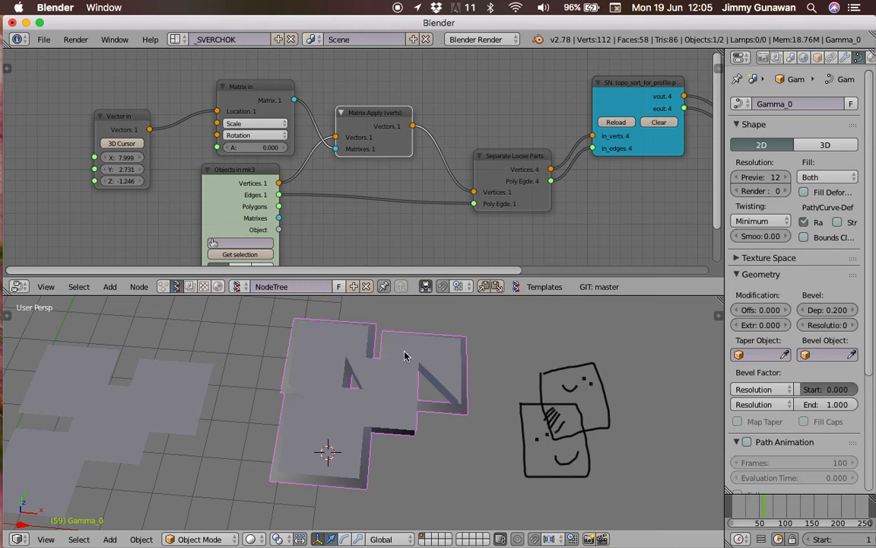
pyautogui.scroll(-4, 405, 356)
pyautogui.keyDown('shift'); pyautogui.moveTo(438, 377); pyautogui.dragTo(513, 374, button='middle'); pyautogui.keyUp('shift')
pyautogui.scroll(1, 514, 375)
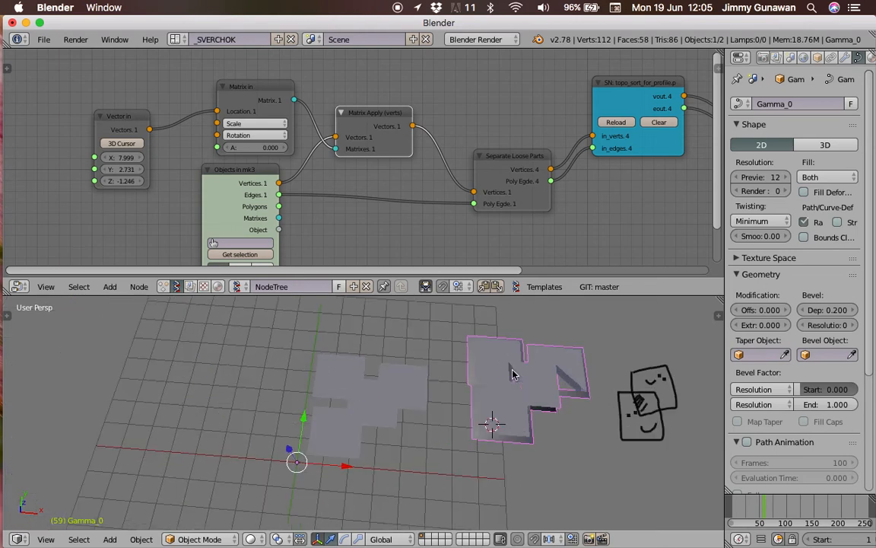
pyautogui.hscroll(1, 517, 219)
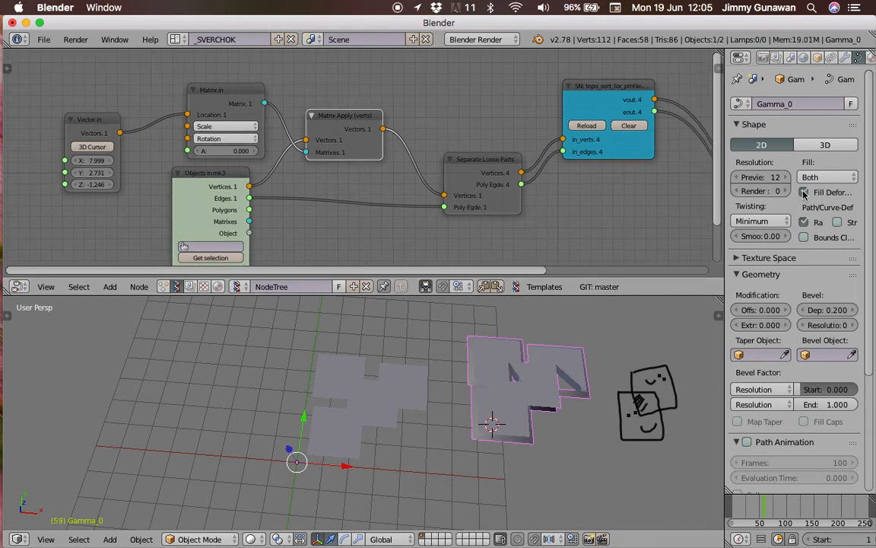
# - Widen the properties editor and set the curve's extrude to 1.764, offset to 0.018 and bevel depth to 0
pyautogui.moveTo(725, 208); pyautogui.dragTo(662, 213)
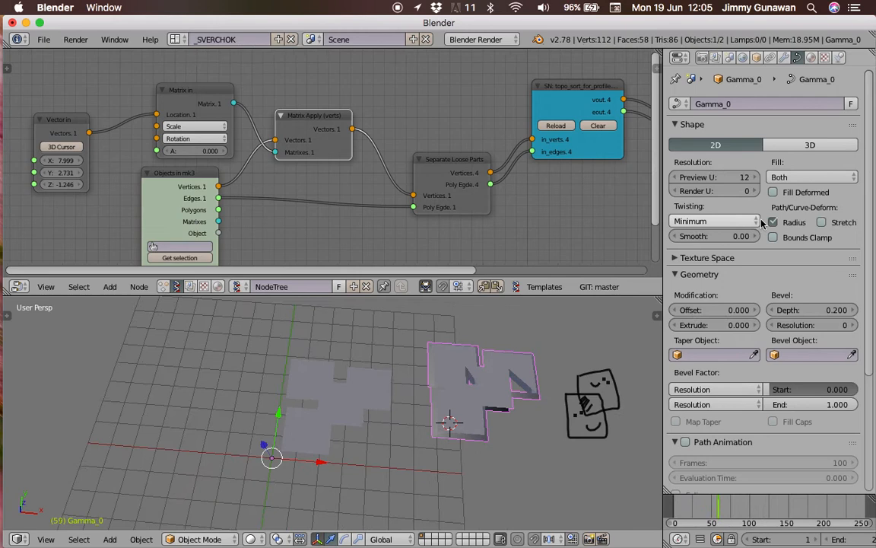
pyautogui.moveTo(711, 325); pyautogui.dragTo(747, 325)
pyautogui.moveTo(447, 428); pyautogui.dragTo(380, 404, button='middle')
pyautogui.moveTo(699, 322); pyautogui.dragTo(688, 322)
pyautogui.moveTo(818, 310); pyautogui.dragTo(782, 311)
pyautogui.moveTo(417, 387); pyautogui.dragTo(495, 464, button='middle')
pyautogui.moveTo(711, 325); pyautogui.dragTo(736, 311)
# - Set Curve Viewer 2D's depth radius to 0.18 and surface resolution to 3, and reset the curve's extrude to 0
pyautogui.moveTo(650, 184); pyautogui.dragTo(333, 170, button='middle')
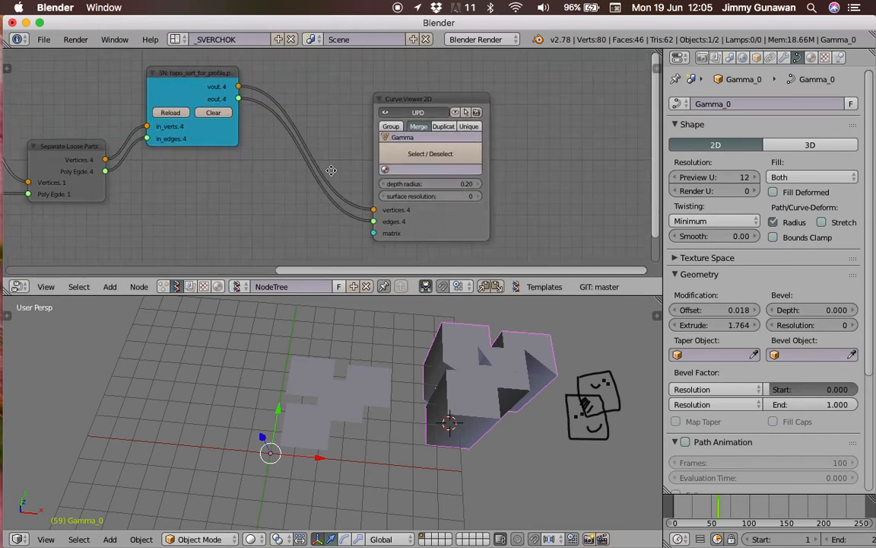
pyautogui.scroll(4, 332, 171)
pyautogui.moveTo(445, 193); pyautogui.dragTo(411, 193)
pyautogui.moveTo(473, 191)
pyautogui.mouseDown()
pyautogui.moveTo(538, 191)
pyautogui.moveTo(456, 190)
pyautogui.moveTo(482, 191)
pyautogui.mouseUp()
pyautogui.moveTo(487, 358); pyautogui.dragTo(470, 399, button='middle')
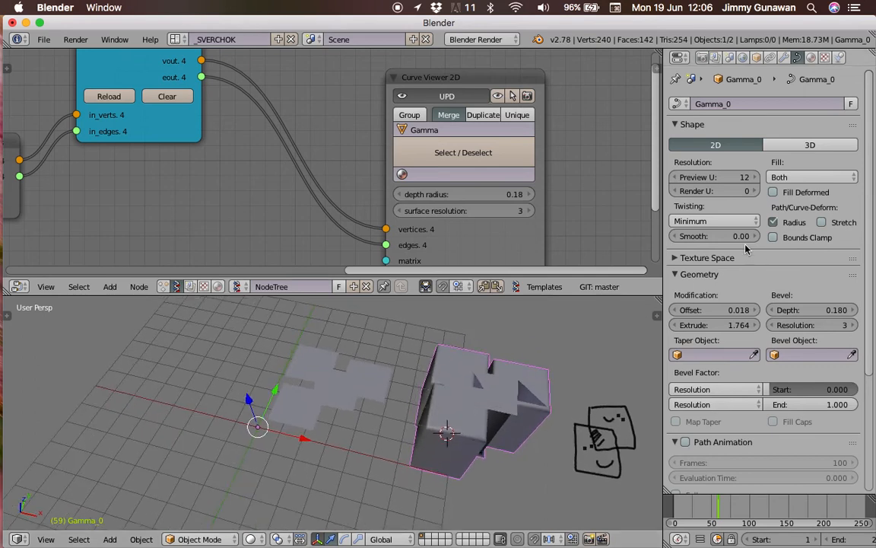
pyautogui.moveTo(716, 325); pyautogui.dragTo(681, 313)
# - Move the topo sort and Curve Viewer 2D nodes apart to make room between them
pyautogui.scroll(-3, 280, 219)
pyautogui.moveTo(186, 190); pyautogui.dragTo(374, 265, button='middle')
pyautogui.moveTo(365, 133); pyautogui.dragTo(346, 133)
pyautogui.moveTo(345, 131); pyautogui.dragTo(275, 131, button='middle')
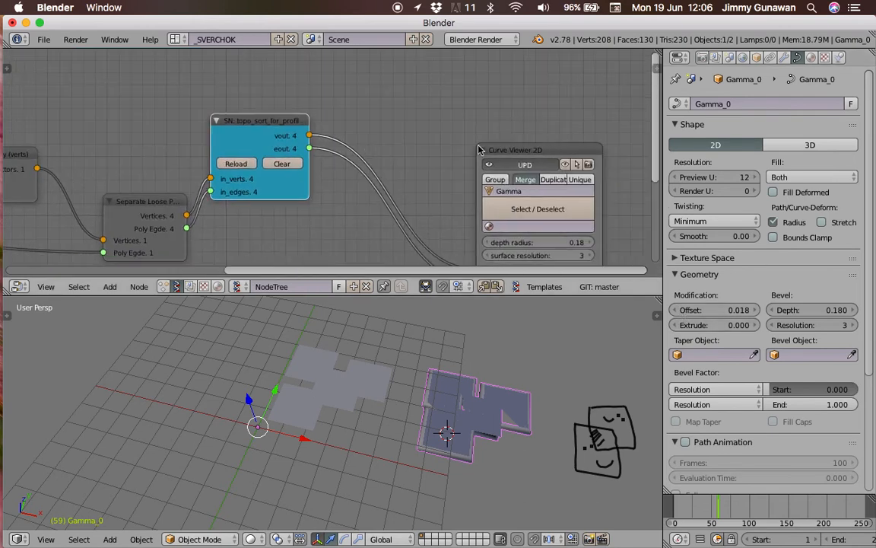
pyautogui.moveTo(491, 151); pyautogui.dragTo(529, 122)
pyautogui.moveTo(444, 141); pyautogui.dragTo(440, 134, button='middle')
pyautogui.hotkey('shift', 'a')
pyautogui.click(410, 131)
pyautogui.write('random')
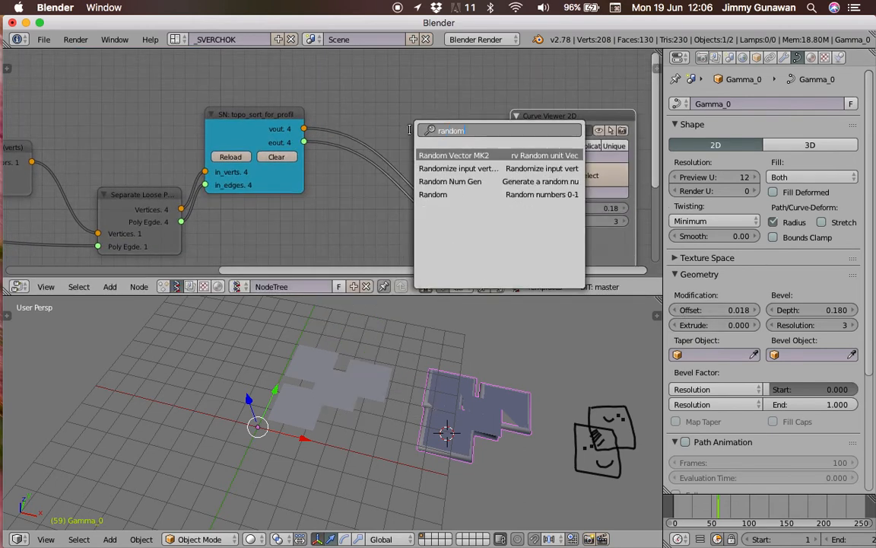
pyautogui.press('Down')
pyautogui.press('Down')
pyautogui.press('Return')
pyautogui.click(439, 65)
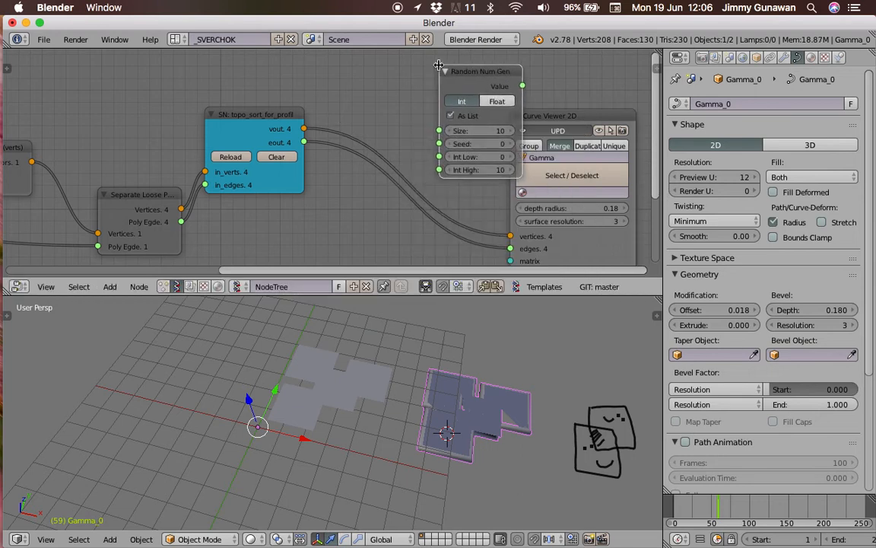
# - Insert a Randomize input vertices node into the link between the sort node's vout and Curve Viewer 2D
pyautogui.press('space')
pyautogui.write('random')
pyautogui.press('Down')
pyautogui.press('Return')
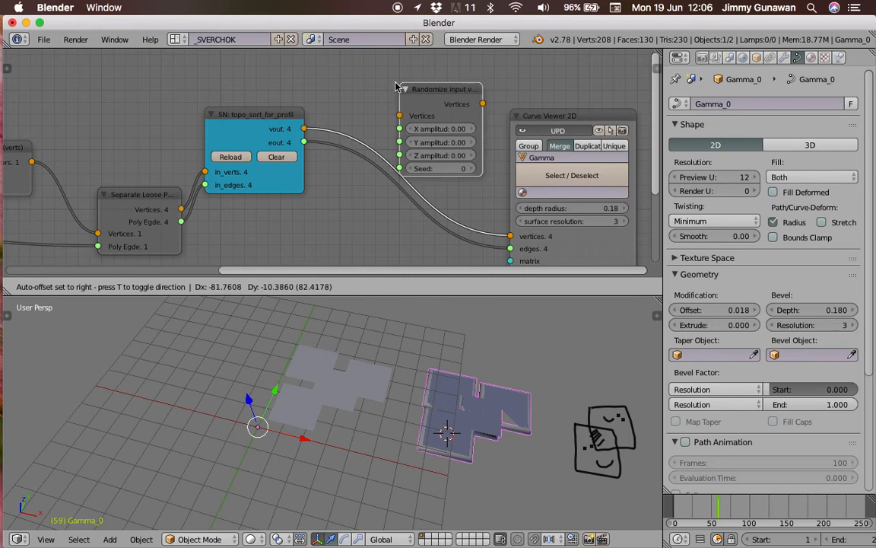
pyautogui.click(394, 88)
# - Set the randomize node's X amplitude to 0.96, Y amplitude to 1.17 and seed to 19, and inspect the curve up close
pyautogui.moveTo(409, 129); pyautogui.dragTo(484, 142)
pyautogui.moveTo(419, 167); pyautogui.dragTo(476, 167)
pyautogui.press('KP_Decimal')
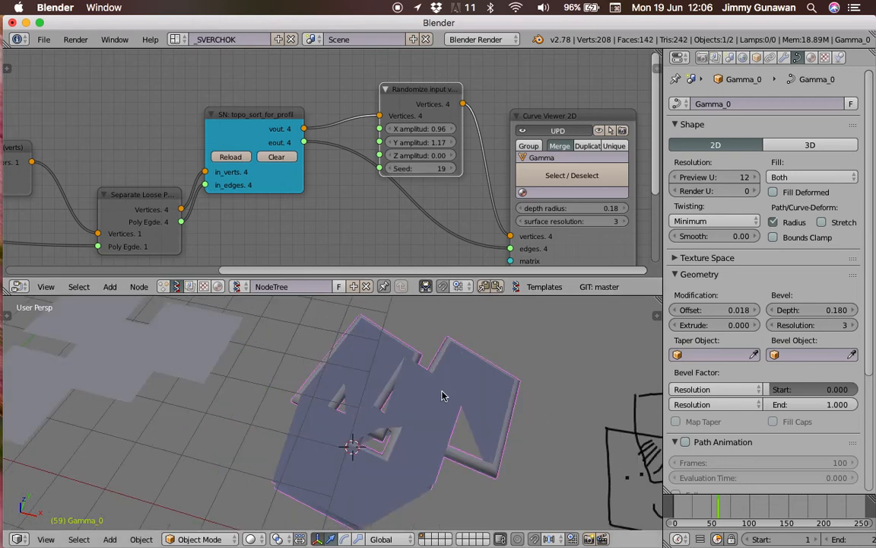
pyautogui.moveTo(424, 380); pyautogui.dragTo(426, 410, button='middle')
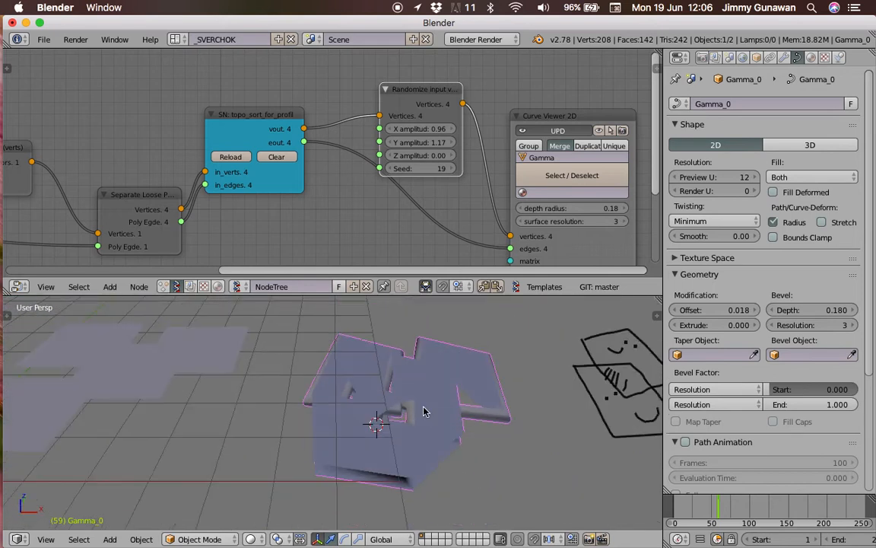
# - Set Curve Viewer 2D's depth radius to 0 and the randomize node's X amplitude to 1.11, Y amplitude to 1.29 and seed to 41
pyautogui.moveTo(547, 208); pyautogui.dragTo(432, 129)
pyautogui.click(454, 168)
pyautogui.moveTo(419, 168); pyautogui.dragTo(468, 168)
pyautogui.scroll(-2, 365, 122)
pyautogui.moveTo(409, 122); pyautogui.dragTo(419, 114)
pyautogui.moveTo(356, 209); pyautogui.dragTo(382, 233, button='middle')
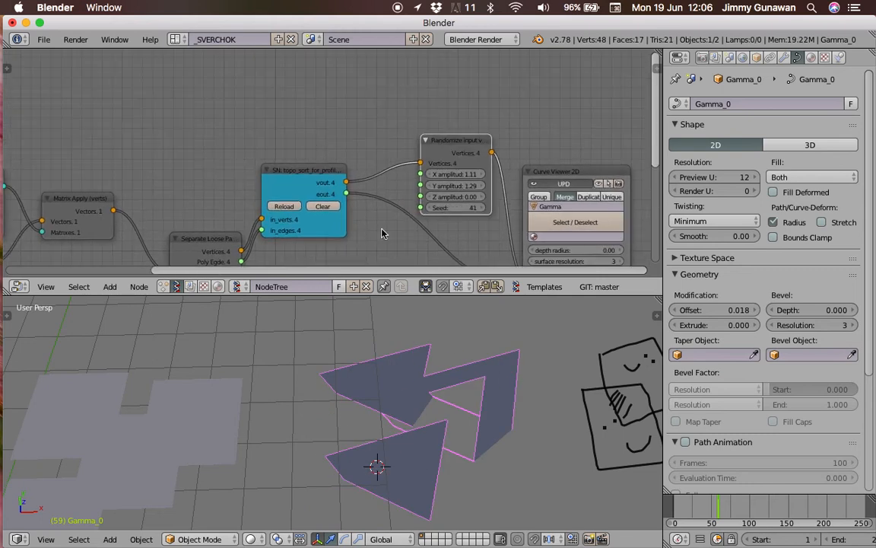
pyautogui.scroll(1, 430, 208)
pyautogui.moveTo(278, 166); pyautogui.dragTo(247, 117, button='middle')
pyautogui.rightClick(123, 438)
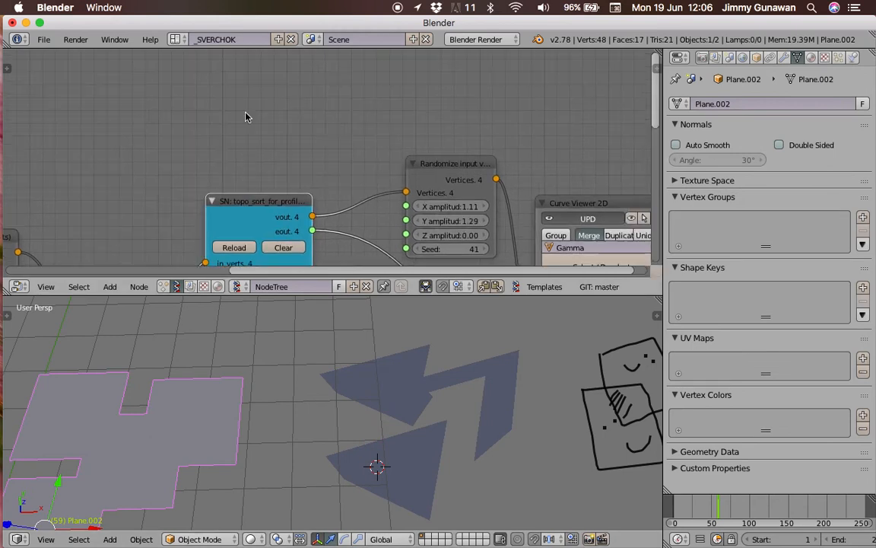
pyautogui.press('space')
pyautogui.write('random')
pyautogui.press('Escape')
# - Add a Range Int node above the topo sort node and link its Range output to the randomize node's Seed
pyautogui.press('space')
pyautogui.write('range')
pyautogui.press('Return')
pyautogui.click(247, 78)
pyautogui.moveTo(338, 105); pyautogui.dragTo(328, 86, button='middle')
pyautogui.moveTo(328, 86); pyautogui.dragTo(369, 228)
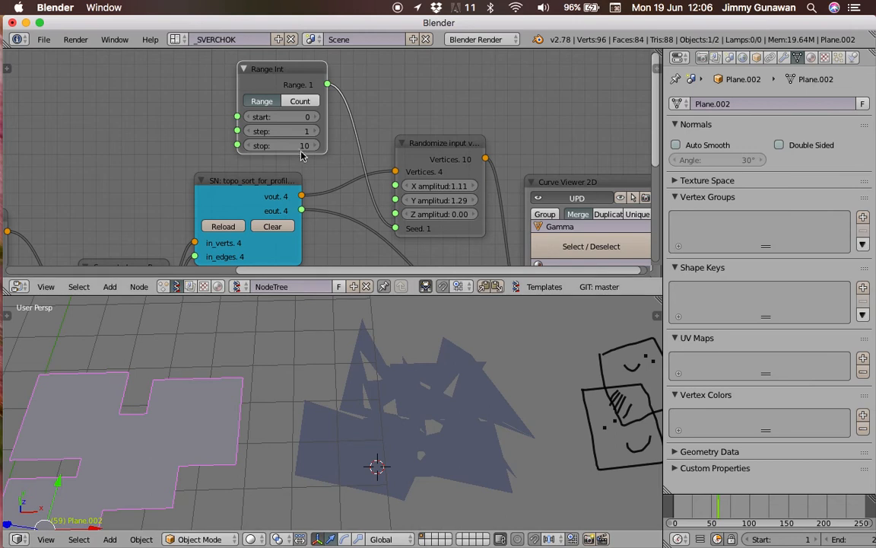
# - Set the Range Int node's stop to 4, and switch it to Count mode with a count of 4
pyautogui.press('Return')
pyautogui.scroll(-2, 445, 122)
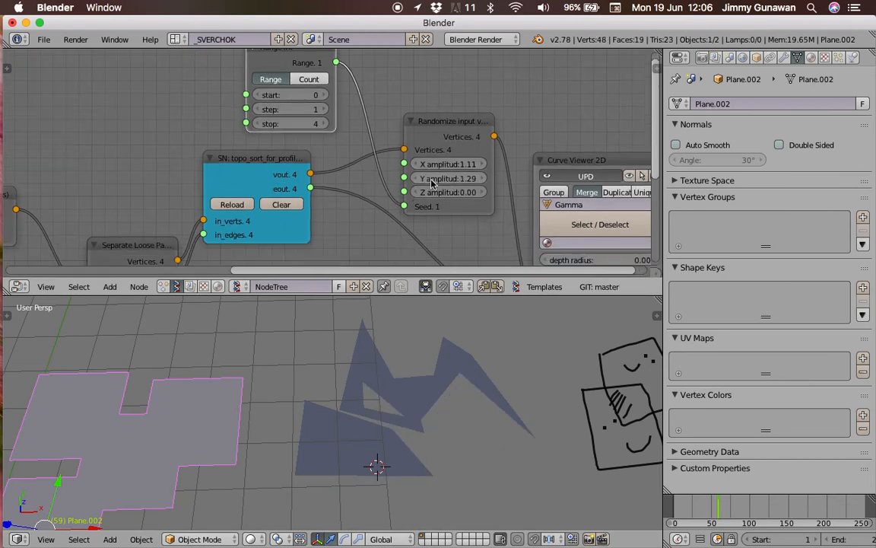
pyautogui.moveTo(286, 94); pyautogui.dragTo(338, 96)
pyautogui.click(311, 84)
pyautogui.write('4')
pyautogui.press('Return')
# - Select the randomized curve and vary the Range Int node's start value, ending at 198
pyautogui.rightClick(398, 397)
pyautogui.scroll(-2, 394, 405)
pyautogui.moveTo(393, 405); pyautogui.dragTo(263, 358, button='middle')
pyautogui.moveTo(289, 95); pyautogui.dragTo(313, 95)
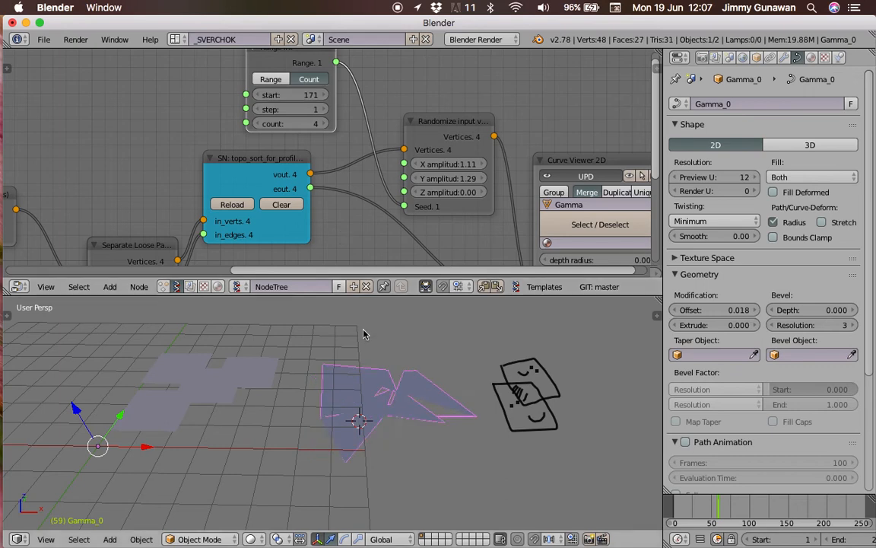
pyautogui.moveTo(363, 333); pyautogui.dragTo(361, 358, button='middle')
pyautogui.moveTo(290, 95); pyautogui.dragTo(310, 95)
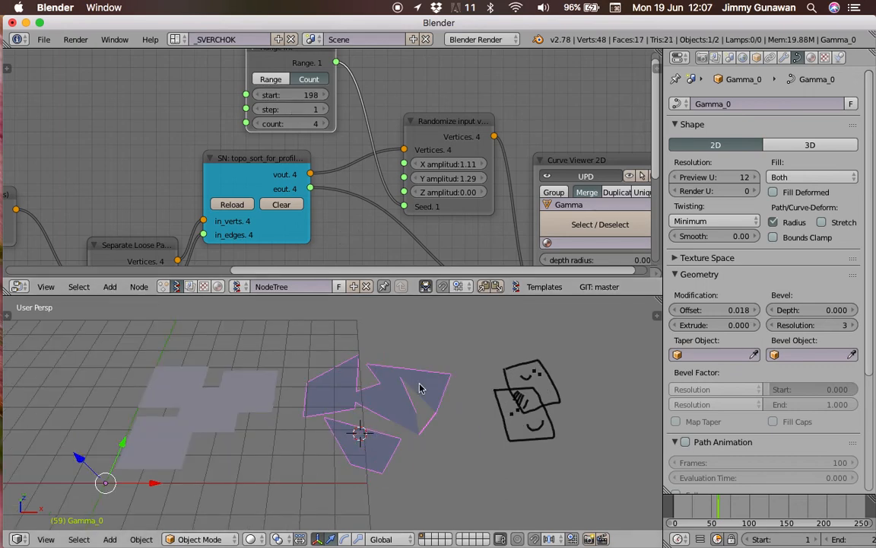
# - Switch the viewport to wireframe shading and turn off the display of the Grease Pencil layers
pyautogui.scroll(4, 414, 394)
pyautogui.press('z')
pyautogui.moveTo(413, 397)
pyautogui.mouseDown(button='middle')
pyautogui.moveTo(447, 404)
pyautogui.moveTo(425, 397)
pyautogui.moveTo(401, 407)
pyautogui.moveTo(513, 376)
pyautogui.mouseUp(button='middle')
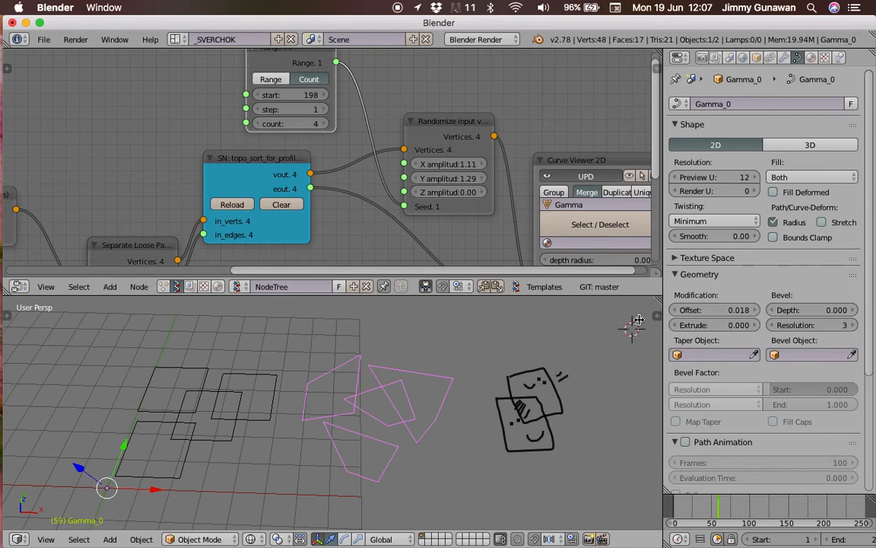
pyautogui.press('n')
pyautogui.scroll(-7, 628, 438)
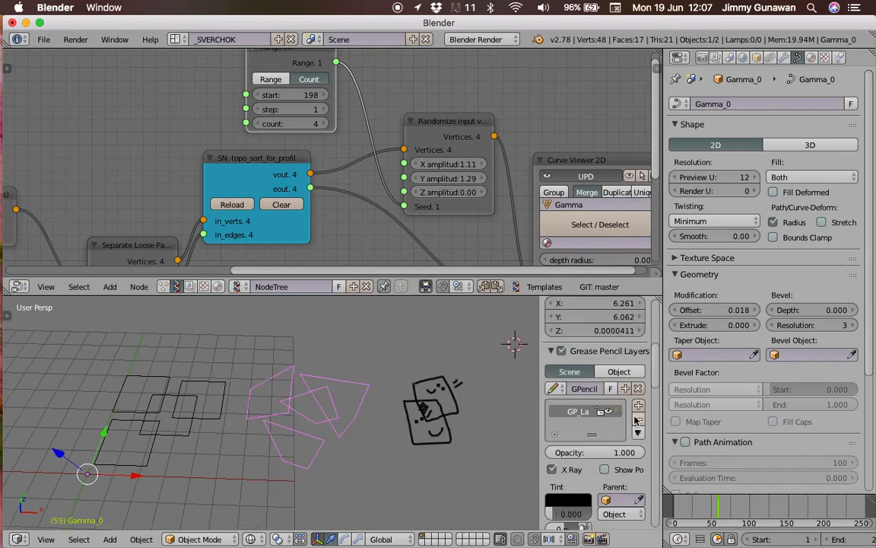
pyautogui.click(562, 351)
pyautogui.moveTo(540, 333); pyautogui.dragTo(739, 362)
pyautogui.keyDown('shift'); pyautogui.moveTo(144, 422); pyautogui.dragTo(258, 397, button='middle'); pyautogui.keyUp('shift')
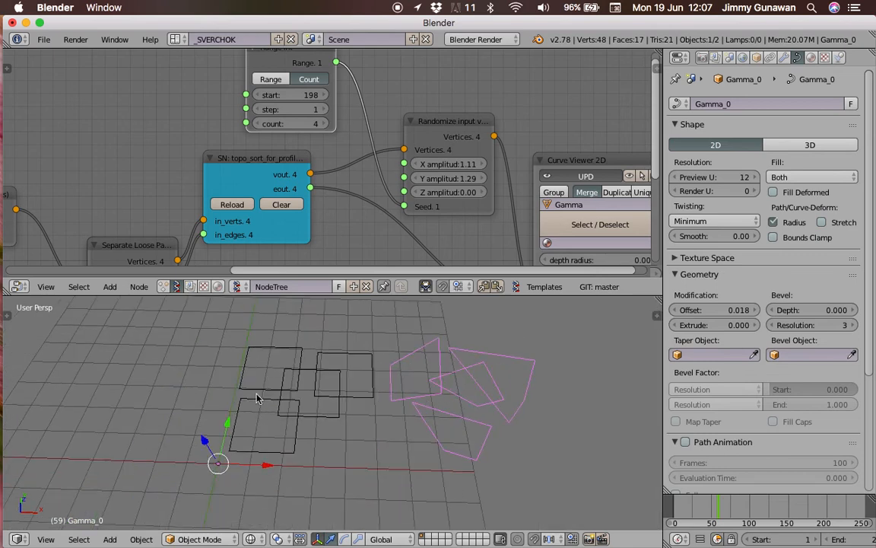
# - Select the source plane mesh, return to solid shading and check its vertices briefly in Edit Mode
pyautogui.rightClick(265, 391)
pyautogui.press('r')
pyautogui.rightClick(238, 368)
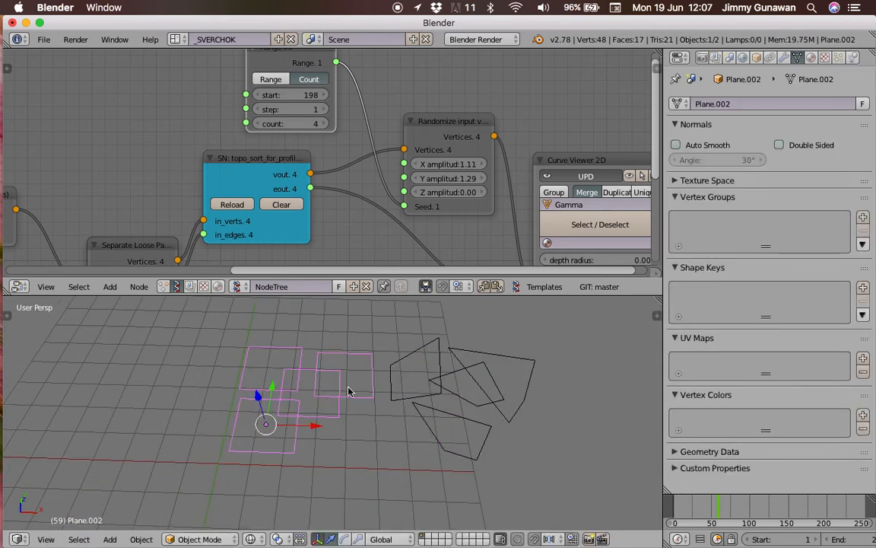
pyautogui.press('z')
pyautogui.moveTo(326, 395); pyautogui.dragTo(353, 393, button='middle')
pyautogui.press('Tab')
pyautogui.click(450, 391)
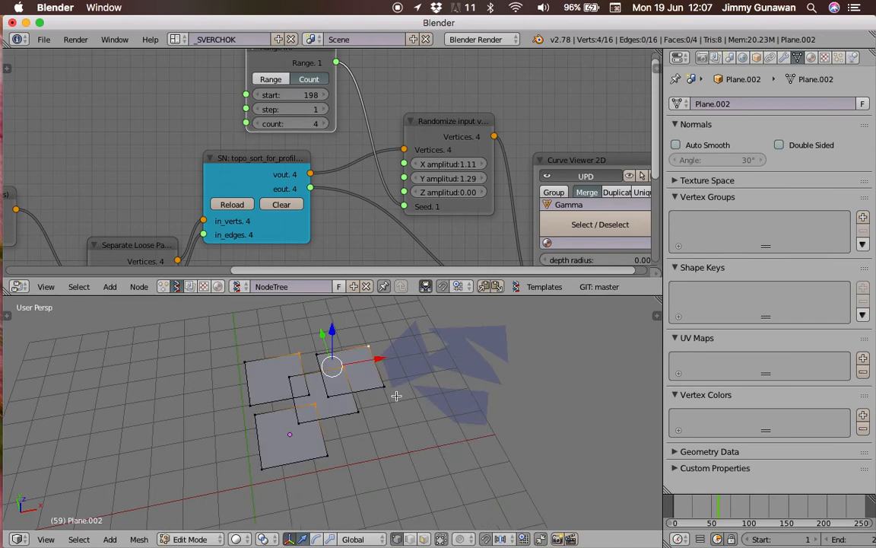
pyautogui.moveTo(449, 391); pyautogui.dragTo(345, 401, button='middle')
pyautogui.press('Tab')
# - Examine the source plane mesh and the randomized curve from several angles alongside the node setup
pyautogui.click(268, 406)
pyautogui.moveTo(268, 406); pyautogui.dragTo(449, 343, button='middle')
pyautogui.scroll(-3, 337, 143)
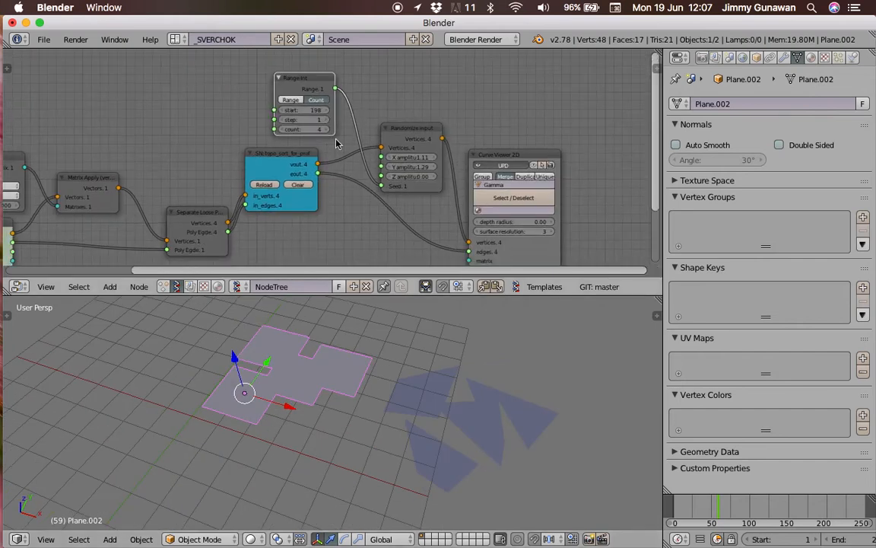
pyautogui.moveTo(319, 159); pyautogui.dragTo(334, 149, button='middle')
pyautogui.moveTo(350, 363); pyautogui.dragTo(410, 377, button='middle')
pyautogui.rightClick(455, 404)
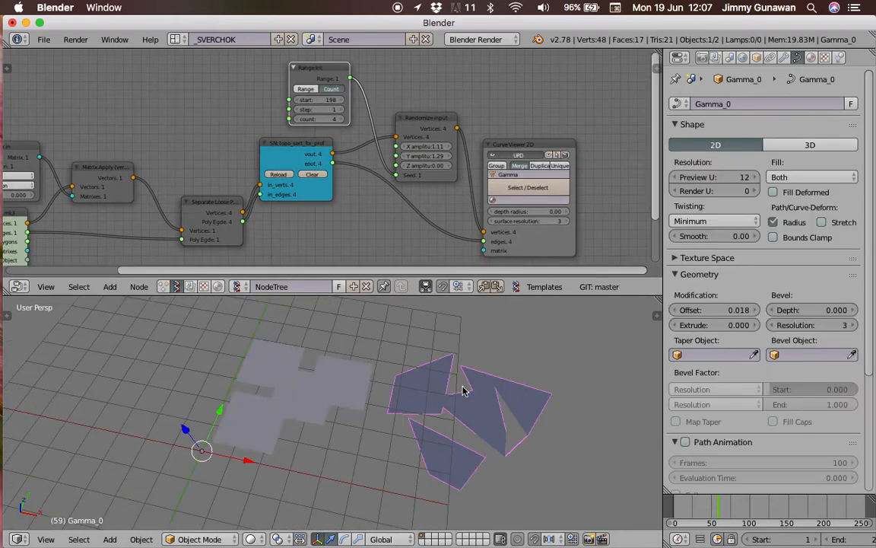
pyautogui.moveTo(464, 387); pyautogui.dragTo(483, 399, button='middle')
pyautogui.click(45, 539)
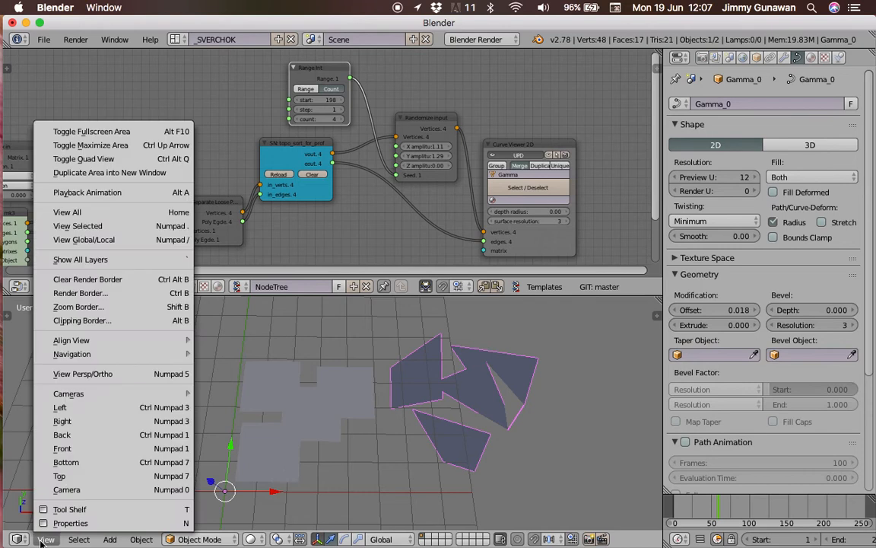
pyautogui.moveTo(350, 355); pyautogui.dragTo(337, 430, button='middle')
# - Save the file to the Desktop as sv_curve_love_001.blend, and save an incremented copy as sv_curve_love_002.blend
pyautogui.hotkey('ctrl', 's')
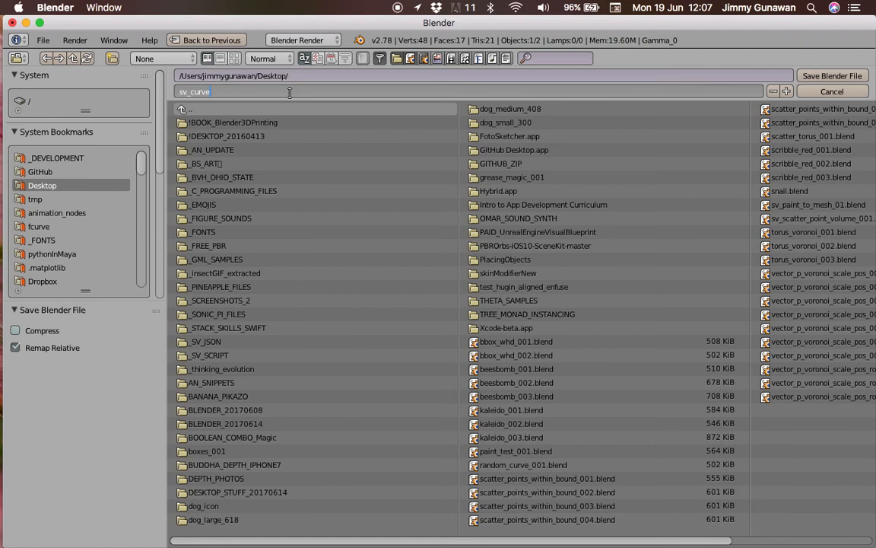
pyautogui.press('Return')
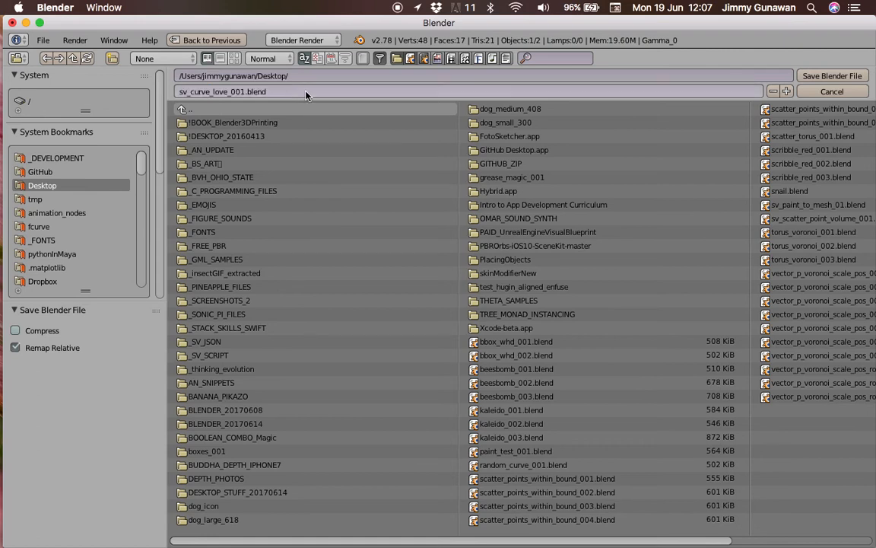
pyautogui.click(812, 75)
pyautogui.click(44, 38)
pyautogui.click(76, 153)
pyautogui.click(779, 91)
pyautogui.click(800, 76)
# - Delete the source plane mesh object from the scene
pyautogui.scroll(-2, 274, 407)
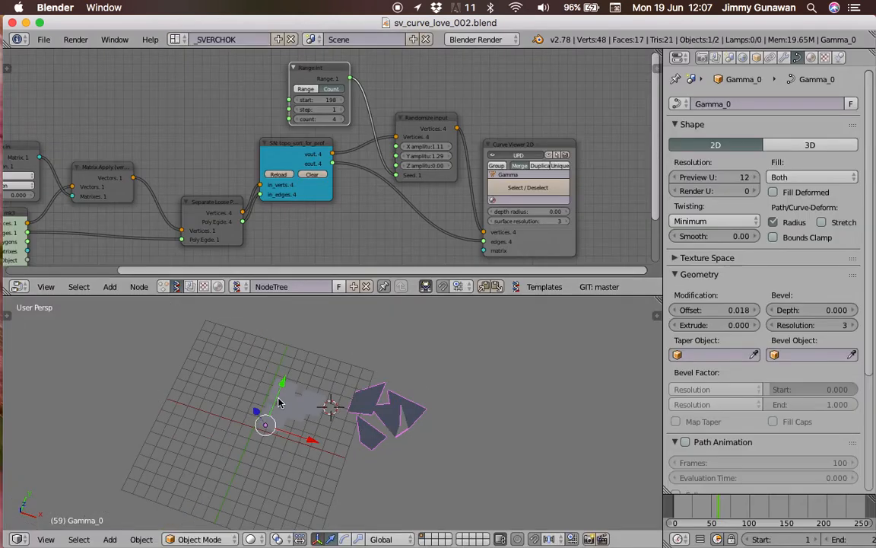
pyautogui.rightClick(280, 408)
pyautogui.keyDown('shift'); pyautogui.moveTo(320, 409); pyautogui.dragTo(348, 398, button='middle'); pyautogui.keyUp('shift')
pyautogui.scroll(2, 349, 398)
pyautogui.scroll(2, 322, 395)
pyautogui.press('x')
pyautogui.click(307, 403)
pyautogui.scroll(-3, 145, 182)
pyautogui.scroll(2, 144, 182)
# - Delete the Objects in, Vector in, Matrix in and Matrix Apply (verts) nodes that precede Separate Loose Parts
pyautogui.moveTo(145, 184); pyautogui.dragTo(316, 152, button='middle')
pyautogui.moveTo(246, 130); pyautogui.dragTo(221, 99)
pyautogui.moveTo(328, 168); pyautogui.dragTo(311, 180)
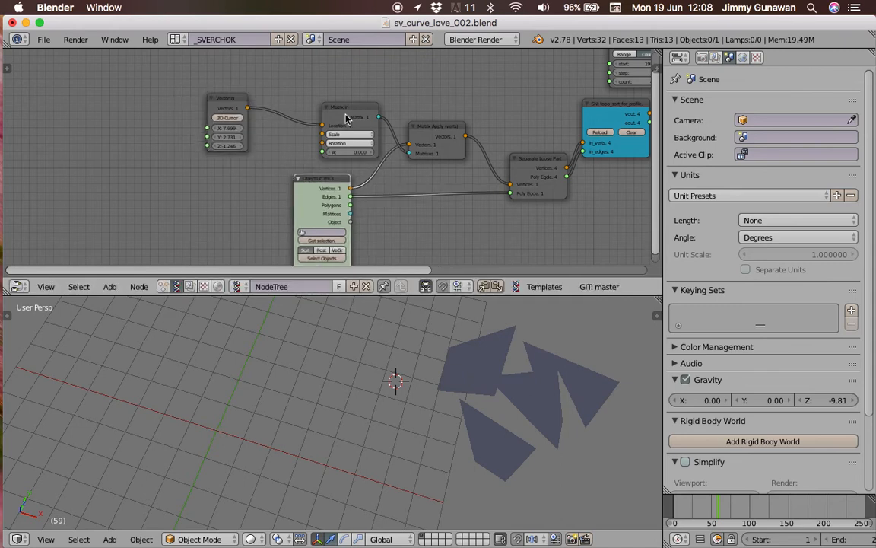
pyautogui.press('x')
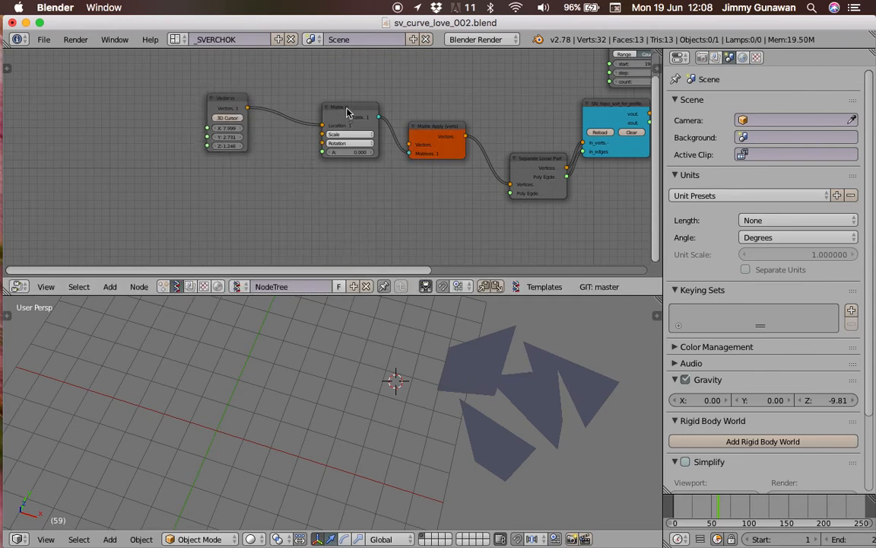
pyautogui.click(348, 113)
pyautogui.press('x')
pyautogui.press('x')
pyautogui.click(458, 132)
pyautogui.press('x')
# - Add a Plane MK2 node ahead of Separate Loose Parts and widen the node editor area
pyautogui.moveTo(373, 132); pyautogui.dragTo(235, 123, button='middle')
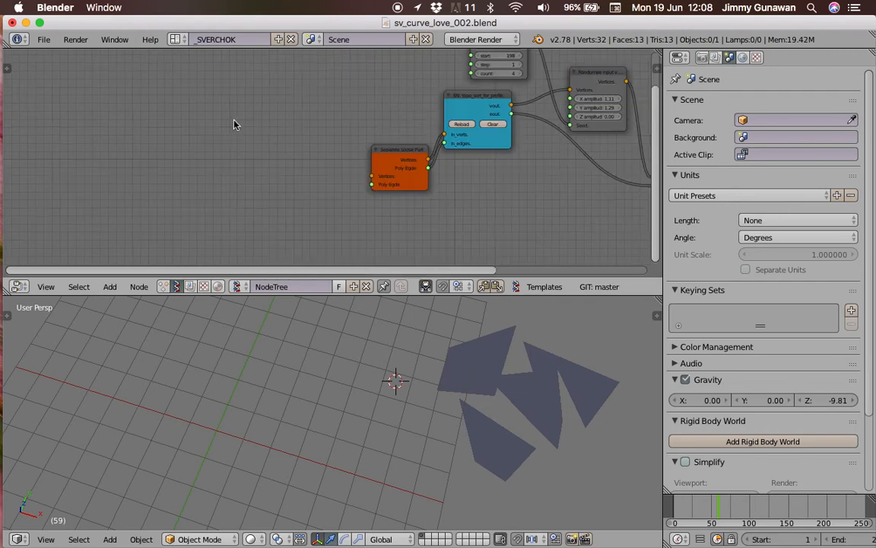
pyautogui.hotkey('shift', 'a')
pyautogui.click(229, 121)
pyautogui.write('plane')
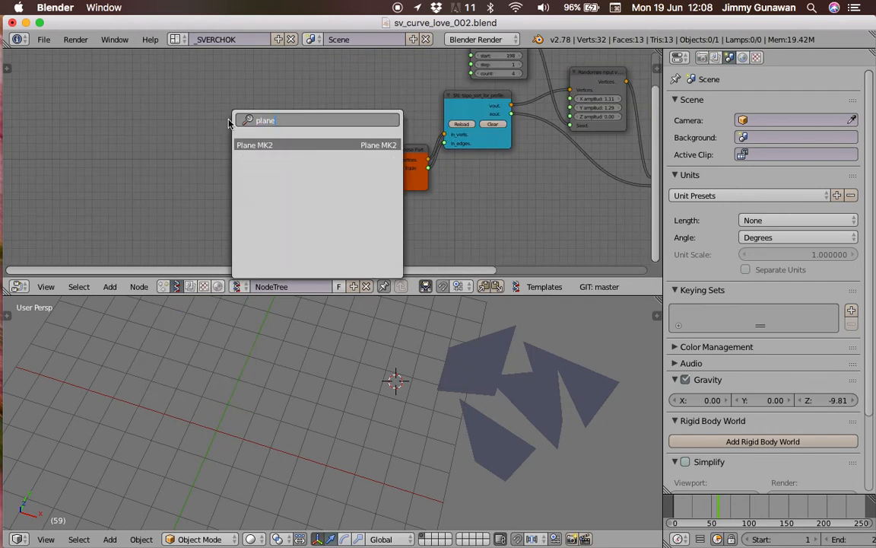
pyautogui.press('Return')
pyautogui.click(105, 125)
pyautogui.scroll(2, 198, 129)
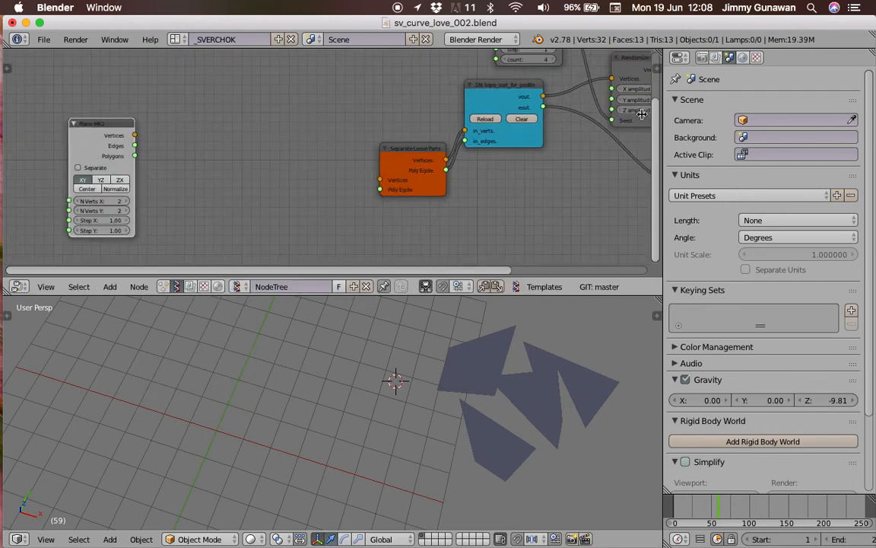
pyautogui.moveTo(663, 113); pyautogui.dragTo(698, 116)
# - Add a Matrix Apply (verts) node and link Plane MK2's Vertices output into its Vectors input
pyautogui.click(247, 154)
pyautogui.write('appl')
pyautogui.press('Return')
pyautogui.click(217, 142)
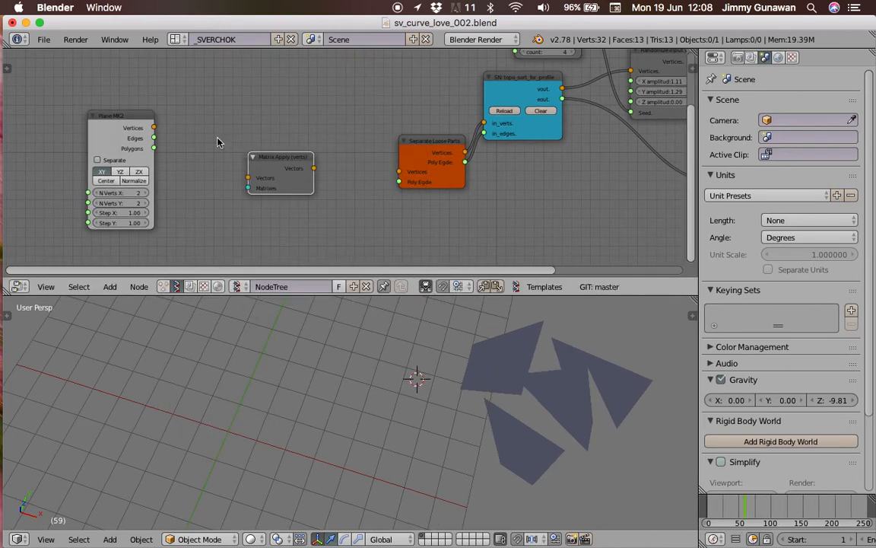
pyautogui.moveTo(155, 127); pyautogui.dragTo(118, 102)
pyautogui.moveTo(272, 158); pyautogui.dragTo(198, 123)
# - Add a Viewer Draw node, link Matrix Apply's Vectors output into its vertices input, and move Plane MK2 farther from Matrix Apply
pyautogui.press('space')
pyautogui.write('vie')
pyautogui.press('Return')
pyautogui.click(268, 119)
pyautogui.moveTo(240, 129); pyautogui.dragTo(282, 184)
pyautogui.moveTo(170, 192); pyautogui.dragTo(253, 187, button='middle')
pyautogui.moveTo(173, 98); pyautogui.dragTo(123, 84)
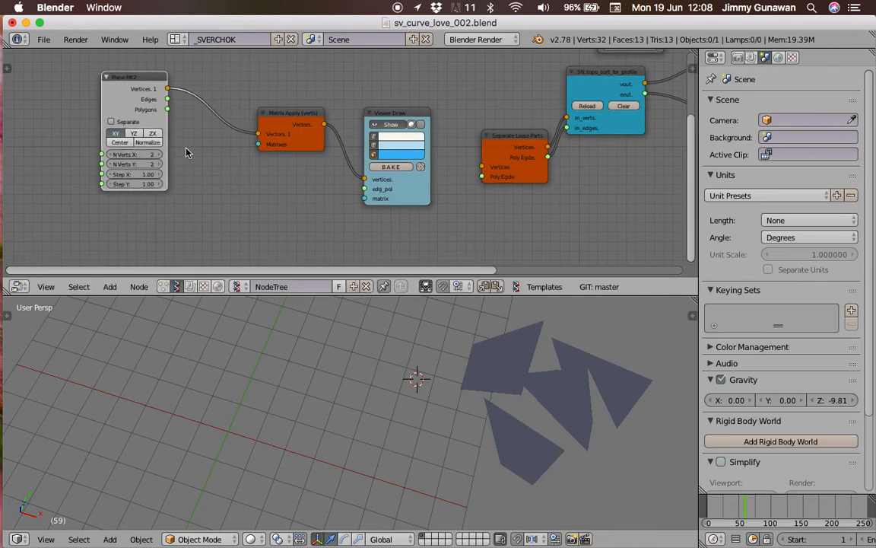
# - Add a Matrix in node and link its Matrix output to Matrix Apply's Matrixes input
pyautogui.press('space')
pyautogui.write('matr')
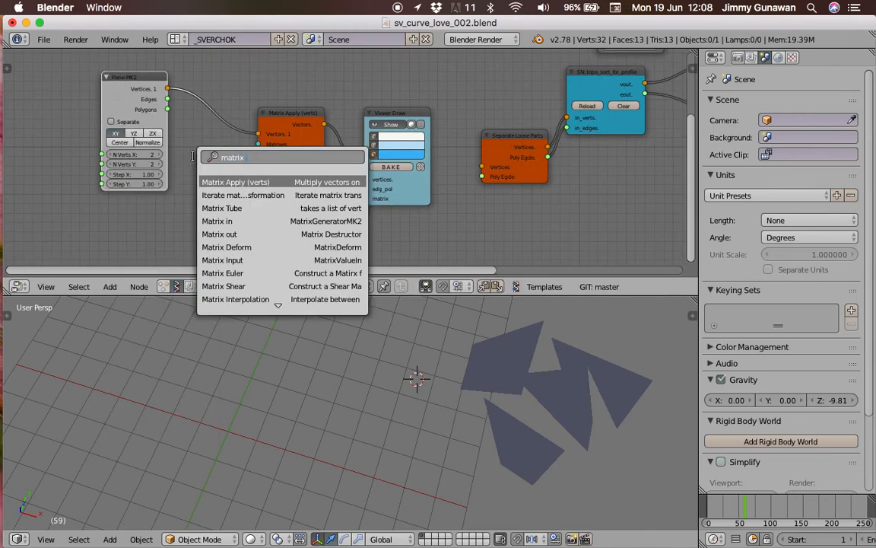
pyautogui.write('ix')
pyautogui.press('Down')
pyautogui.press('Down')
pyautogui.press('Down')
pyautogui.press('Return')
pyautogui.click(245, 186)
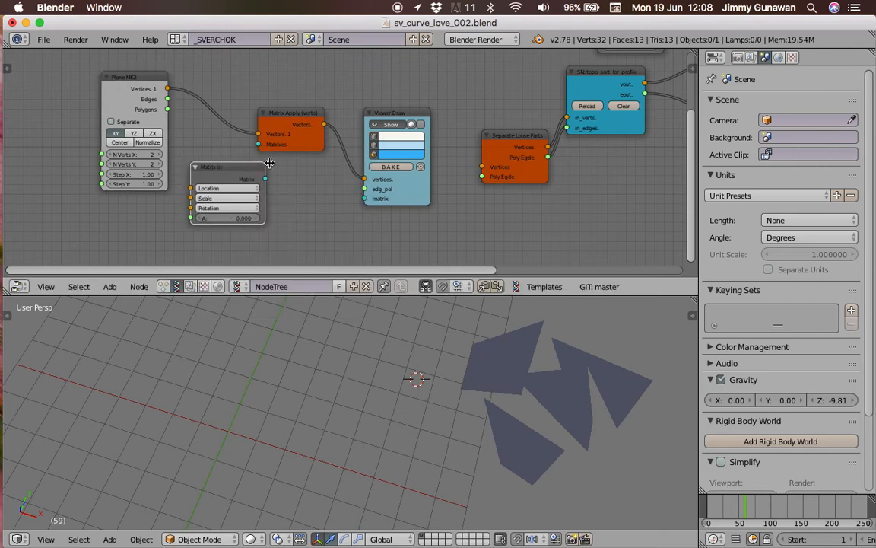
pyautogui.moveTo(262, 177); pyautogui.dragTo(257, 144)
# - Spread out the Plane MK2 and Matrix in nodes to leave room ahead of Matrix Apply
pyautogui.moveTo(227, 168); pyautogui.dragTo(217, 170)
pyautogui.moveTo(153, 112); pyautogui.dragTo(121, 112)
pyautogui.moveTo(121, 113); pyautogui.dragTo(218, 100, button='middle')
pyautogui.moveTo(320, 163); pyautogui.dragTo(295, 166)
pyautogui.moveTo(225, 198); pyautogui.dragTo(232, 198, button='middle')
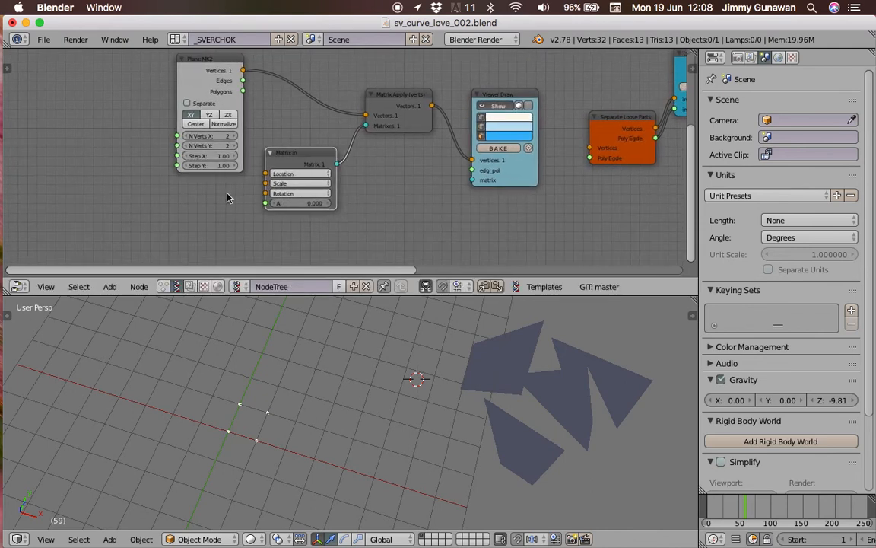
# - Add a Random Vector MK2 node with a count of 6 and link its Random output to Matrix in's Location
pyautogui.hotkey('shift', 'a')
pyautogui.click(195, 200)
pyautogui.write('random')
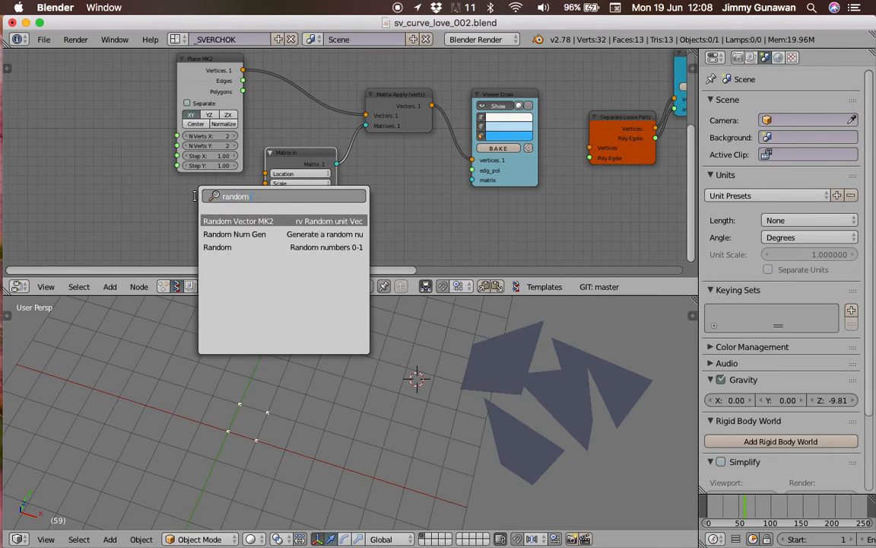
pyautogui.press('Return')
pyautogui.click(131, 187)
pyautogui.moveTo(195, 203); pyautogui.dragTo(265, 174)
pyautogui.scroll(3, 349, 344)
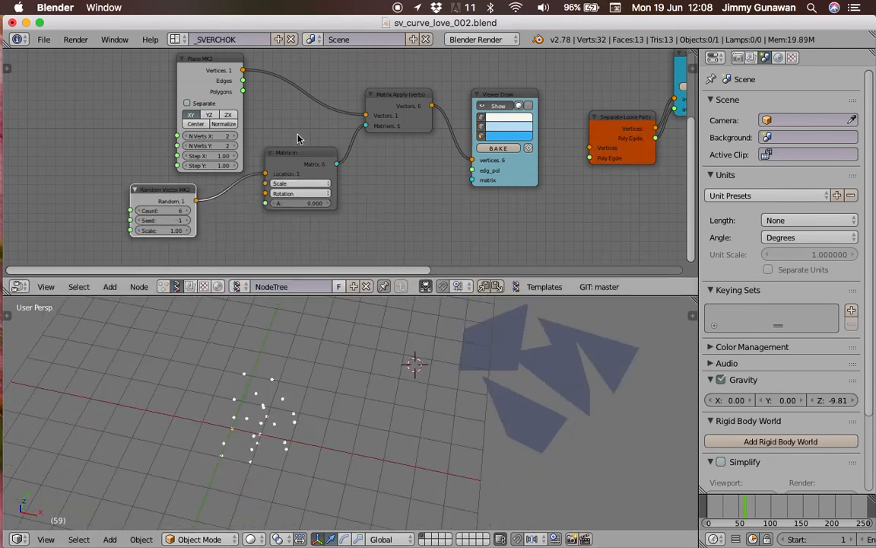
# - Delete the Matrix Apply (verts) node between Plane MK2 and Viewer Draw
pyautogui.scroll(-2, 298, 139)
pyautogui.scroll(2, 416, 158)
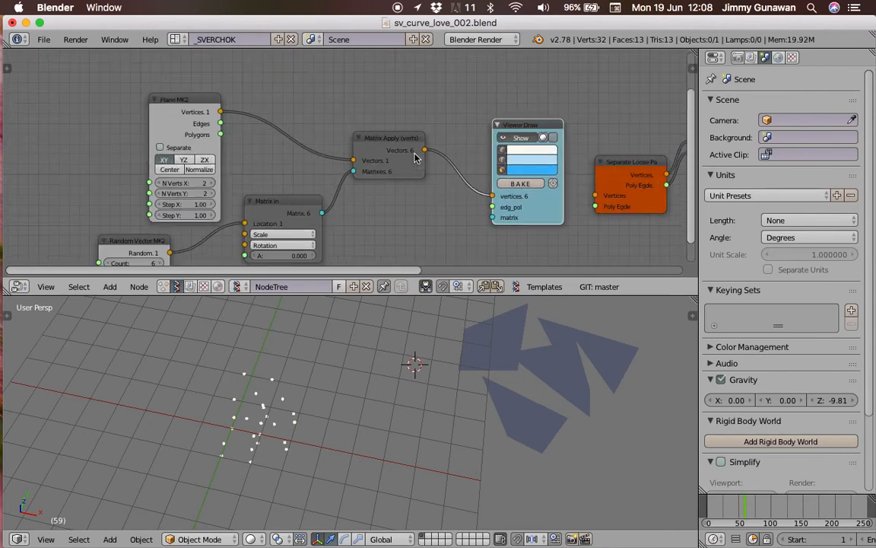
pyautogui.scroll(3, 393, 143)
pyautogui.moveTo(408, 151); pyautogui.dragTo(379, 151, button='middle')
pyautogui.moveTo(373, 136)
pyautogui.mouseDown()
pyautogui.moveTo(391, 125)
pyautogui.moveTo(381, 131)
pyautogui.mouseUp()
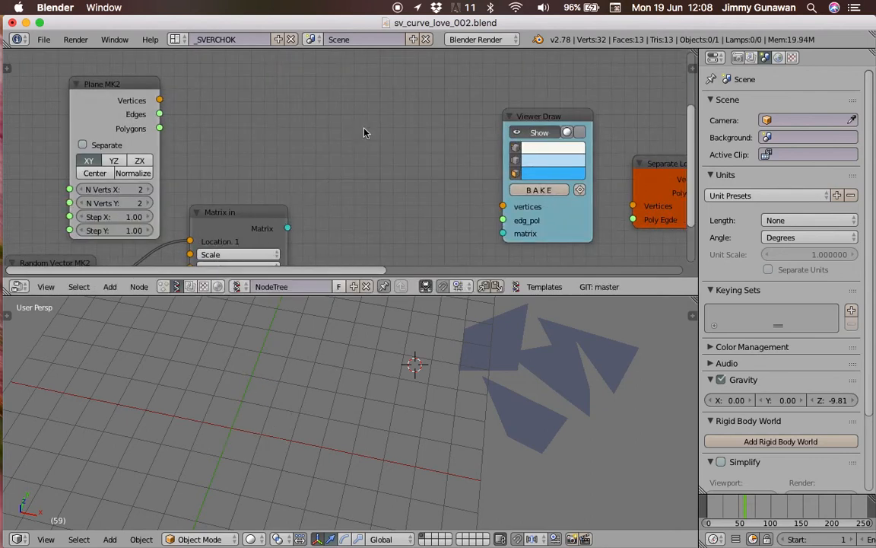
pyautogui.press('x')
pyautogui.hotkey('alt', 'space')
pyautogui.write('matrix')
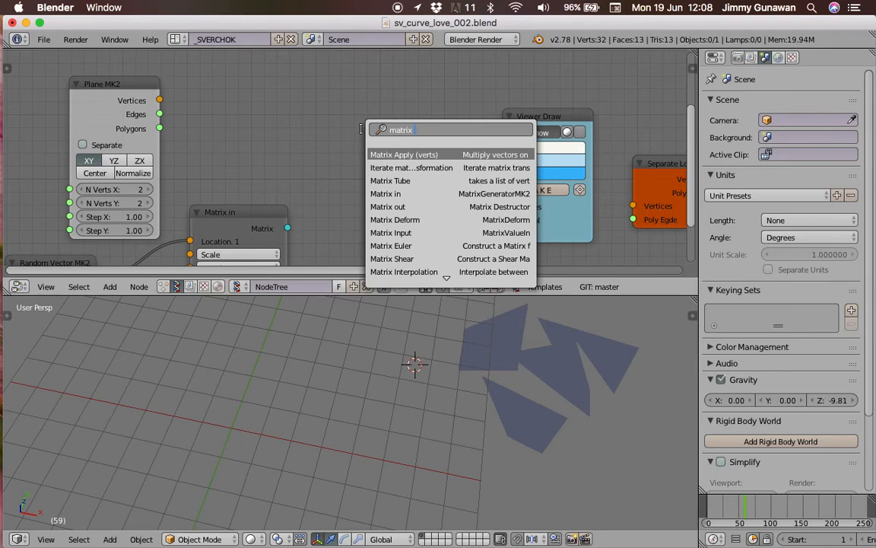
pyautogui.press('Return')
pyautogui.press('Escape')
# - Add the Matrix Apply node with edge and face sockets between Plane MK2 and Viewer Draw
pyautogui.hotkey('alt', 'space')
pyautogui.write('appl')
pyautogui.press('Down')
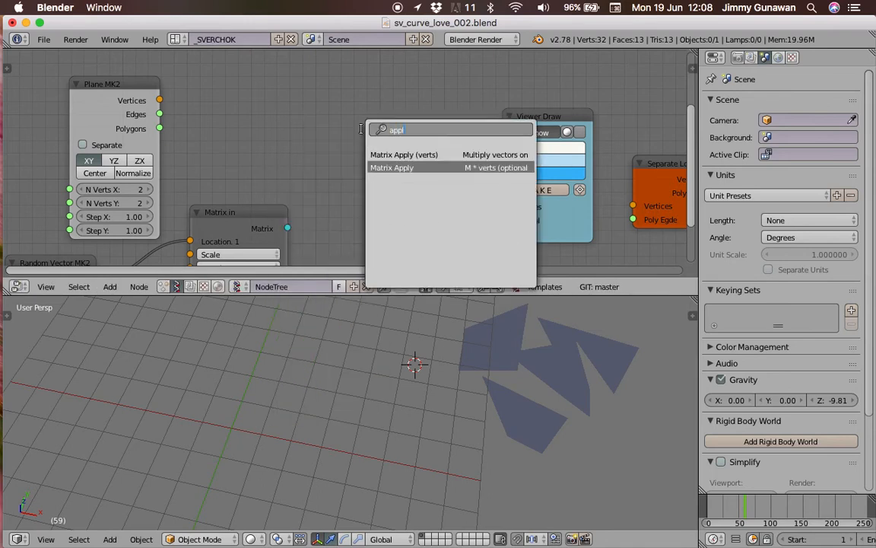
pyautogui.press('Return')
pyautogui.click(316, 95)
pyautogui.scroll(-1, 285, 194)
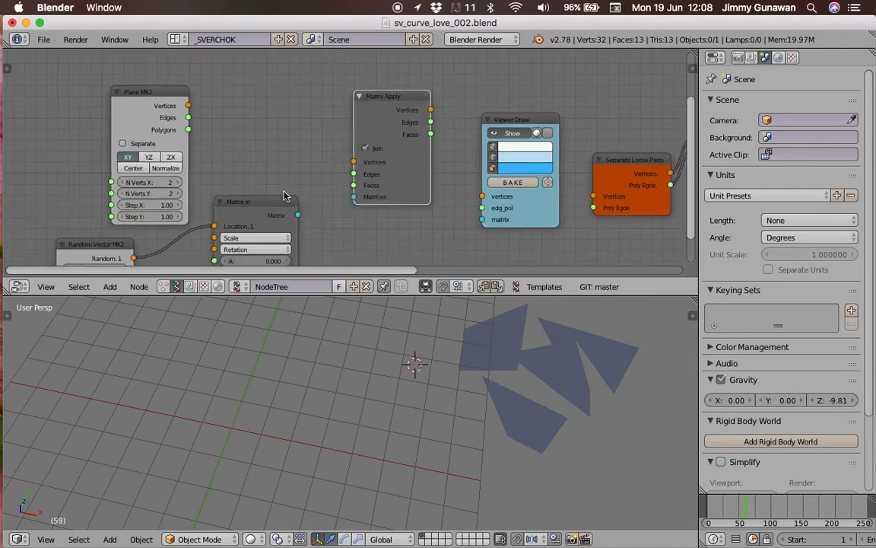
# - Link Plane MK2's vertices and edges and Matrix in's matrix into Matrix Apply, and its vertices and edges outputs into Viewer Draw
pyautogui.moveTo(298, 215); pyautogui.dragTo(354, 197)
pyautogui.moveTo(194, 108); pyautogui.dragTo(192, 110)
pyautogui.moveTo(350, 175); pyautogui.dragTo(354, 174)
pyautogui.moveTo(431, 109)
pyautogui.mouseDown()
pyautogui.moveTo(484, 197)
pyautogui.moveTo(456, 182)
pyautogui.moveTo(483, 207)
pyautogui.mouseUp()
pyautogui.moveTo(327, 426); pyautogui.dragTo(399, 397, button='middle')
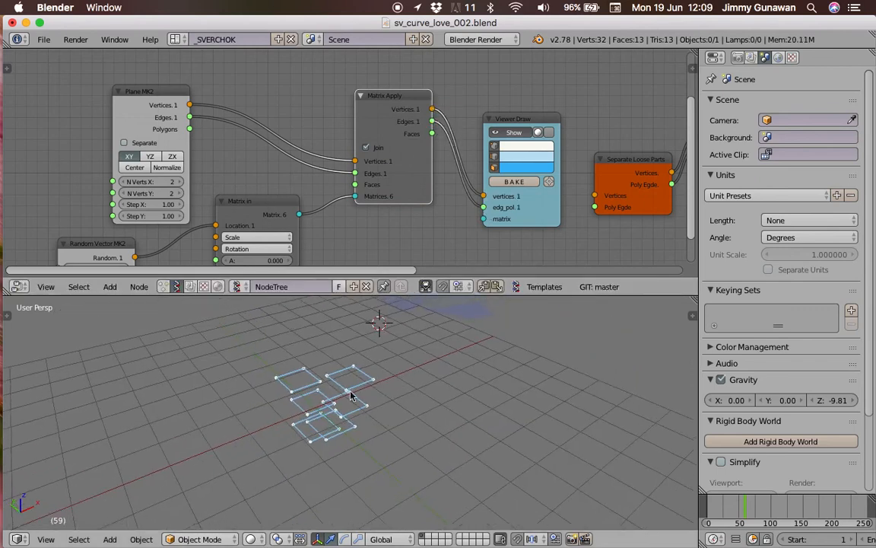
# - Set the Random Vector MK2 seed to 46 and move the node farther from Matrix in
pyautogui.moveTo(254, 190); pyautogui.dragTo(261, 158, button='middle')
pyautogui.moveTo(102, 246); pyautogui.dragTo(122, 247)
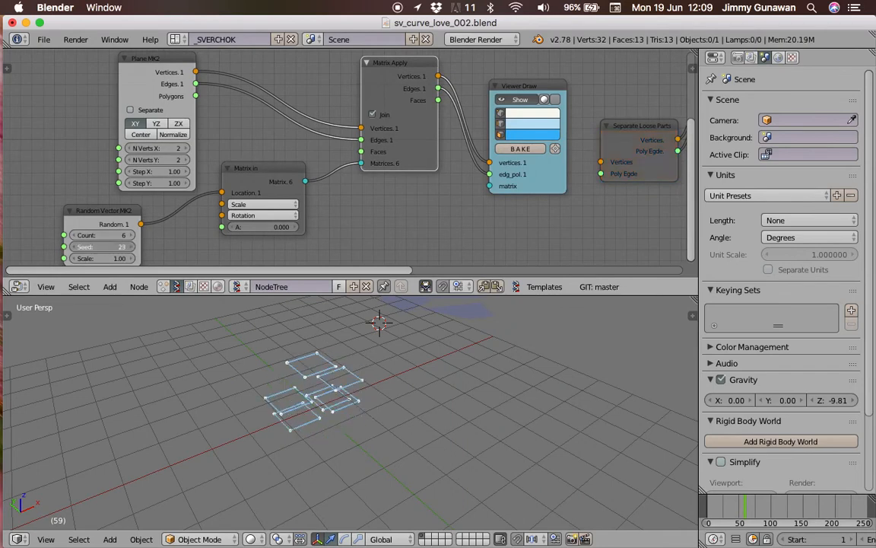
pyautogui.moveTo(208, 151); pyautogui.dragTo(278, 123, button='middle')
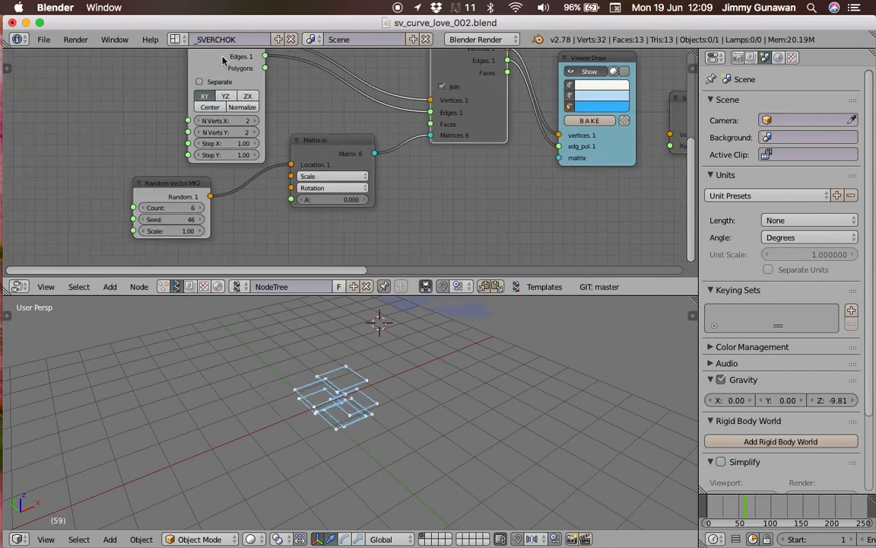
pyautogui.moveTo(183, 187); pyautogui.dragTo(87, 208)
pyautogui.moveTo(183, 217); pyautogui.dragTo(201, 198, button='middle')
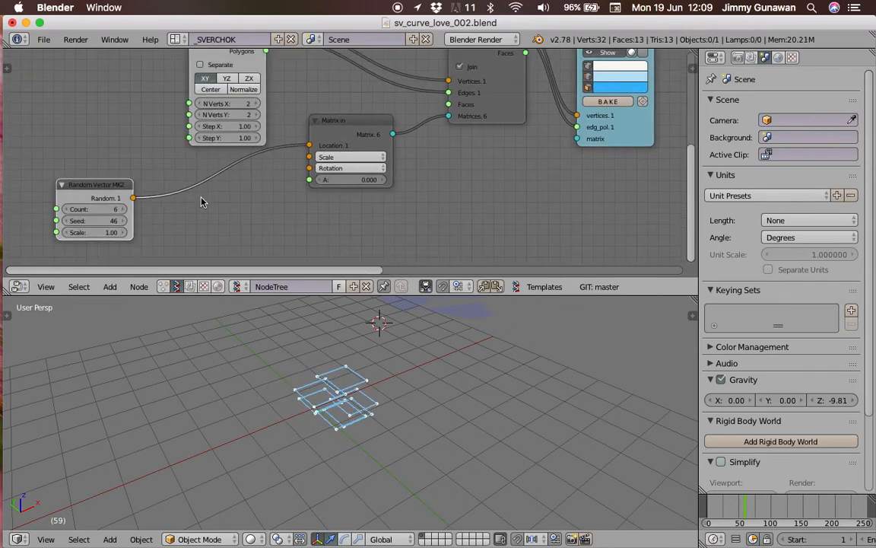
# - Add a Vector Rewire node between Random Vector MK2 and Matrix in, rewiring Scalar to Z
pyautogui.press('space')
pyautogui.press('BackSpace')
pyautogui.write('rew')
pyautogui.press('Return')
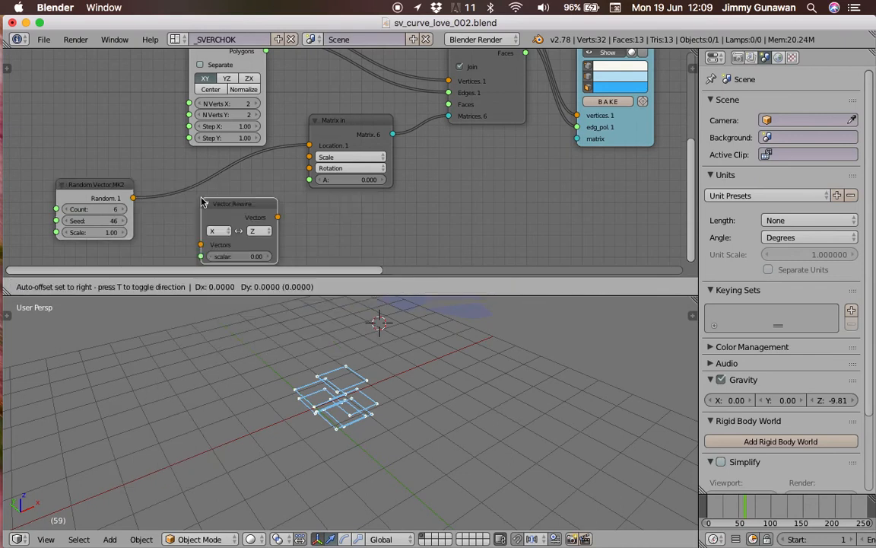
pyautogui.click(184, 182)
pyautogui.click(210, 213)
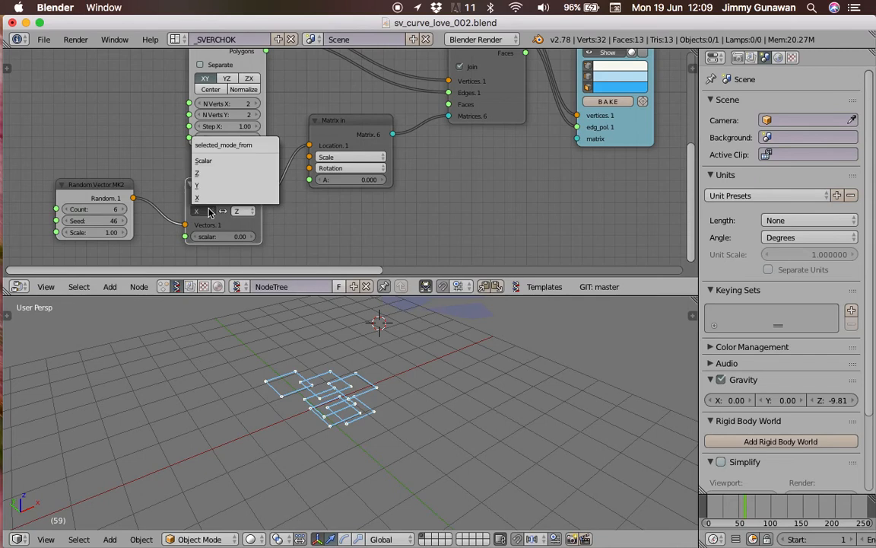
pyautogui.click(211, 161)
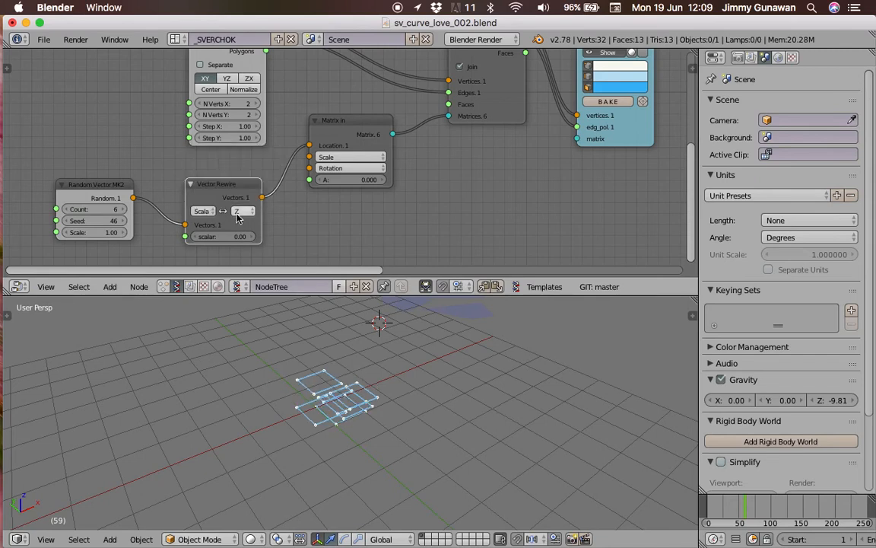
# - Set Random Vector MK2 to a count of 10, seed 76 and scale 2.20
pyautogui.scroll(3, 325, 411)
pyautogui.scroll(-5, 325, 411)
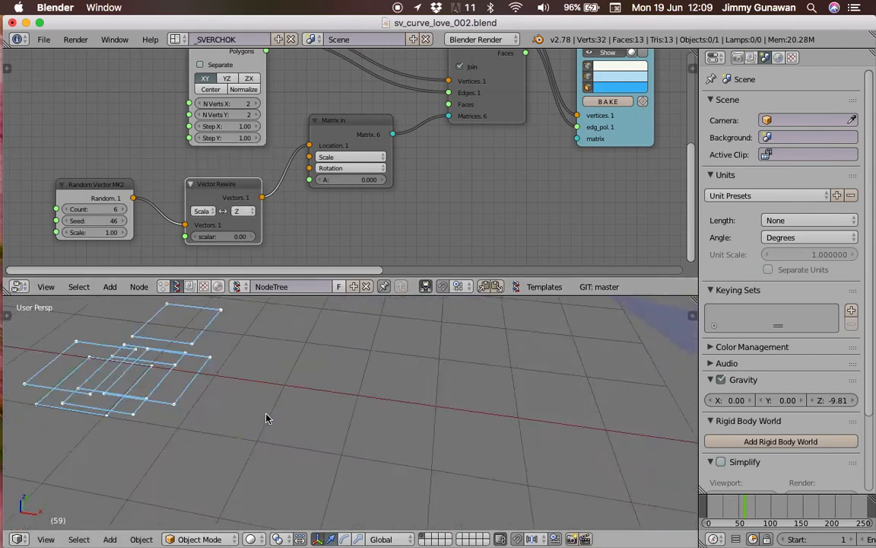
pyautogui.scroll(-1, 319, 206)
pyautogui.moveTo(319, 205); pyautogui.dragTo(334, 171, button='middle')
pyautogui.moveTo(207, 198); pyautogui.dragTo(207, 191, button='middle')
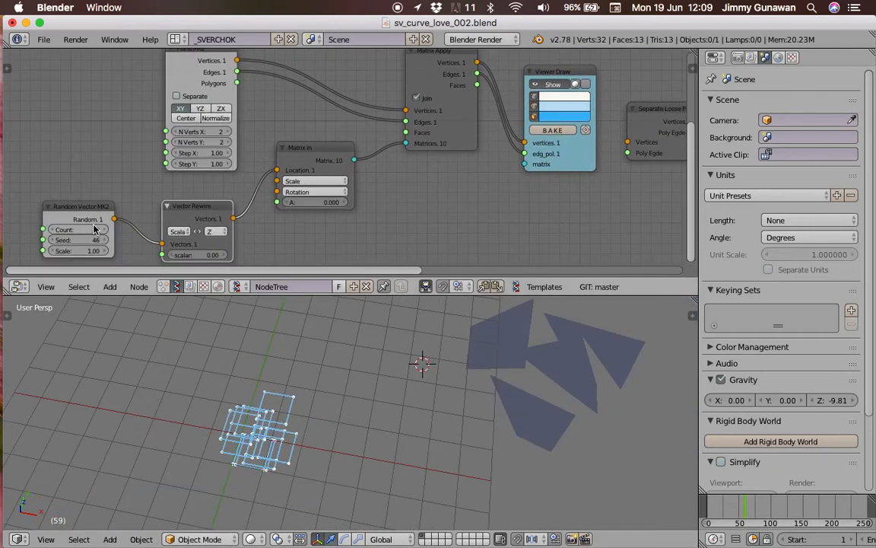
pyautogui.moveTo(101, 241); pyautogui.dragTo(107, 222, button='middle')
pyautogui.moveTo(86, 230); pyautogui.dragTo(74, 215)
# - Reposition the Plane MK2 node and save the blend file over the existing one
pyautogui.moveTo(201, 188); pyautogui.dragTo(196, 206, button='middle')
pyautogui.moveTo(197, 116); pyautogui.dragTo(194, 149, button='middle')
pyautogui.moveTo(186, 91)
pyautogui.mouseDown()
pyautogui.moveTo(177, 79)
pyautogui.moveTo(192, 105)
pyautogui.mouseUp()
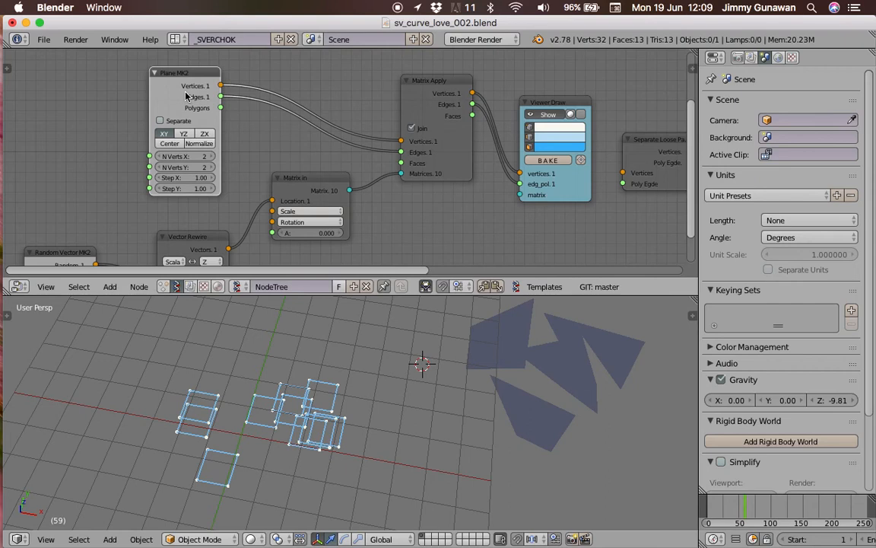
pyautogui.moveTo(280, 137); pyautogui.dragTo(269, 134, button='middle')
pyautogui.hotkey('ctrl', 's')
pyautogui.click(283, 143)
# - Reposition the Viewer Draw and Matrix Apply nodes and turn off Join in Matrix Apply
pyautogui.moveTo(334, 143); pyautogui.dragTo(299, 141, button='middle')
pyautogui.moveTo(373, 89); pyautogui.dragTo(343, 82)
pyautogui.moveTo(434, 89); pyautogui.dragTo(388, 101, button='middle')
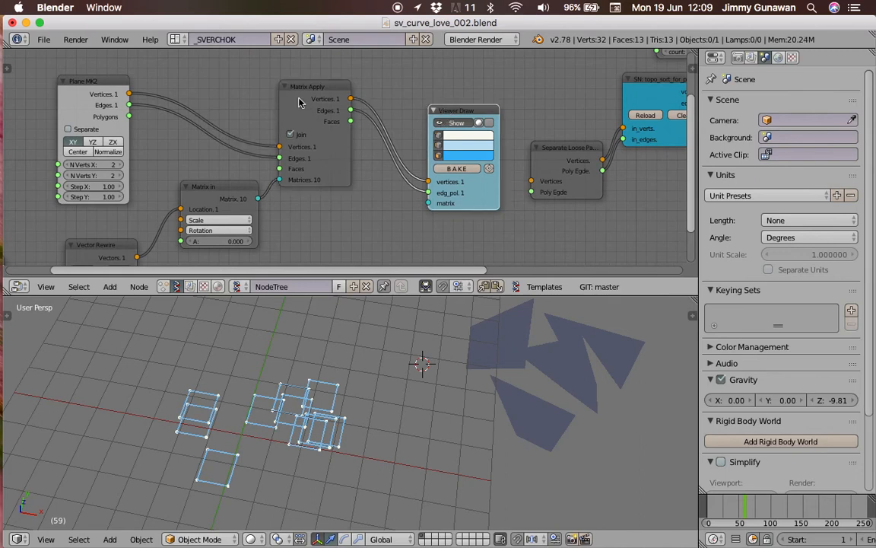
pyautogui.moveTo(308, 123); pyautogui.dragTo(329, 127)
pyautogui.scroll(3, 319, 138)
pyautogui.scroll(3, 343, 388)
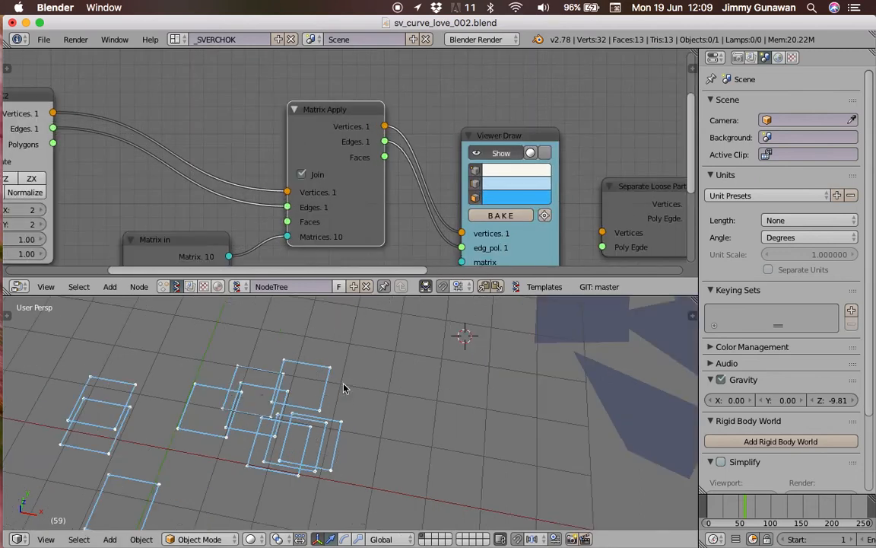
pyautogui.moveTo(264, 388); pyautogui.dragTo(287, 366, button='middle')
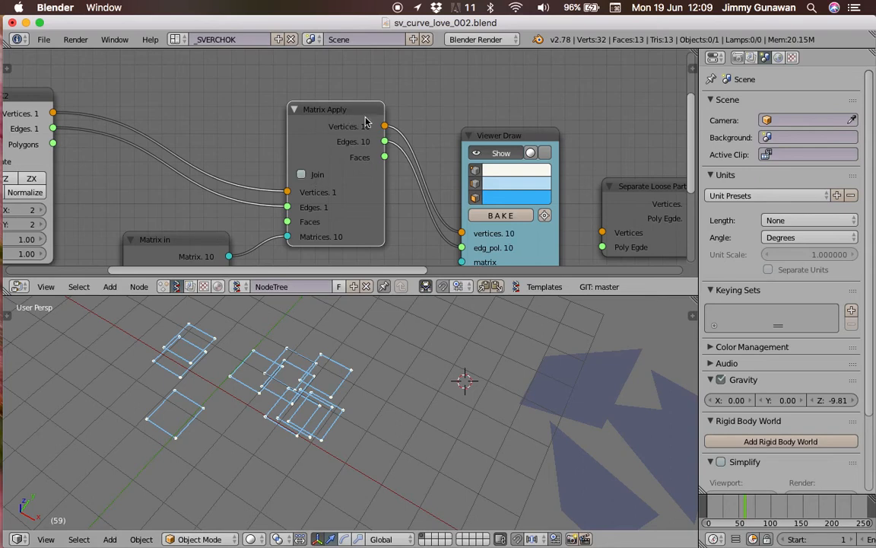
# - Delete the Viewer Draw and Separate Loose Parts nodes
pyautogui.moveTo(365, 122); pyautogui.dragTo(323, 121, button='middle')
pyautogui.press('x')
pyautogui.moveTo(486, 188)
pyautogui.mouseDown()
pyautogui.moveTo(403, 148)
pyautogui.moveTo(287, 134)
pyautogui.mouseUp()
pyautogui.press('x')
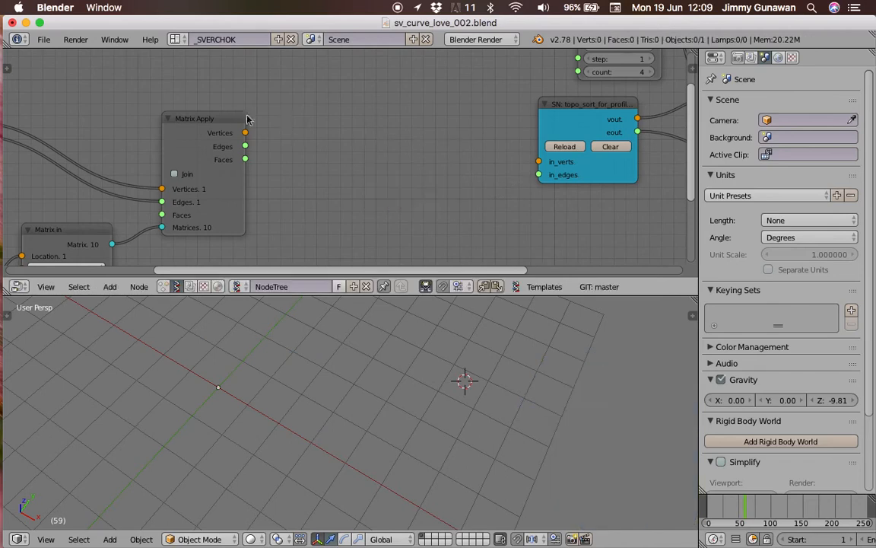
# - Move Matrix Apply and link its Vertices and Edges outputs to in_verts and in_edges of the topo_sort_for_profile node
pyautogui.moveTo(229, 119); pyautogui.dragTo(327, 120)
pyautogui.scroll(-1, 254, 137)
pyautogui.moveTo(368, 134); pyautogui.dragTo(254, 136, button='middle')
pyautogui.moveTo(200, 151); pyautogui.dragTo(221, 155)
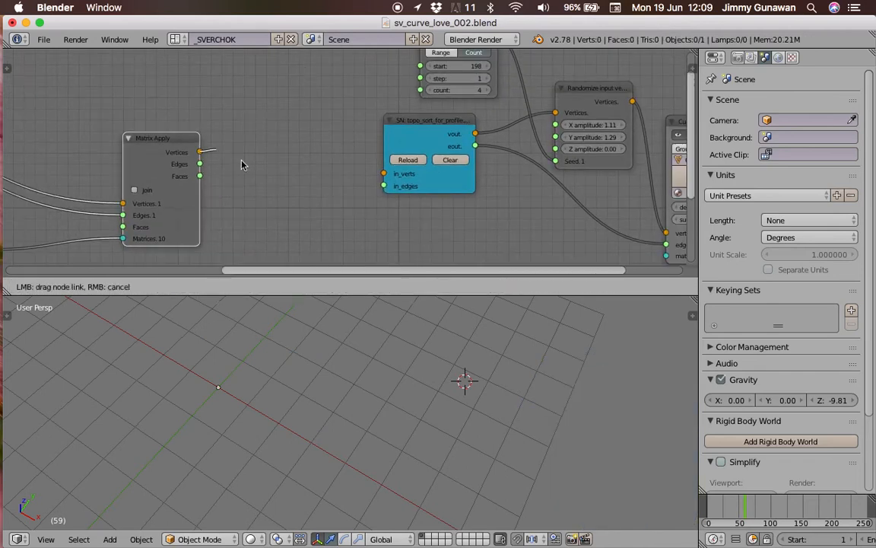
pyautogui.moveTo(382, 175); pyautogui.dragTo(383, 174)
pyautogui.moveTo(200, 163); pyautogui.dragTo(376, 198)
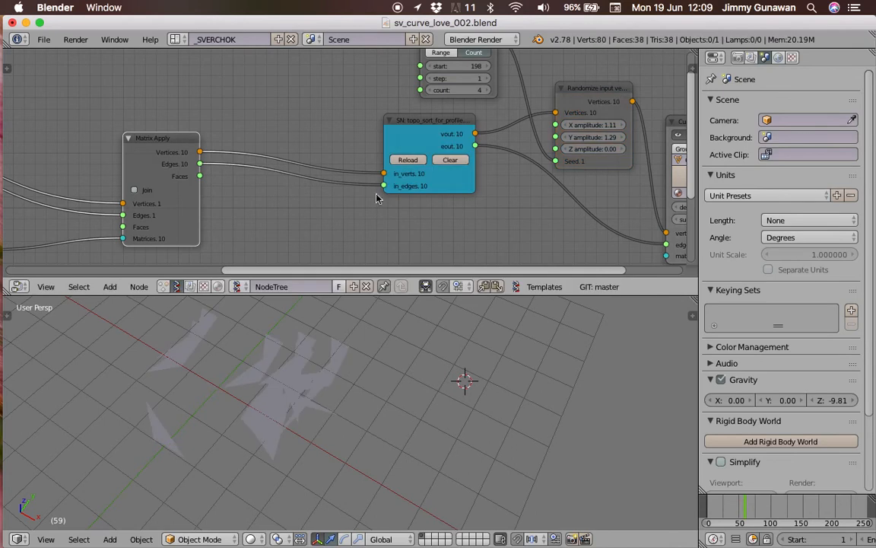
# - Select the generated Gamma curve object in the viewport and move Matrix Apply closer to the topo_sort_for_profile node
pyautogui.moveTo(347, 298); pyautogui.dragTo(364, 395, button='middle')
pyautogui.rightClick(357, 395)
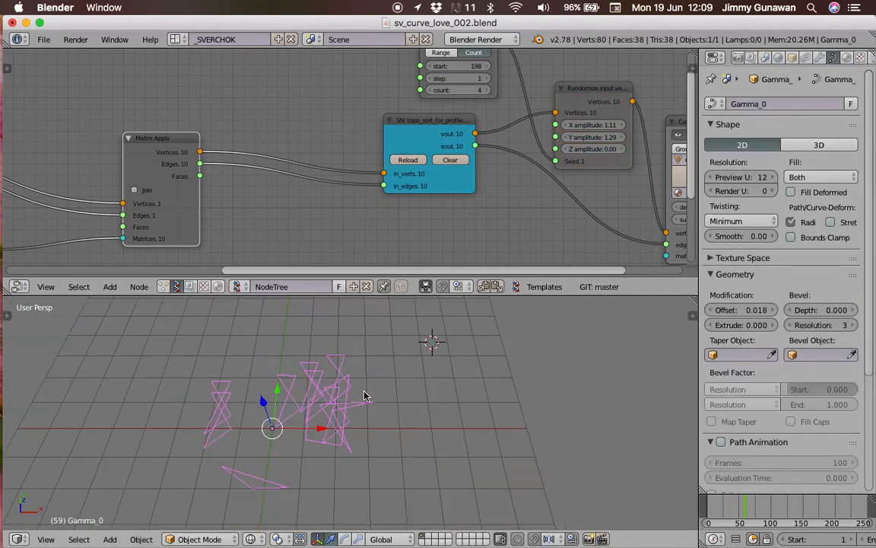
pyautogui.moveTo(365, 131); pyautogui.dragTo(245, 155, button='middle')
pyautogui.scroll(1, 245, 154)
pyautogui.moveTo(127, 131); pyautogui.dragTo(181, 125)
pyautogui.moveTo(352, 396); pyautogui.dragTo(356, 392, button='middle')
pyautogui.hscroll(-10, 362, 167)
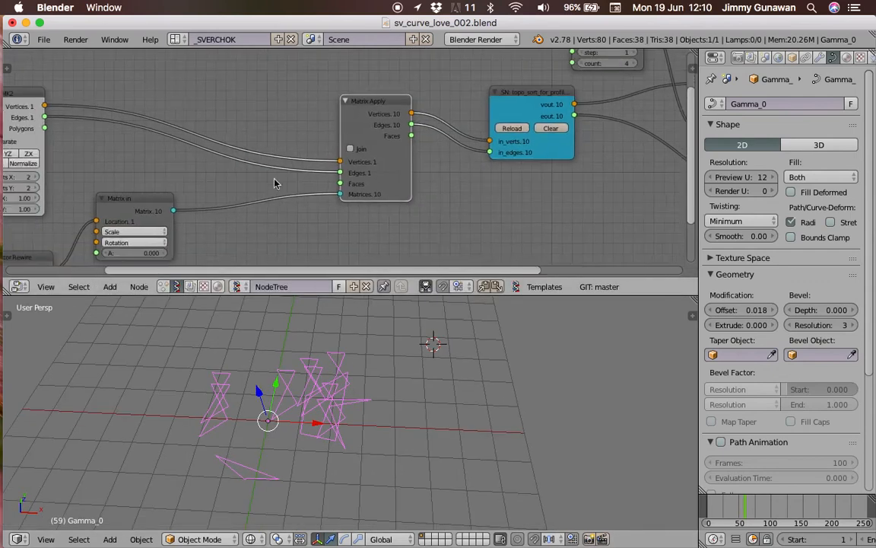
# - Set Plane MK2's Step X to 2.95 and Step Y to 3.19, and display the curve in solid shading
pyautogui.moveTo(152, 167); pyautogui.dragTo(143, 159, button='middle')
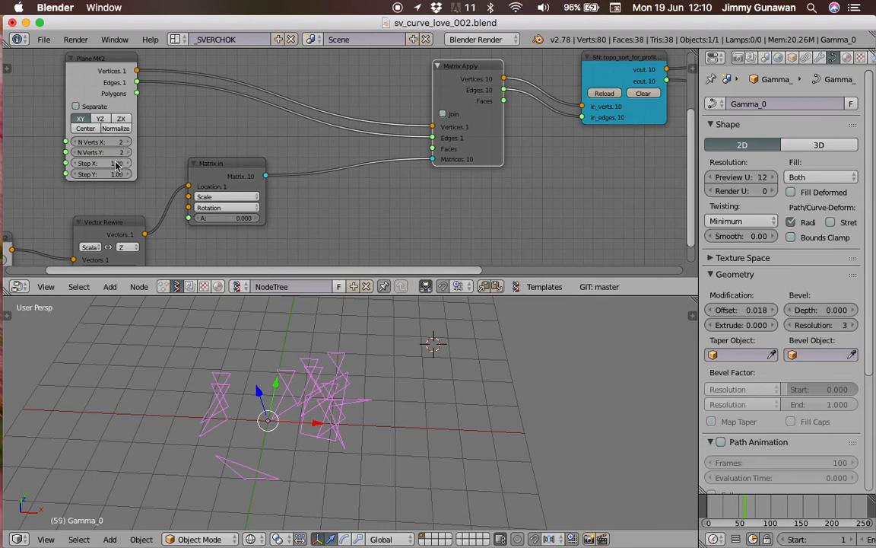
pyautogui.moveTo(106, 175); pyautogui.dragTo(384, 318)
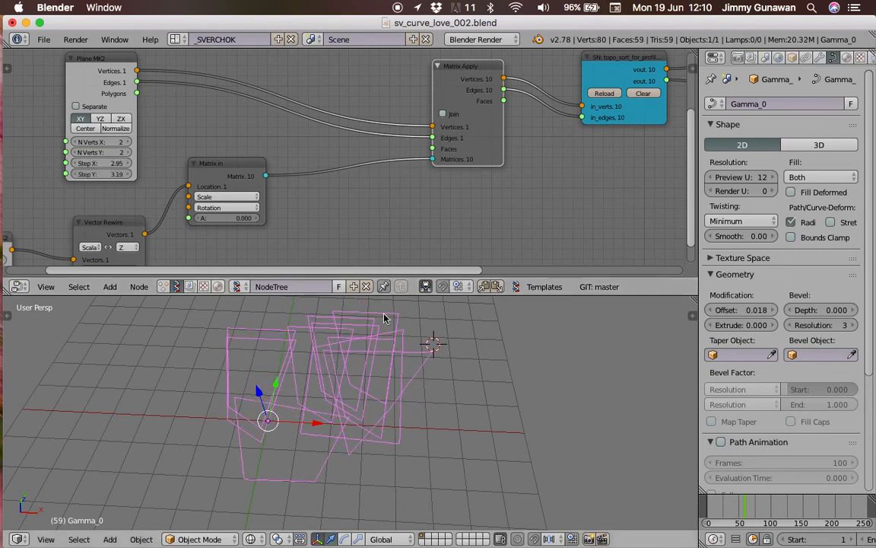
pyautogui.moveTo(385, 318); pyautogui.dragTo(431, 381, button='middle')
pyautogui.press('z')
pyautogui.press('z')
pyautogui.press('z')
# - Change the Random Vector MK2 seed and check the rearranged curve in wireframe and solid shading
pyautogui.moveTo(233, 187); pyautogui.dragTo(224, 185, button='middle')
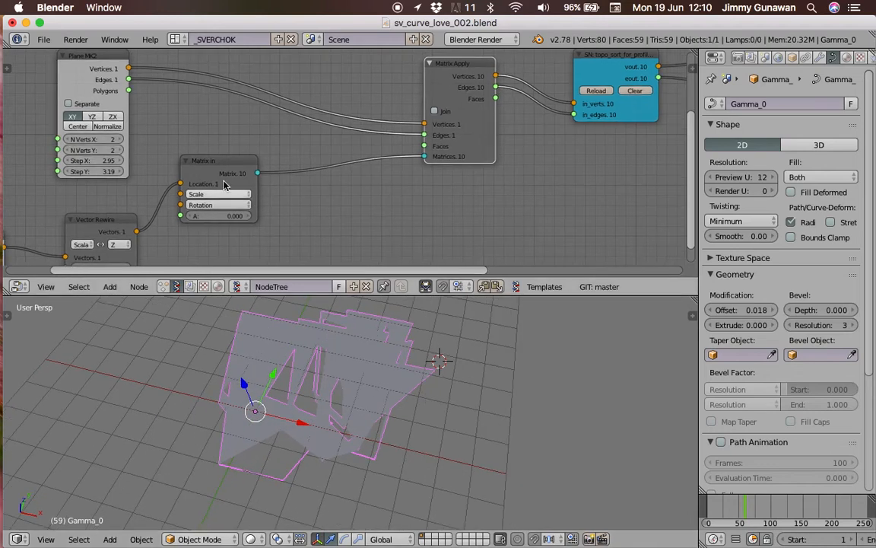
pyautogui.hscroll(-5, 77, 206)
pyautogui.scroll(-2, 77, 207)
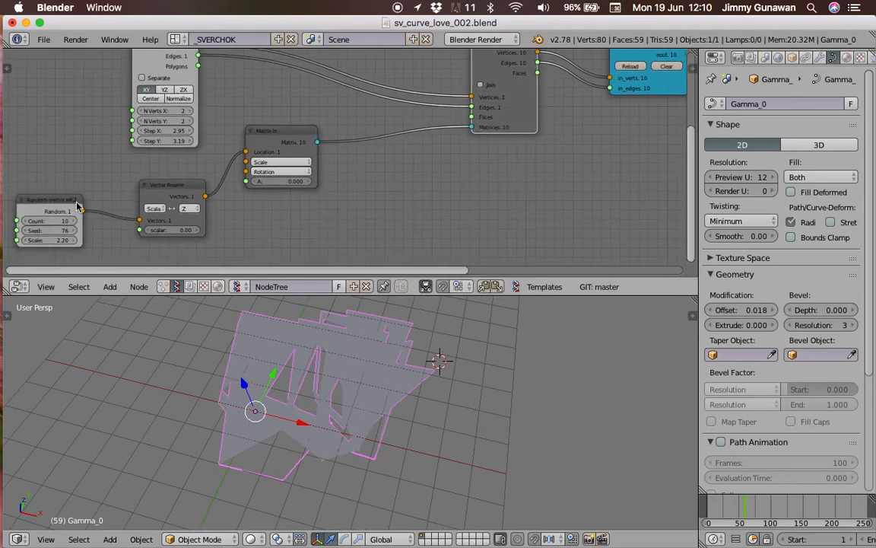
pyautogui.moveTo(45, 230); pyautogui.dragTo(99, 230)
pyautogui.moveTo(324, 364); pyautogui.dragTo(363, 359, button='middle')
pyautogui.press('z')
pyautogui.press('z')
pyautogui.moveTo(382, 407)
pyautogui.mouseDown(button='middle')
pyautogui.moveTo(472, 397)
pyautogui.moveTo(435, 380)
pyautogui.moveTo(394, 408)
pyautogui.moveTo(267, 390)
pyautogui.moveTo(342, 423)
pyautogui.moveTo(410, 426)
pyautogui.mouseUp(button='middle')
pyautogui.scroll(-3, 510, 168)
pyautogui.moveTo(510, 168); pyautogui.dragTo(55, 245, button='middle')
# - Set the Gamma curve's extrude to 0.843
pyautogui.scroll(3, 242, 210)
pyautogui.moveTo(297, 383); pyautogui.dragTo(252, 350, button='middle')
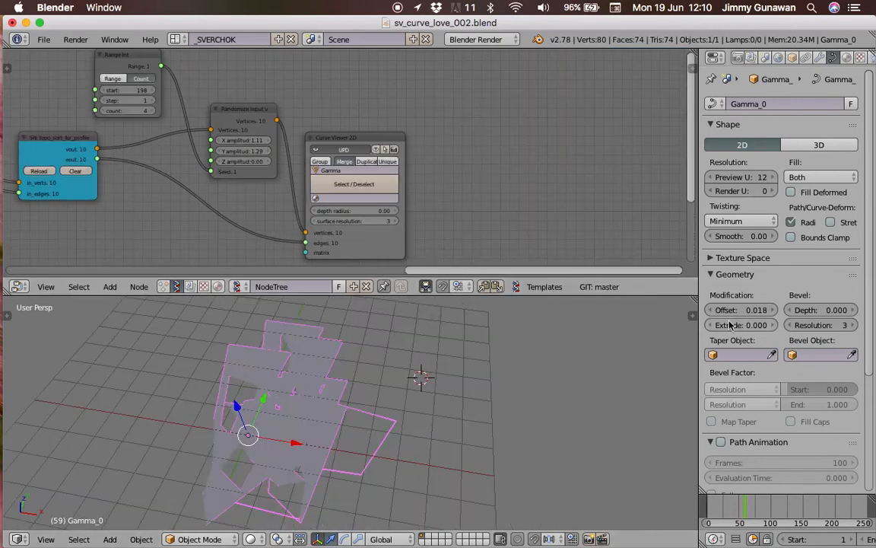
pyautogui.moveTo(731, 325); pyautogui.dragTo(742, 325)
pyautogui.moveTo(378, 449); pyautogui.dragTo(411, 411, button='middle')
# - Vary the Random Vector MK2 seed several times and inspect the extruded curve in wireframe and solid shading
pyautogui.moveTo(239, 212); pyautogui.dragTo(624, 177, button='middle')
pyautogui.moveTo(188, 180); pyautogui.dragTo(535, 87, button='middle')
pyautogui.moveTo(200, 210); pyautogui.dragTo(215, 226)
pyautogui.moveTo(266, 311); pyautogui.dragTo(278, 342, button='middle')
pyautogui.moveTo(185, 208); pyautogui.dragTo(195, 219)
pyautogui.moveTo(304, 396); pyautogui.dragTo(324, 427, button='middle')
pyautogui.press('z')
pyautogui.moveTo(384, 399)
pyautogui.mouseDown(button='middle')
pyautogui.moveTo(352, 434)
pyautogui.moveTo(356, 456)
pyautogui.moveTo(233, 287)
pyautogui.mouseUp(button='middle')
pyautogui.moveTo(191, 209); pyautogui.dragTo(213, 221)
pyautogui.moveTo(365, 426)
pyautogui.mouseDown(button='middle')
pyautogui.moveTo(433, 370)
pyautogui.moveTo(330, 411)
pyautogui.moveTo(391, 389)
pyautogui.mouseUp(button='middle')
pyautogui.press('z')
pyautogui.press('z')
pyautogui.press('z')
# - Set the Gamma curve's bevel depth to 0.089 and its bevel resolution to 1
pyautogui.moveTo(609, 175); pyautogui.dragTo(377, 198, button='middle')
pyautogui.moveTo(483, 195); pyautogui.dragTo(346, 235, button='middle')
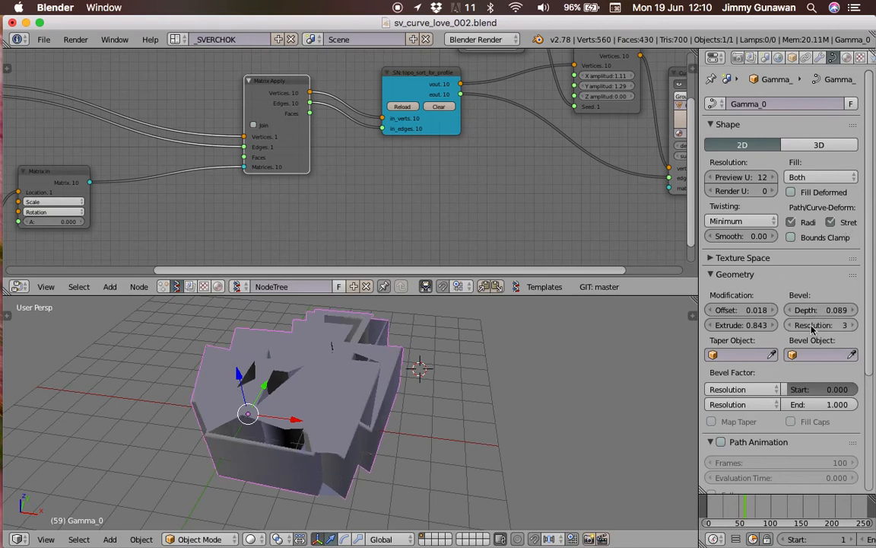
pyautogui.moveTo(532, 353); pyautogui.dragTo(635, 343, button='middle')
pyautogui.moveTo(526, 219); pyautogui.dragTo(402, 226, button='middle')
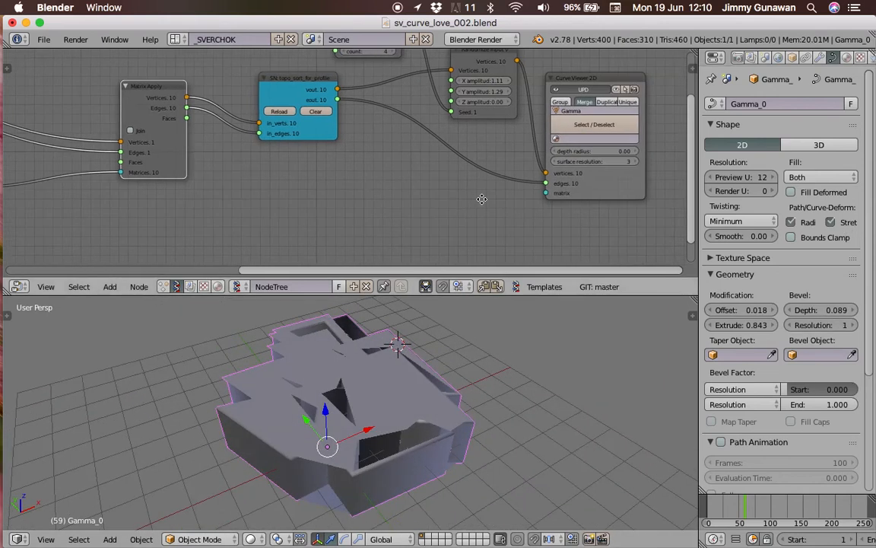
# - Set the Curve Viewer 2D surface resolution to 0 and check the curve in wireframe and solid shading
pyautogui.moveTo(522, 193); pyautogui.dragTo(339, 199, button='middle')
pyautogui.scroll(3, 340, 200)
pyautogui.click(437, 176)
pyautogui.moveTo(437, 176); pyautogui.dragTo(410, 177)
pyautogui.moveTo(435, 356)
pyautogui.mouseDown(button='middle')
pyautogui.moveTo(375, 380)
pyautogui.moveTo(376, 399)
pyautogui.mouseUp(button='middle')
pyautogui.press('z')
pyautogui.press('z')
pyautogui.press('z')
pyautogui.press('z')
pyautogui.scroll(-1, 352, 158)
# - Delete the Plane MK2 node that feeds Matrix Apply
pyautogui.moveTo(212, 150); pyautogui.dragTo(473, 161, button='middle')
pyautogui.scroll(-2, 301, 125)
pyautogui.moveTo(301, 125); pyautogui.dragTo(423, 114, button='middle')
pyautogui.moveTo(73, 114)
pyautogui.mouseDown(button='middle')
pyautogui.moveTo(185, 104)
pyautogui.moveTo(237, 145)
pyautogui.mouseUp(button='middle')
pyautogui.moveTo(166, 111); pyautogui.dragTo(288, 82)
pyautogui.moveTo(296, 101); pyautogui.dragTo(295, 114, button='middle')
pyautogui.press('x')
# - Add a Circle node before Matrix Apply and link its Vertices and Edges outputs to the matching Matrix Apply inputs
pyautogui.press('space')
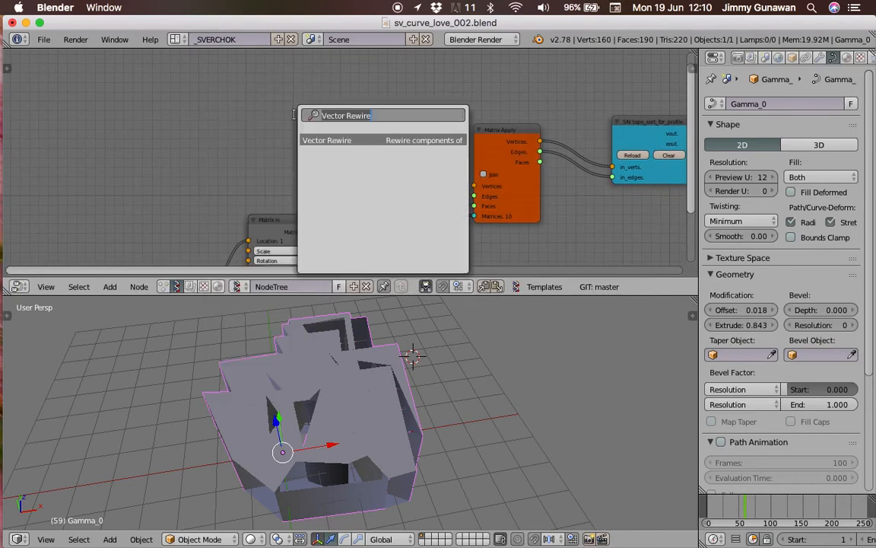
pyautogui.press('Return')
pyautogui.click(324, 119)
pyautogui.moveTo(360, 133); pyautogui.dragTo(473, 186)
pyautogui.moveTo(361, 153); pyautogui.dragTo(417, 177)
pyautogui.moveTo(465, 202)
pyautogui.mouseDown()
pyautogui.moveTo(377, 149)
pyautogui.moveTo(474, 196)
pyautogui.mouseUp()
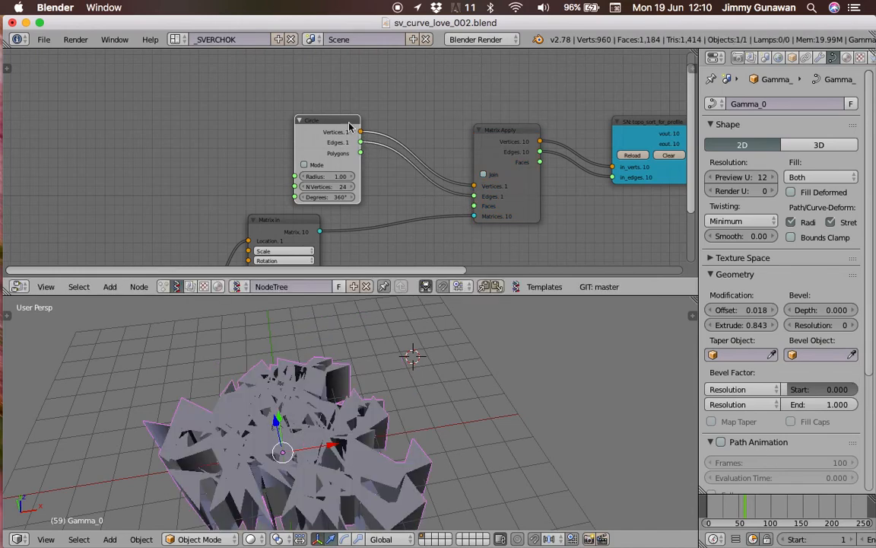
pyautogui.moveTo(344, 121); pyautogui.dragTo(387, 109)
pyautogui.scroll(-3, 403, 381)
pyautogui.moveTo(399, 413); pyautogui.dragTo(374, 411, button='middle')
pyautogui.scroll(3, 373, 412)
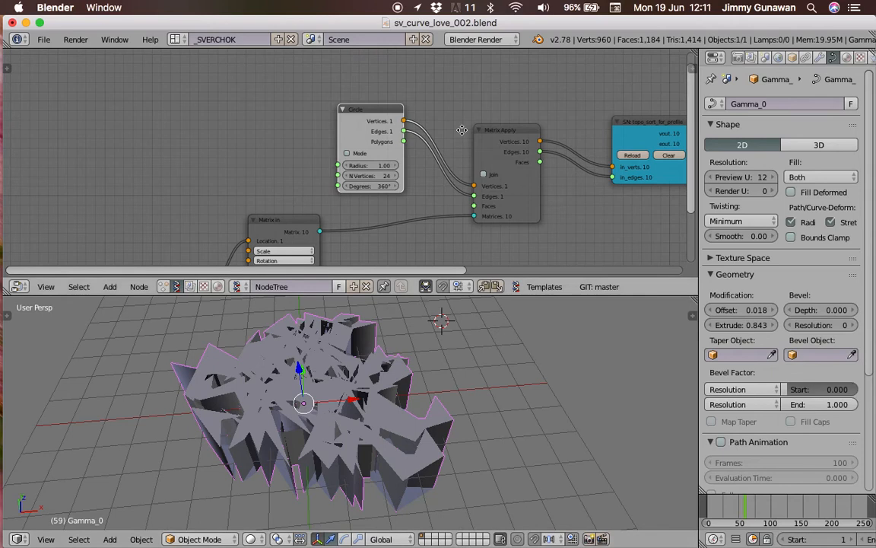
# - Bypass topo_sort_for_profile by linking Matrix Apply's Vertices to Randomize input vertices and its Edges to Curve Viewer 2D, moving the sort node aside
pyautogui.moveTo(462, 130); pyautogui.dragTo(276, 143, button='middle')
pyautogui.moveTo(418, 145); pyautogui.dragTo(323, 135, button='middle')
pyautogui.scroll(2, 363, 128)
pyautogui.moveTo(362, 124); pyautogui.dragTo(550, 97)
pyautogui.moveTo(355, 171); pyautogui.dragTo(349, 203)
pyautogui.moveTo(240, 152); pyautogui.dragTo(524, 198)
pyautogui.moveTo(614, 227); pyautogui.dragTo(652, 243)
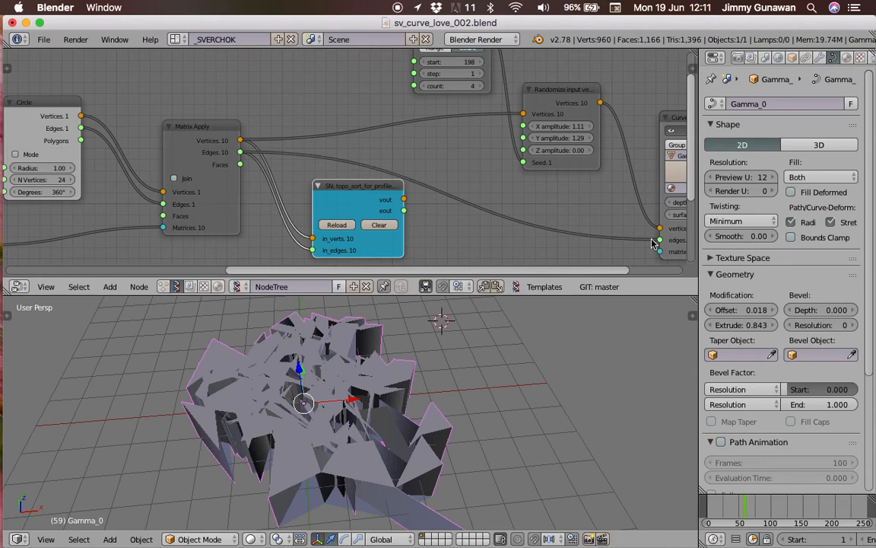
pyautogui.moveTo(372, 193); pyautogui.dragTo(366, 208)
# - Toggle Join in Matrix Apply on and back off to compare the resulting curves
pyautogui.moveTo(307, 180); pyautogui.dragTo(332, 166, button='middle')
pyautogui.scroll(-1, 238, 176)
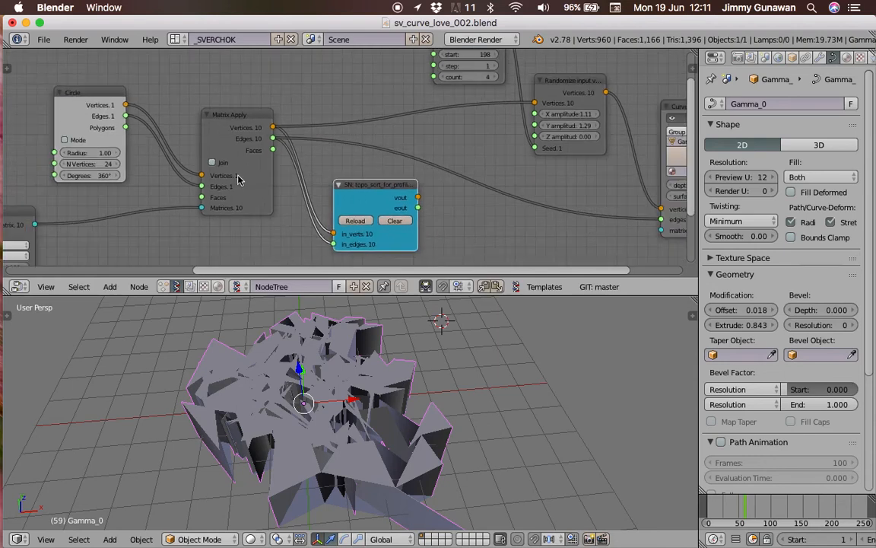
pyautogui.click(212, 162)
pyautogui.click(224, 165)
pyautogui.click(223, 165)
pyautogui.click(224, 165)
# - Reposition the Randomize input vertices node and set its X and Y amplitudes to 0
pyautogui.moveTo(459, 179); pyautogui.dragTo(402, 198, button='middle')
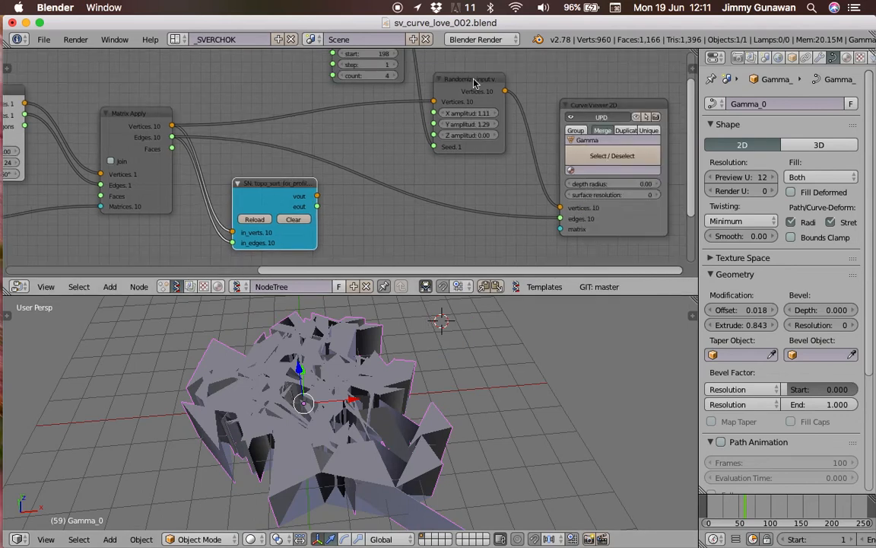
pyautogui.moveTo(474, 82); pyautogui.dragTo(457, 86)
pyautogui.moveTo(384, 112); pyautogui.dragTo(386, 124, button='middle')
pyautogui.moveTo(446, 128)
pyautogui.mouseDown()
pyautogui.moveTo(502, 129)
pyautogui.moveTo(401, 129)
pyautogui.moveTo(459, 135)
pyautogui.mouseUp()
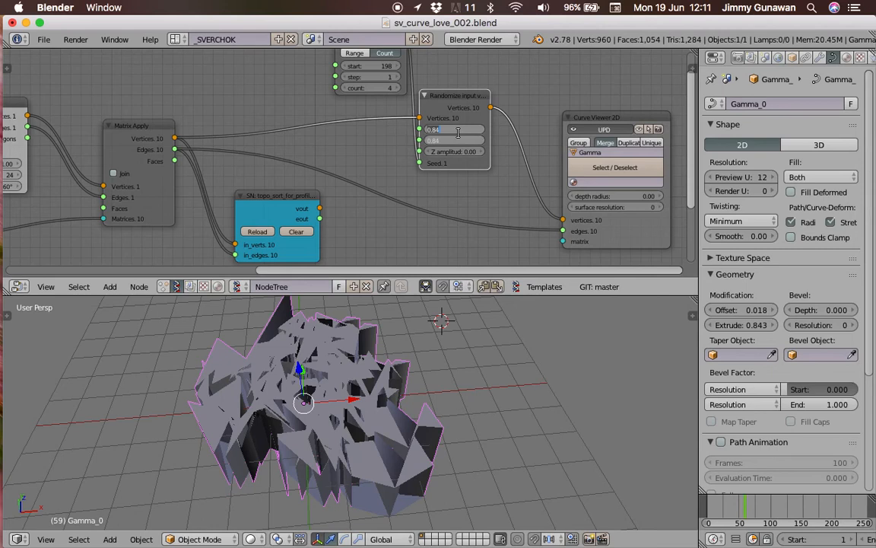
pyautogui.write('0')
pyautogui.press('Return')
pyautogui.moveTo(445, 327); pyautogui.dragTo(405, 403, button='middle')
# - Adjust the Circle node to radius 1.21 with 24 vertices and move it farther from Matrix Apply
pyautogui.moveTo(146, 152); pyautogui.dragTo(280, 143, button='middle')
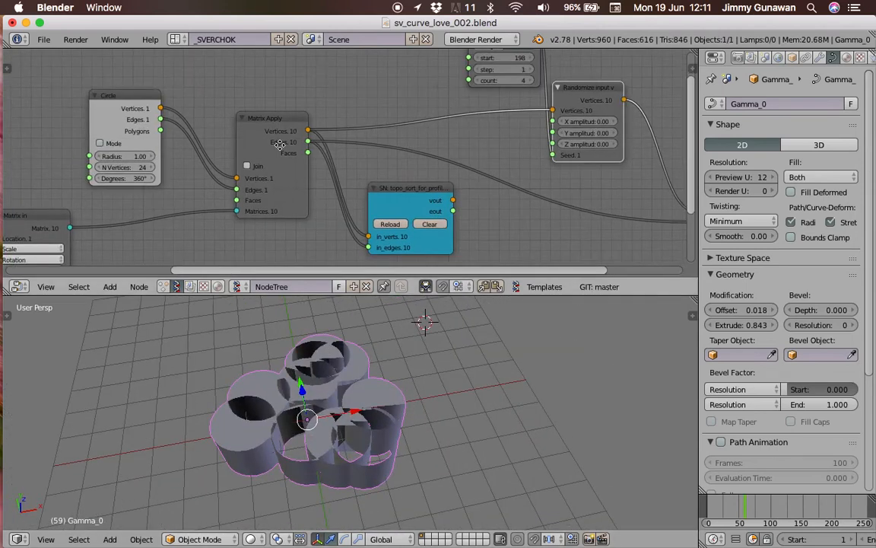
pyautogui.moveTo(130, 168); pyautogui.dragTo(321, 131, button='middle')
pyautogui.moveTo(314, 120)
pyautogui.mouseDown()
pyautogui.moveTo(396, 118)
pyautogui.moveTo(302, 118)
pyautogui.mouseUp()
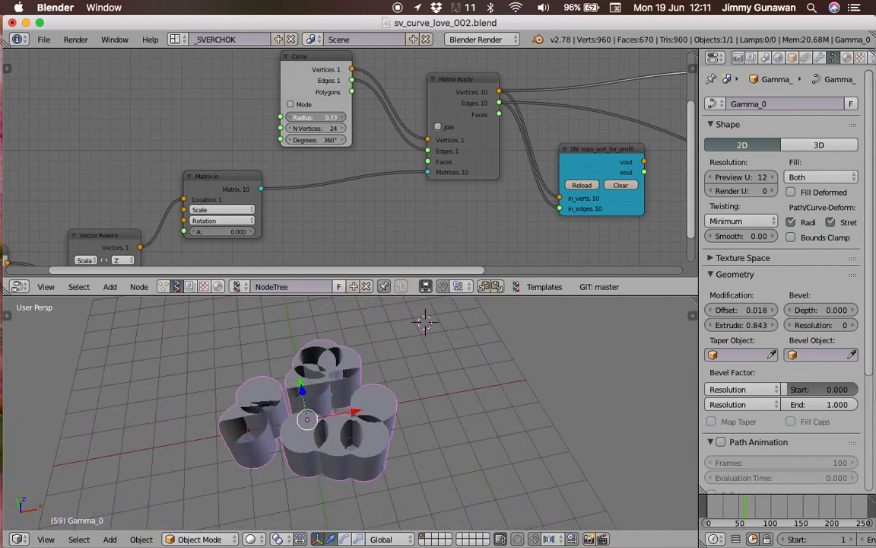
pyautogui.moveTo(456, 403); pyautogui.dragTo(436, 402, button='middle')
pyautogui.moveTo(460, 376); pyautogui.dragTo(498, 396, button='middle')
pyautogui.moveTo(397, 408); pyautogui.dragTo(499, 381, button='middle')
pyautogui.scroll(2, 329, 156)
pyautogui.moveTo(329, 129)
pyautogui.mouseDown()
pyautogui.moveTo(297, 130)
pyautogui.moveTo(327, 129)
pyautogui.mouseUp()
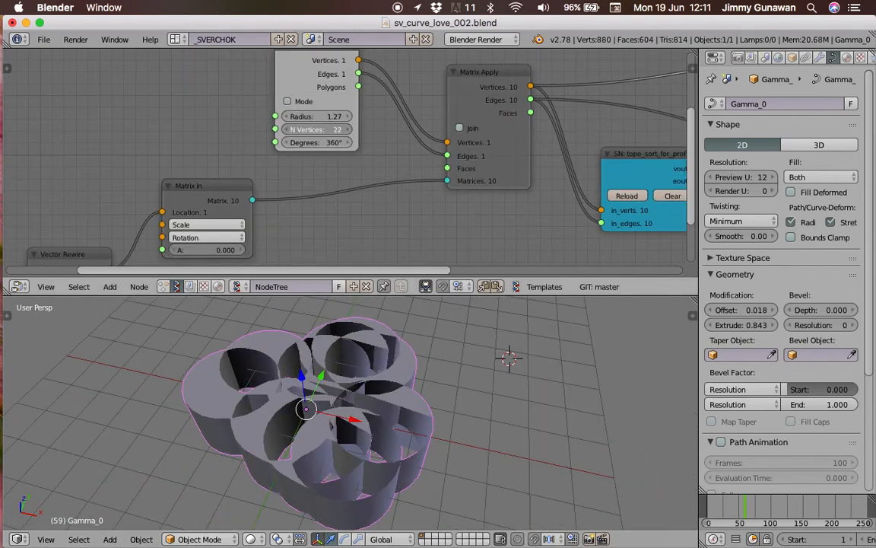
pyautogui.moveTo(292, 80); pyautogui.dragTo(272, 78)
pyautogui.moveTo(293, 118)
pyautogui.mouseDown()
pyautogui.moveTo(320, 118)
pyautogui.moveTo(282, 117)
pyautogui.moveTo(298, 118)
pyautogui.mouseUp()
# - Add a Random Num Gen node beside Circle, switch it to Float and link its Value to the Circle's Radius
pyautogui.moveTo(214, 102); pyautogui.dragTo(272, 116, button='middle')
pyautogui.hotkey('alt', 'space')
pyautogui.write('random n')
pyautogui.press('Return')
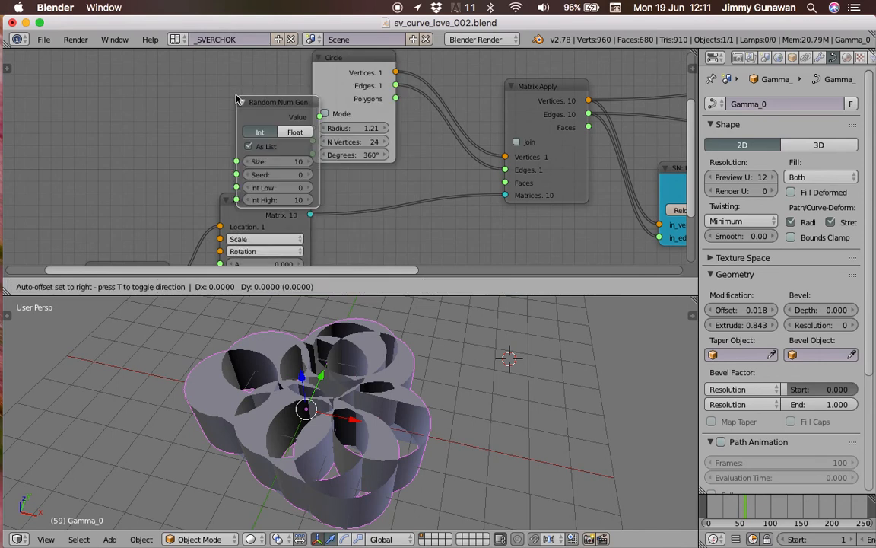
pyautogui.click(245, 101)
pyautogui.moveTo(243, 79)
pyautogui.mouseDown()
pyautogui.moveTo(193, 79)
pyautogui.moveTo(254, 92)
pyautogui.mouseUp()
pyautogui.moveTo(303, 130); pyautogui.dragTo(313, 128)
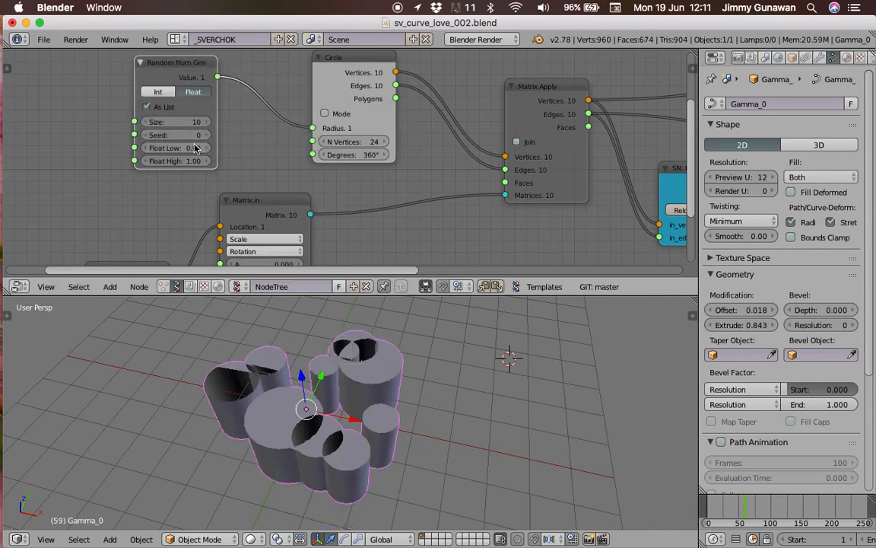
# - Set Random Num Gen's Float Low to 0.42 and Float High to 1.69 to vary the circle sizes
pyautogui.moveTo(178, 147); pyautogui.dragTo(221, 160)
pyautogui.moveTo(578, 215); pyautogui.dragTo(3, 256, button='middle')
pyautogui.moveTo(333, 205); pyautogui.dragTo(324, 204, button='middle')
pyautogui.moveTo(383, 116); pyautogui.dragTo(386, 96)
pyautogui.moveTo(331, 423); pyautogui.dragTo(350, 428, button='middle')
# - Try X amplitude 0.27 and Y amplitude 0.42 in Randomize input vertices and reset both to 0
pyautogui.moveTo(223, 143); pyautogui.dragTo(285, 146, button='middle')
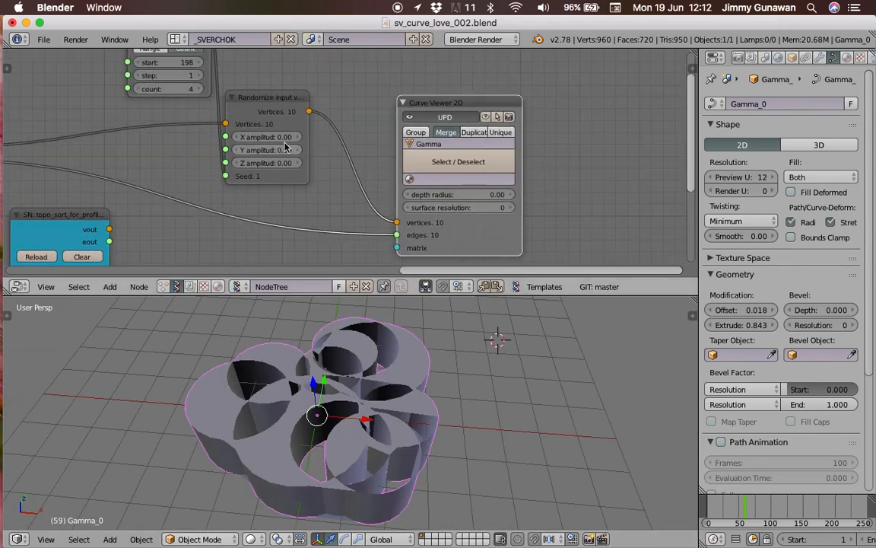
pyautogui.moveTo(271, 137); pyautogui.dragTo(305, 149)
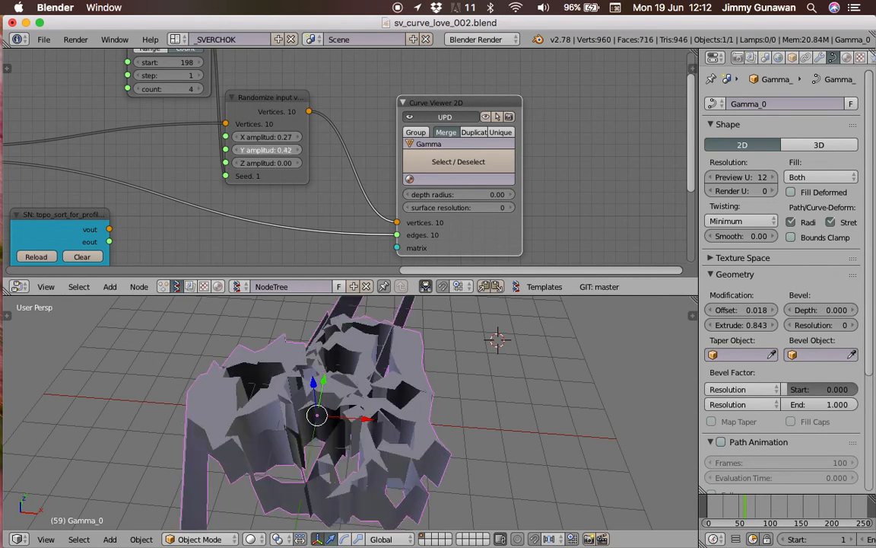
pyautogui.write('0')
pyautogui.press('Return')
# - Spread out the Range Int, Randomize input vertices and Curve Viewer 2D nodes into a clearer layout
pyautogui.moveTo(258, 117); pyautogui.dragTo(269, 113)
pyautogui.moveTo(203, 70); pyautogui.dragTo(257, 117, button='middle')
pyautogui.moveTo(227, 75); pyautogui.dragTo(164, 79)
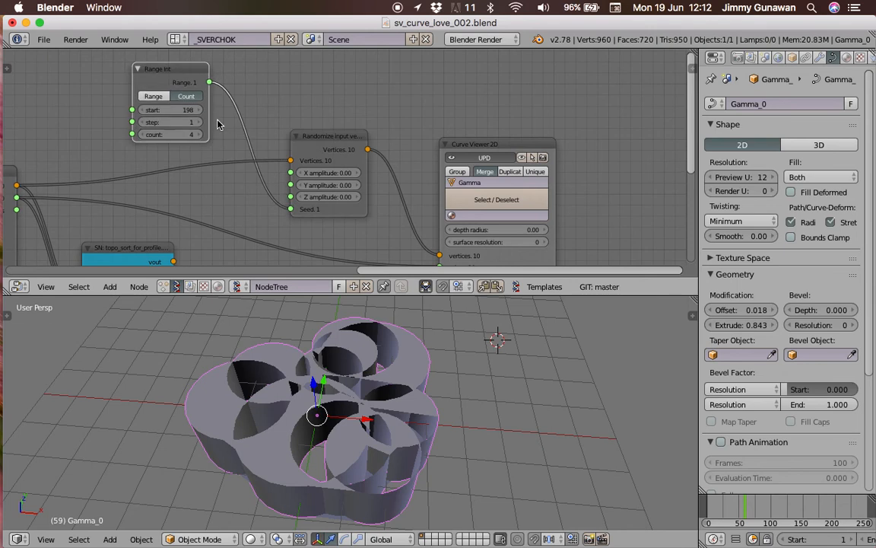
pyautogui.moveTo(195, 112); pyautogui.dragTo(297, 106, button='middle')
pyautogui.scroll(-2, 298, 106)
pyautogui.moveTo(425, 136); pyautogui.dragTo(398, 115)
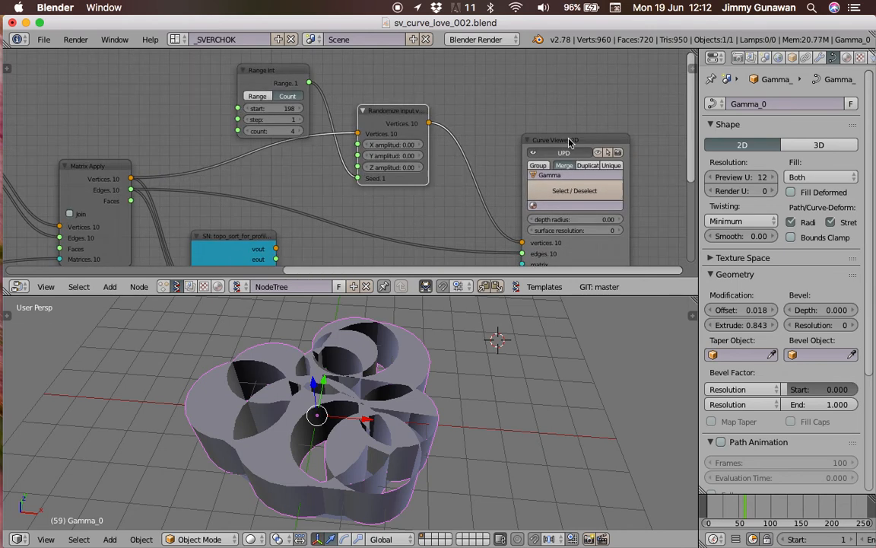
pyautogui.moveTo(563, 140); pyautogui.dragTo(556, 120)
pyautogui.moveTo(377, 143); pyautogui.dragTo(393, 137, button='middle')
pyautogui.moveTo(402, 115); pyautogui.dragTo(395, 101)
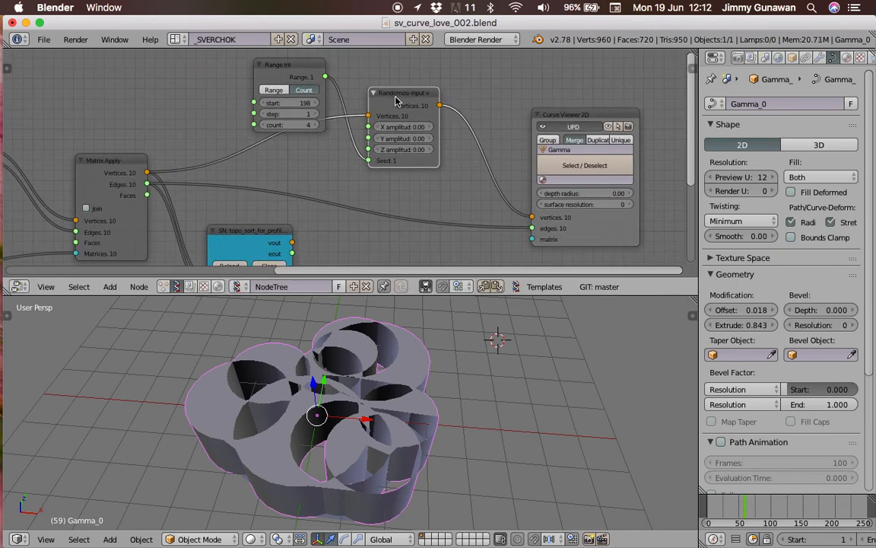
# - Enter 0 for the X, Y and Z amplitudes of Randomize input vertices together
pyautogui.moveTo(300, 133); pyautogui.dragTo(306, 129, button='middle')
pyautogui.moveTo(416, 124); pyautogui.dragTo(428, 144)
pyautogui.write('0')
pyautogui.press('Return')
pyautogui.scroll(-1, 227, 135)
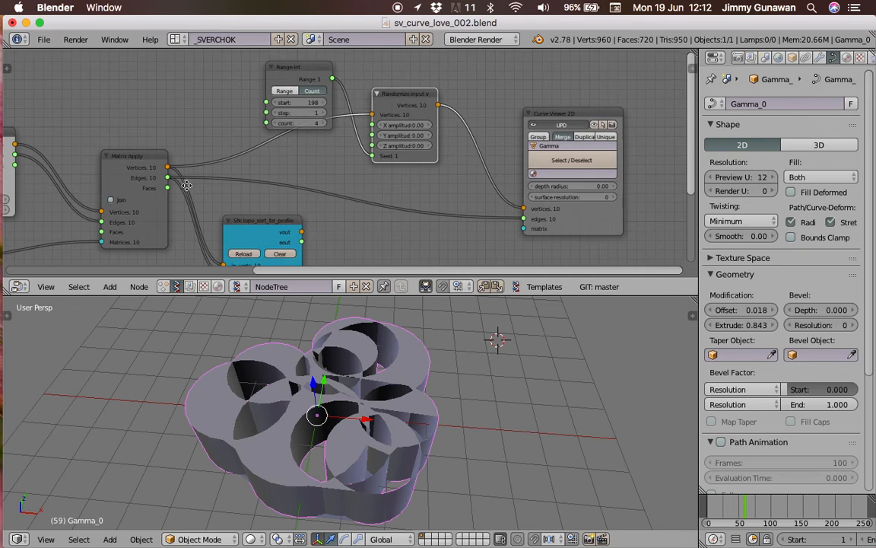
# - Deselect the generated curve and shift the Matrix Apply and Curve Viewer 2D nodes into tidier positions
pyautogui.moveTo(227, 136); pyautogui.dragTo(238, 127, button='middle')
pyautogui.moveTo(313, 324); pyautogui.dragTo(372, 394, button='middle')
pyautogui.press('a')
pyautogui.moveTo(174, 167); pyautogui.dragTo(322, 151, button='middle')
pyautogui.moveTo(291, 133); pyautogui.dragTo(280, 110)
pyautogui.click(411, 198)
pyautogui.moveTo(410, 194); pyautogui.dragTo(228, 212, button='middle')
pyautogui.scroll(2, 407, 188)
pyautogui.moveTo(571, 97); pyautogui.dragTo(554, 104)
pyautogui.scroll(-1, 555, 106)
pyautogui.moveTo(154, 185); pyautogui.dragTo(460, 127, button='middle')
pyautogui.scroll(2, 413, 111)
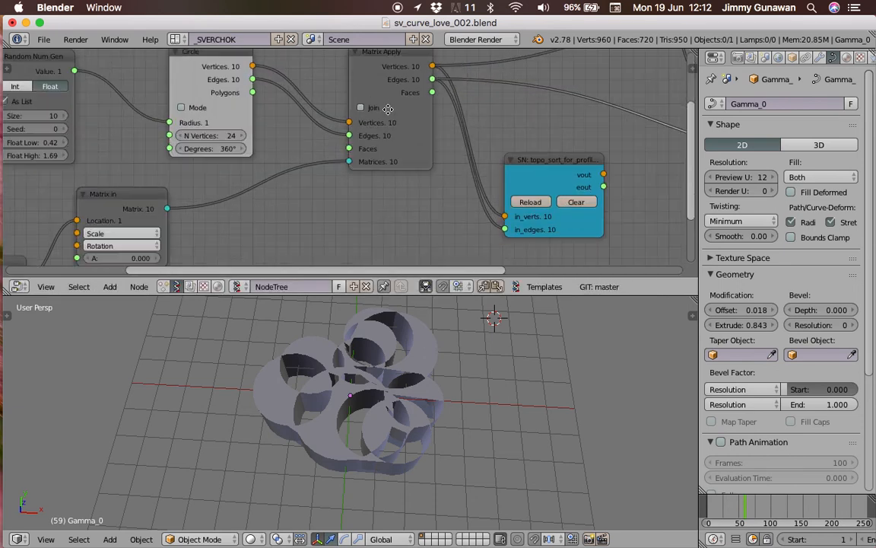
# - Space out the Circle and Matrix Apply nodes and make the node editor area taller
pyautogui.moveTo(322, 95); pyautogui.dragTo(352, 112, button='middle')
pyautogui.moveTo(409, 75); pyautogui.dragTo(397, 82)
pyautogui.moveTo(265, 82); pyautogui.dragTo(286, 69)
pyautogui.moveTo(441, 143); pyautogui.dragTo(470, 168, button='middle')
pyautogui.scroll(1, 365, 94)
pyautogui.moveTo(496, 295); pyautogui.dragTo(495, 342)
pyautogui.scroll(-2, 396, 194)
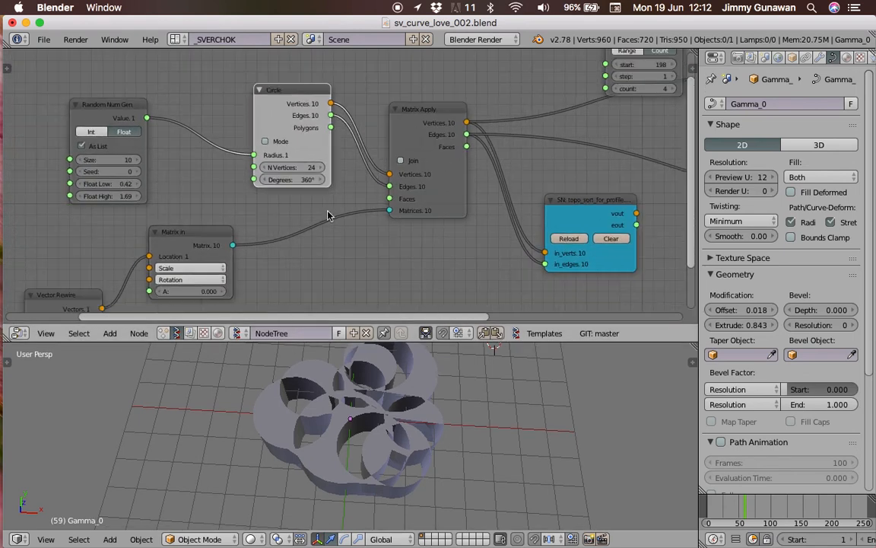
# - Align the Matrix in, Vector Rewire and Random Vector MK2 nodes in a row below Circle
pyautogui.moveTo(209, 236); pyautogui.dragTo(298, 221)
pyautogui.moveTo(131, 293); pyautogui.dragTo(166, 228, button='middle')
pyautogui.moveTo(114, 235); pyautogui.dragTo(205, 188)
pyautogui.moveTo(76, 263); pyautogui.dragTo(183, 254, button='middle')
pyautogui.moveTo(75, 242); pyautogui.dragTo(190, 185)
pyautogui.moveTo(252, 171); pyautogui.dragTo(219, 202, button='middle')
pyautogui.moveTo(148, 217); pyautogui.dragTo(114, 219)
# - Add an Int node and place it before Random Vector MK2 and Random Num Gen
pyautogui.moveTo(71, 149); pyautogui.dragTo(154, 144, button='middle')
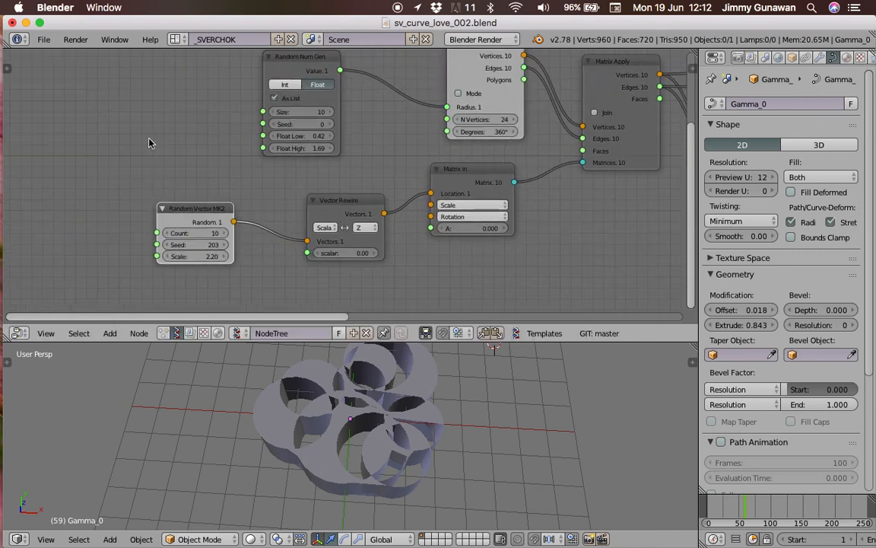
pyautogui.hotkey('alt', 'space')
pyautogui.write('int')
pyautogui.press('Down')
pyautogui.press('Down')
pyautogui.press('Down')
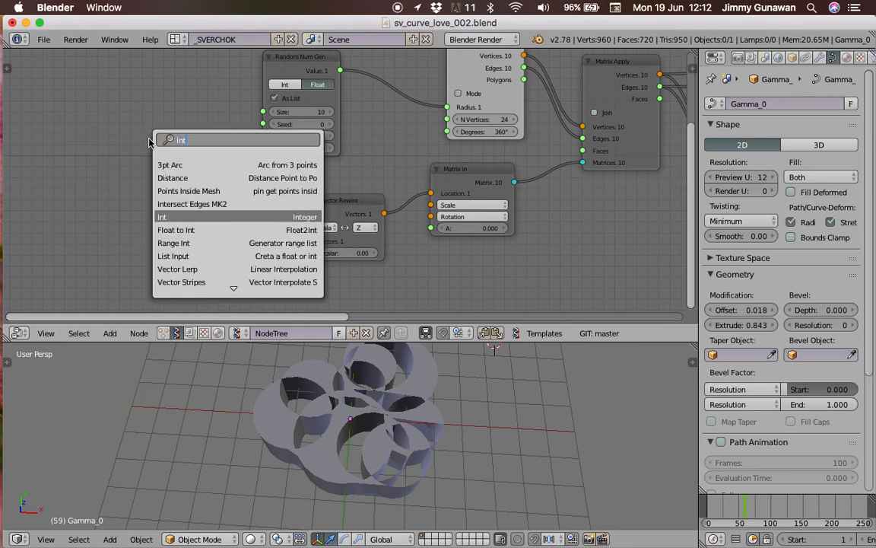
pyautogui.press('Return')
pyautogui.click(125, 167)
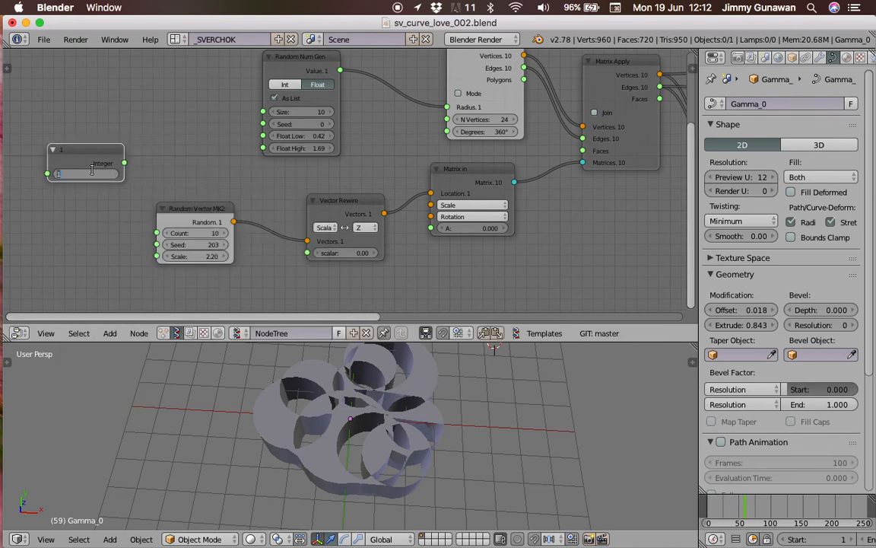
# - Link the Int node, set to 33, to Random Vector MK2's Count and Random Num Gen's Size, and set the latter's seed to 87
pyautogui.moveTo(124, 162)
pyautogui.mouseDown()
pyautogui.moveTo(232, 107)
pyautogui.moveTo(262, 112)
pyautogui.moveTo(123, 172)
pyautogui.mouseUp()
pyautogui.moveTo(152, 230); pyautogui.dragTo(156, 233)
pyautogui.moveTo(156, 232); pyautogui.dragTo(120, 211, button='middle')
pyautogui.moveTo(59, 194); pyautogui.dragTo(254, 150)
# - Select the generated curve, examine its structure in wireframe and return to solid shading
pyautogui.moveTo(457, 380)
pyautogui.mouseDown(button='middle')
pyautogui.moveTo(489, 398)
pyautogui.moveTo(448, 448)
pyautogui.moveTo(425, 415)
pyautogui.mouseUp(button='middle')
pyautogui.scroll(4, 489, 398)
pyautogui.rightClick(424, 415)
pyautogui.press('z')
pyautogui.scroll(-5, 423, 411)
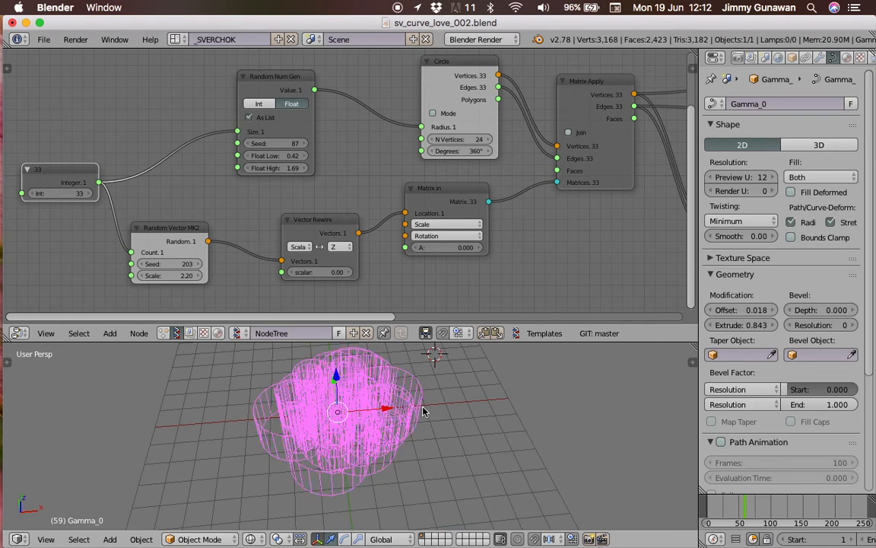
pyautogui.press('z')
# - Duplicate the generated curve and place the copy beside the original
pyautogui.hotkey('shift', 'd')
pyautogui.click(549, 432)
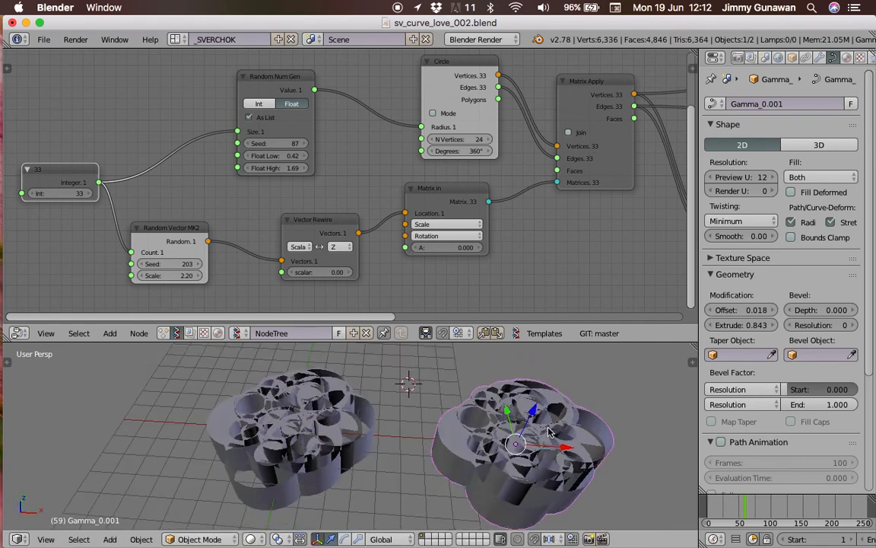
pyautogui.keyDown('shift'); pyautogui.moveTo(550, 432); pyautogui.dragTo(508, 425, button='middle'); pyautogui.keyUp('shift')
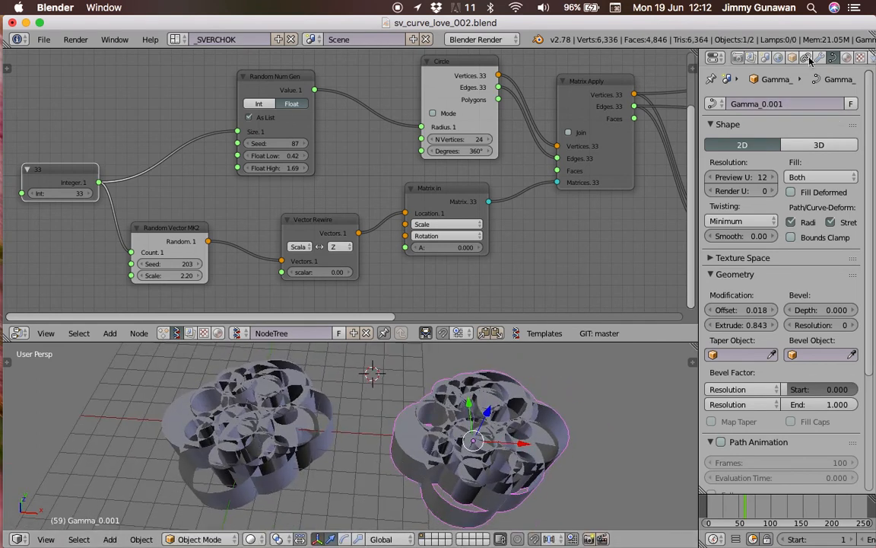
# - Examine the modifiers available for the duplicated curve and enlarge the 3D viewport
pyautogui.click(819, 57)
pyautogui.click(793, 103)
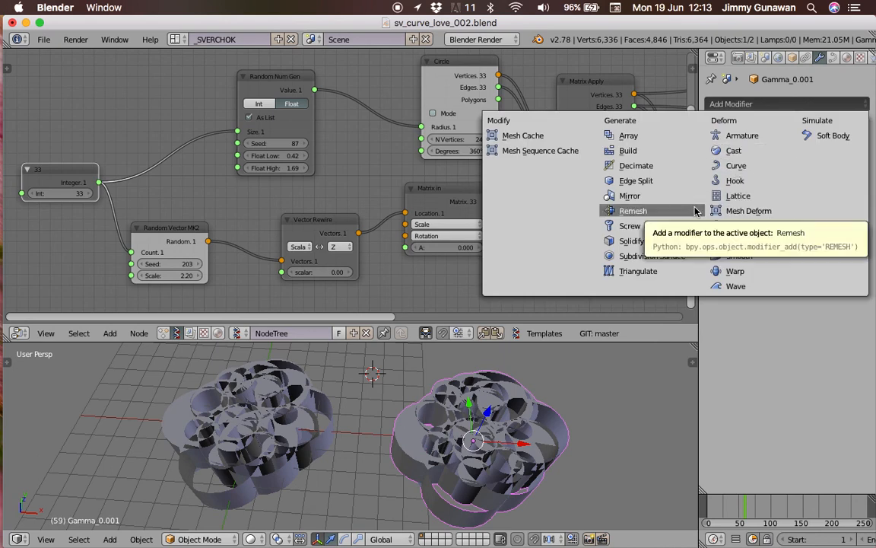
pyautogui.moveTo(632, 343); pyautogui.dragTo(623, 283)
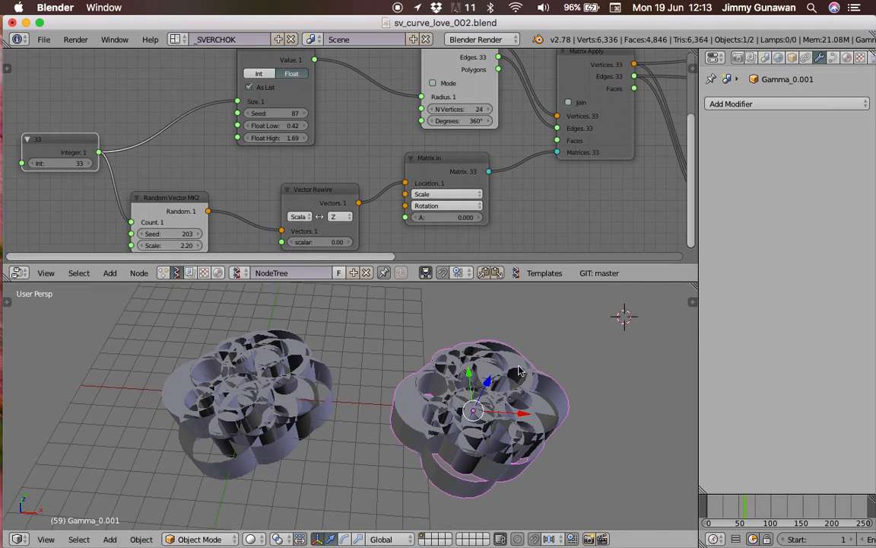
pyautogui.moveTo(563, 320); pyautogui.dragTo(523, 348, button='middle')
pyautogui.moveTo(493, 380); pyautogui.dragTo(481, 323, button='middle')
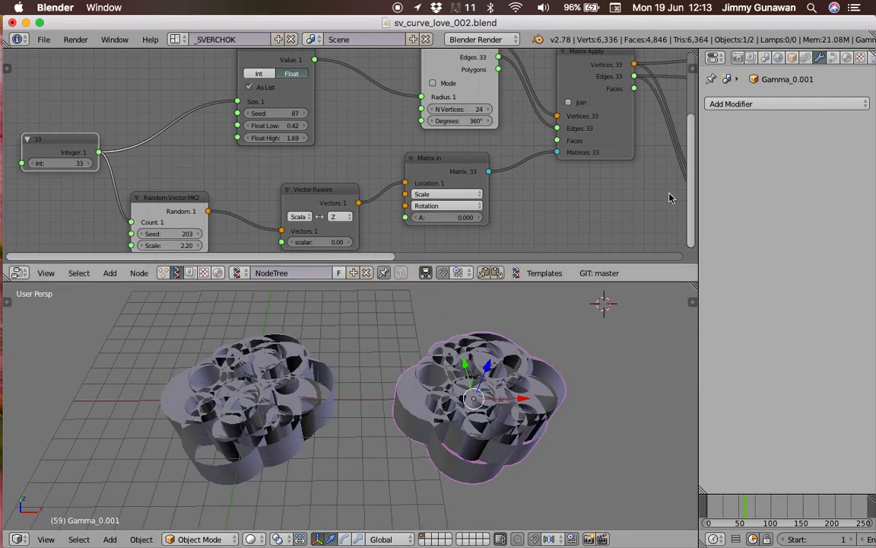
pyautogui.click(776, 104)
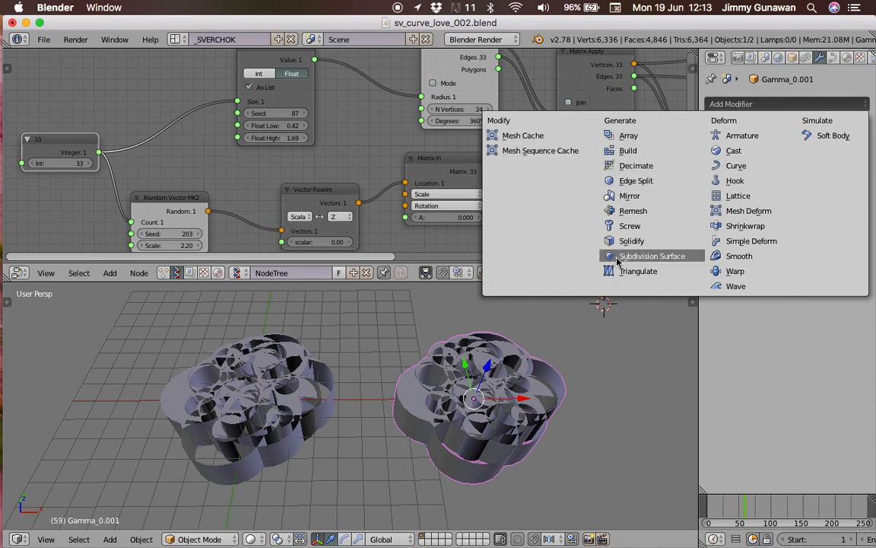
pyautogui.click(692, 104)
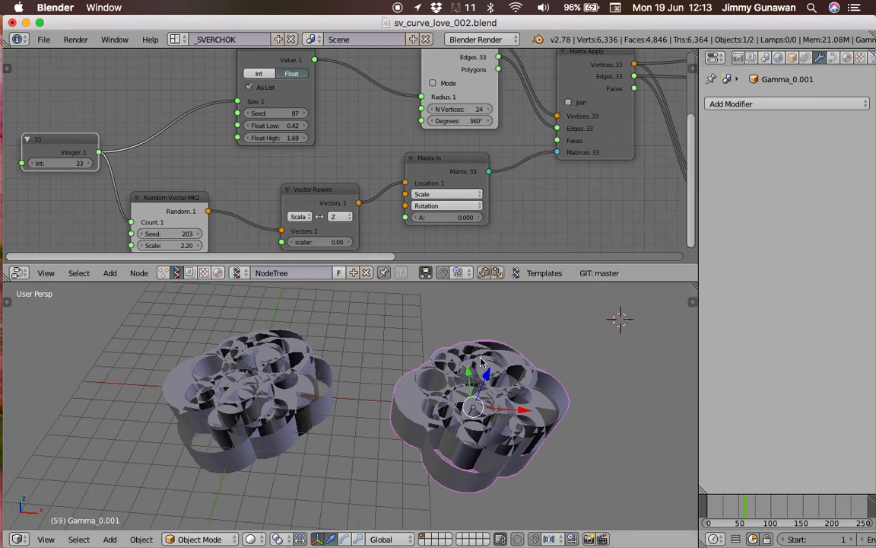
# - Delete the duplicated curve and inspect the original up close
pyautogui.press('Delete')
pyautogui.moveTo(483, 362); pyautogui.dragTo(434, 396, button='middle')
pyautogui.scroll(5, 387, 424)
pyautogui.scroll(-4, 403, 385)
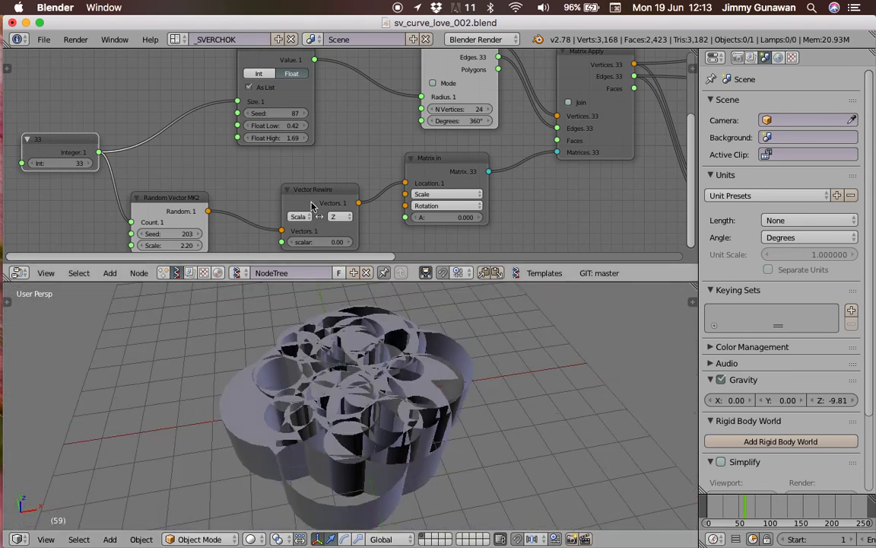
# - Change Random Num Gen's seed to 188 and its Float Low to -0.06
pyautogui.moveTo(304, 155); pyautogui.dragTo(289, 173, button='middle')
pyautogui.moveTo(267, 131); pyautogui.dragTo(338, 131)
pyautogui.moveTo(365, 381); pyautogui.dragTo(327, 360, button='middle')
pyautogui.moveTo(264, 131); pyautogui.dragTo(229, 143)
pyautogui.moveTo(385, 458); pyautogui.dragTo(374, 360, button='middle')
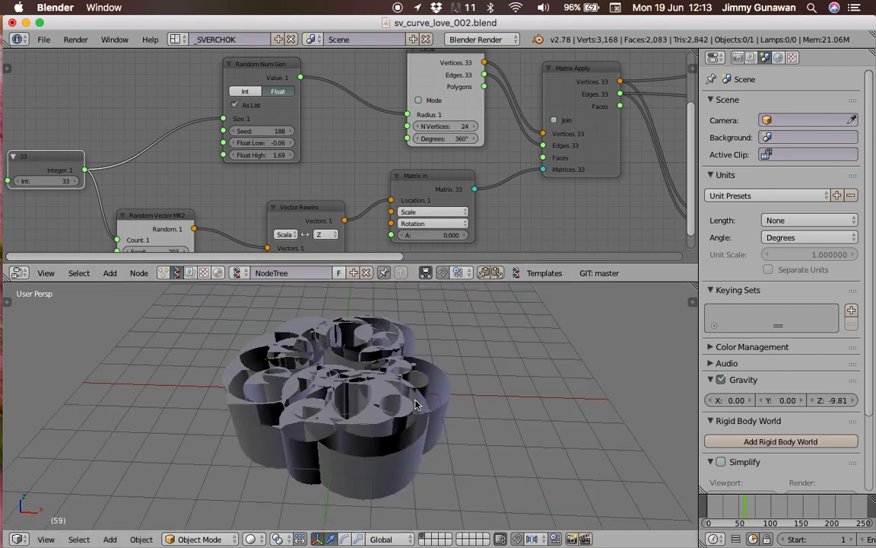
# - Make the node editor taller and move the topo_sort_for_profile and Curve Viewer 2D nodes closer to the node chain
pyautogui.moveTo(322, 216); pyautogui.dragTo(286, 212, button='middle')
pyautogui.moveTo(420, 281); pyautogui.dragTo(421, 312)
pyautogui.scroll(-1, 492, 251)
pyautogui.moveTo(534, 187); pyautogui.dragTo(421, 212, button='middle')
pyautogui.moveTo(508, 190); pyautogui.dragTo(490, 182)
pyautogui.moveTo(510, 173); pyautogui.dragTo(300, 186, button='middle')
pyautogui.moveTo(598, 111); pyautogui.dragTo(557, 130)
# - Adjust the placement of the Randomize input vertices, Range Int and Curve Viewer 2D nodes
pyautogui.moveTo(453, 110); pyautogui.dragTo(489, 128, button='middle')
pyautogui.moveTo(469, 108); pyautogui.dragTo(457, 108)
pyautogui.moveTo(379, 84); pyautogui.dragTo(355, 77)
pyautogui.moveTo(445, 112); pyautogui.dragTo(457, 107, button='middle')
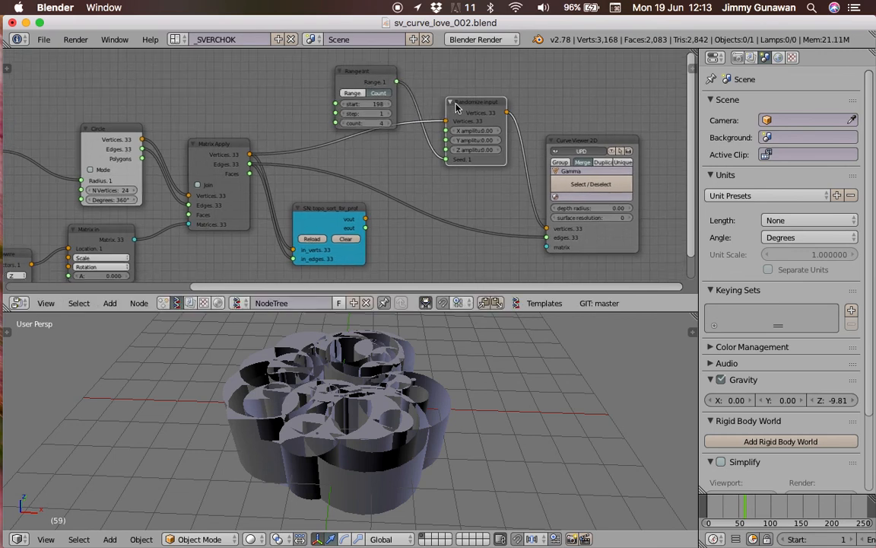
pyautogui.moveTo(453, 167); pyautogui.dragTo(456, 155, button='middle')
pyautogui.moveTo(579, 134); pyautogui.dragTo(566, 137)
pyautogui.moveTo(504, 156); pyautogui.dragTo(515, 146, button='middle')
pyautogui.moveTo(433, 162); pyautogui.dragTo(481, 153, button='middle')
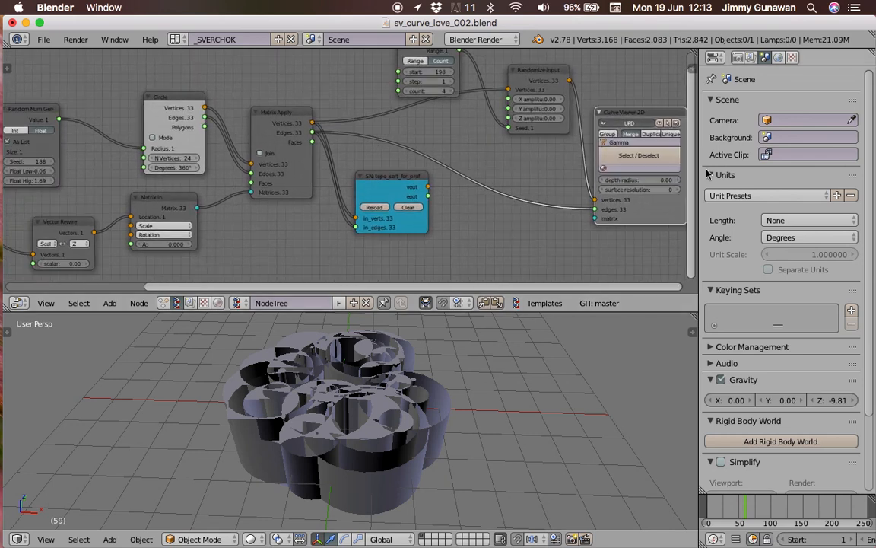
# - Widen the node editor and reposition the Curve Viewer 2D, Matrix Apply and topo_sort_for_profile nodes
pyautogui.moveTo(698, 167); pyautogui.dragTo(723, 168)
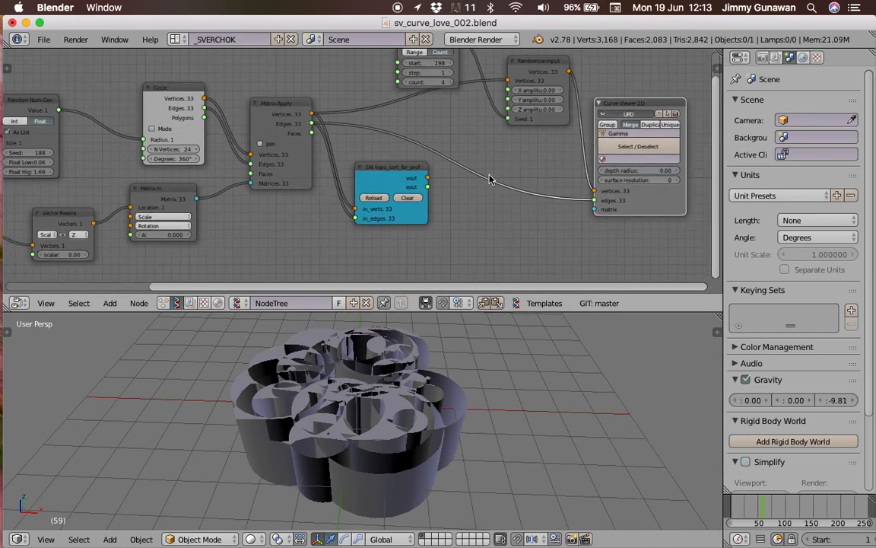
pyautogui.moveTo(418, 174); pyautogui.dragTo(406, 173, button='middle')
pyautogui.moveTo(598, 99); pyautogui.dragTo(584, 98)
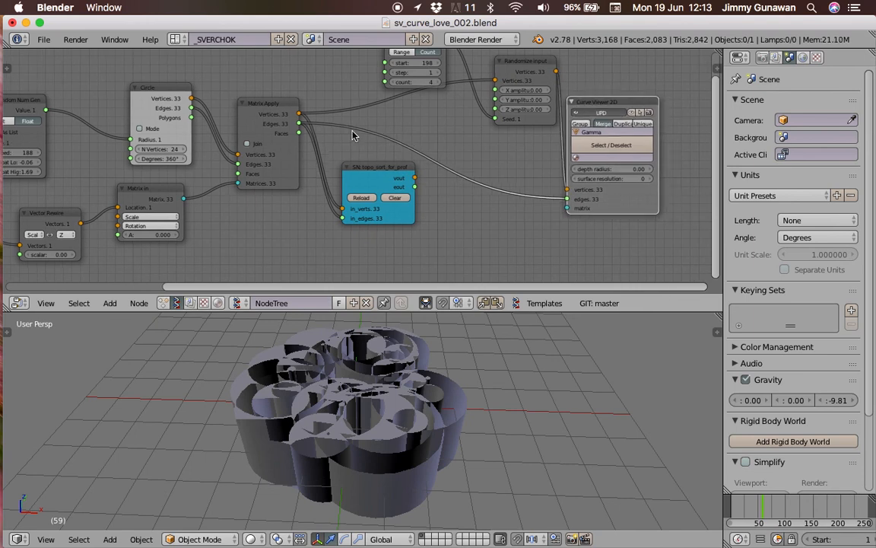
pyautogui.moveTo(275, 108); pyautogui.dragTo(270, 95)
pyautogui.moveTo(366, 168); pyautogui.dragTo(373, 176, button='middle')
pyautogui.moveTo(378, 183); pyautogui.dragTo(358, 167)
pyautogui.moveTo(377, 160); pyautogui.dragTo(501, 189, button='middle')
pyautogui.scroll(1, 404, 168)
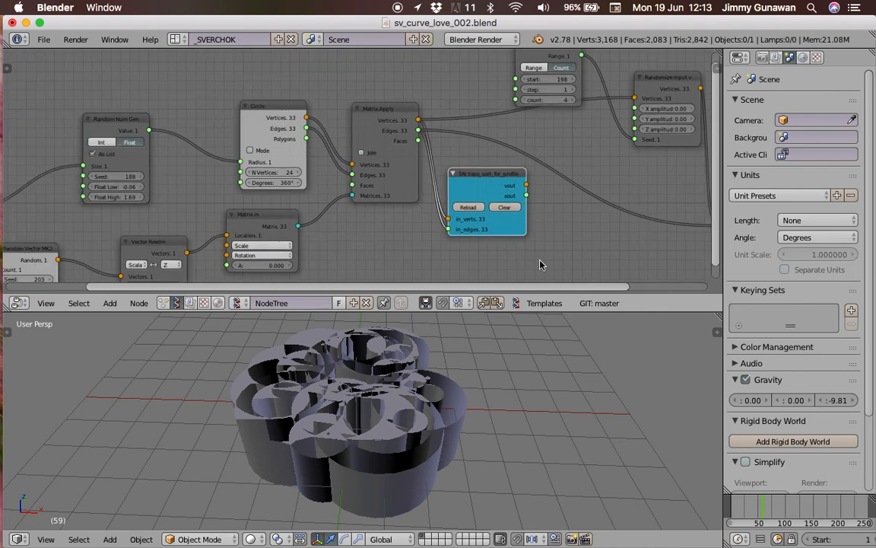
# - Set Random Num Gen's seed to 193 and its Float Low to 0.42
pyautogui.moveTo(447, 397); pyautogui.dragTo(461, 397, button='middle')
pyautogui.moveTo(207, 174); pyautogui.dragTo(321, 165, button='middle')
pyautogui.moveTo(240, 167); pyautogui.dragTo(266, 177)
pyautogui.moveTo(205, 233); pyautogui.dragTo(237, 176, button='middle')
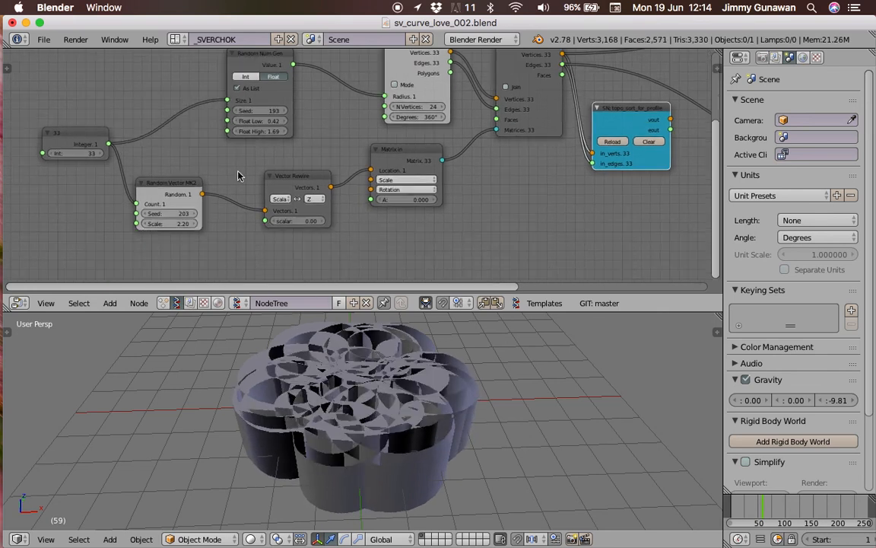
# - Set Random Vector MK2's Scale to 7.57 to scatter the circles farther apart, and inspect the spread
pyautogui.moveTo(180, 222); pyautogui.dragTo(252, 223)
pyautogui.scroll(-3, 196, 252)
pyautogui.scroll(-6, 305, 445)
pyautogui.moveTo(306, 444); pyautogui.dragTo(428, 386, button='middle')
pyautogui.scroll(3, 296, 446)
pyautogui.scroll(-4, 415, 395)
pyautogui.scroll(1, 422, 391)
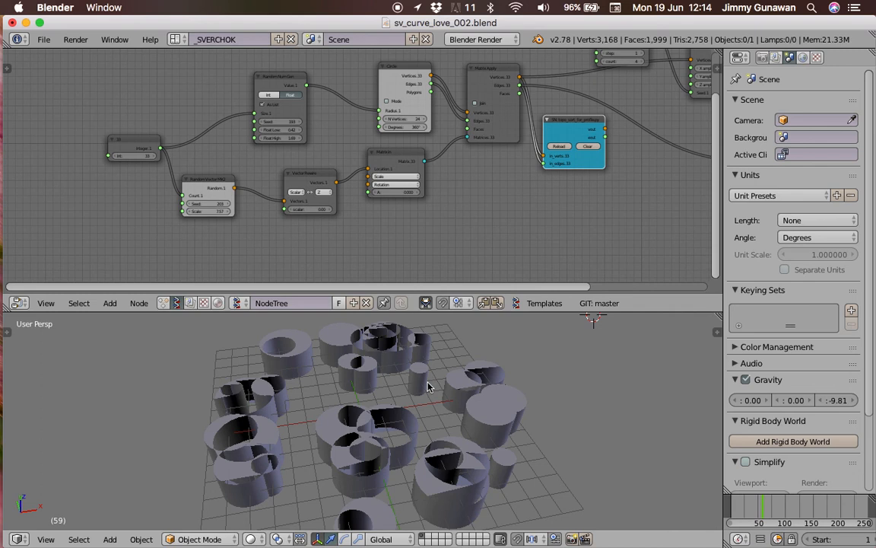
# - Move the Curve Viewer 2D node farther from and level with Randomize input vertices
pyautogui.moveTo(524, 134); pyautogui.dragTo(91, 145, button='middle')
pyautogui.scroll(3, 335, 164)
pyautogui.moveTo(354, 167); pyautogui.dragTo(359, 235, button='middle')
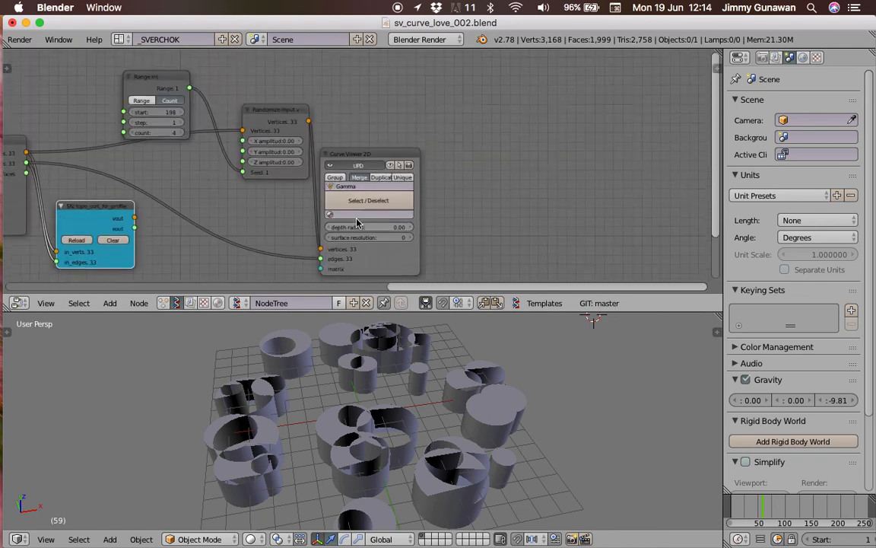
pyautogui.scroll(4, 370, 145)
pyautogui.moveTo(370, 143); pyautogui.dragTo(426, 114)
pyautogui.scroll(-2, 449, 125)
pyautogui.moveTo(474, 137); pyautogui.dragTo(557, 122, button='middle')
pyautogui.click(715, 68)
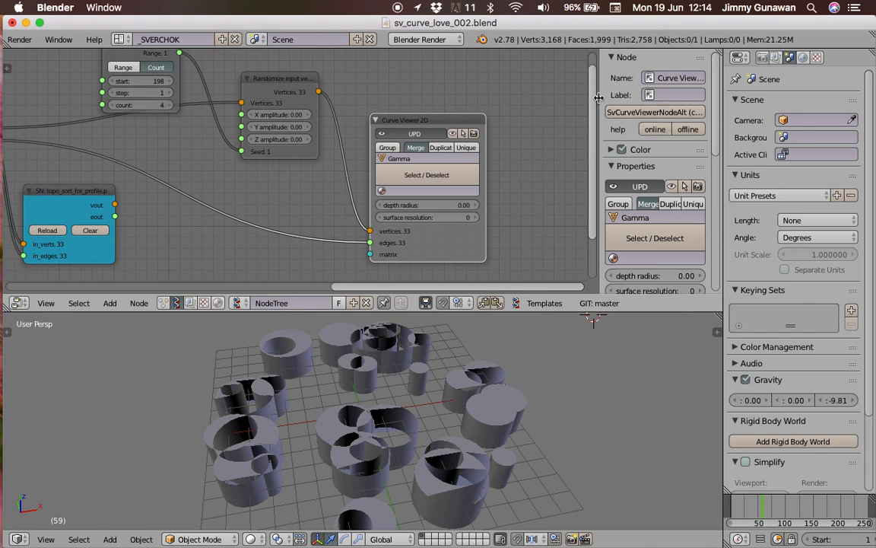
pyautogui.moveTo(599, 97); pyautogui.dragTo(715, 98)
pyautogui.moveTo(517, 451); pyautogui.dragTo(461, 445, button='middle')
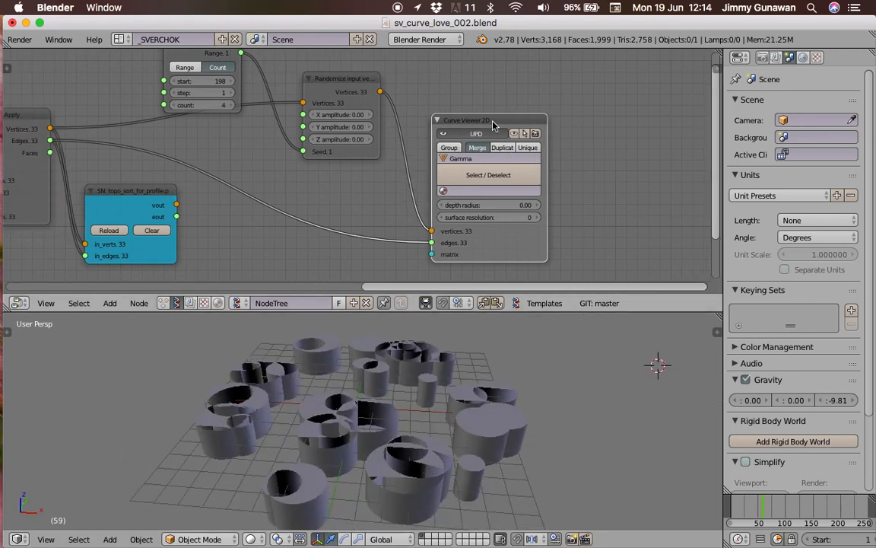
pyautogui.moveTo(493, 124); pyautogui.dragTo(502, 100)
# - Add a Polyline Viewer MK1 node and place it beyond Curve Viewer 2D
pyautogui.moveTo(638, 121); pyautogui.dragTo(538, 139, button='middle')
pyautogui.hotkey('shift', 'a')
pyautogui.click(538, 139)
pyautogui.write('poluli')
pyautogui.press('BackSpace')
pyautogui.write('yl')
pyautogui.press('Return')
pyautogui.click(544, 115)
pyautogui.scroll(-2, 544, 116)
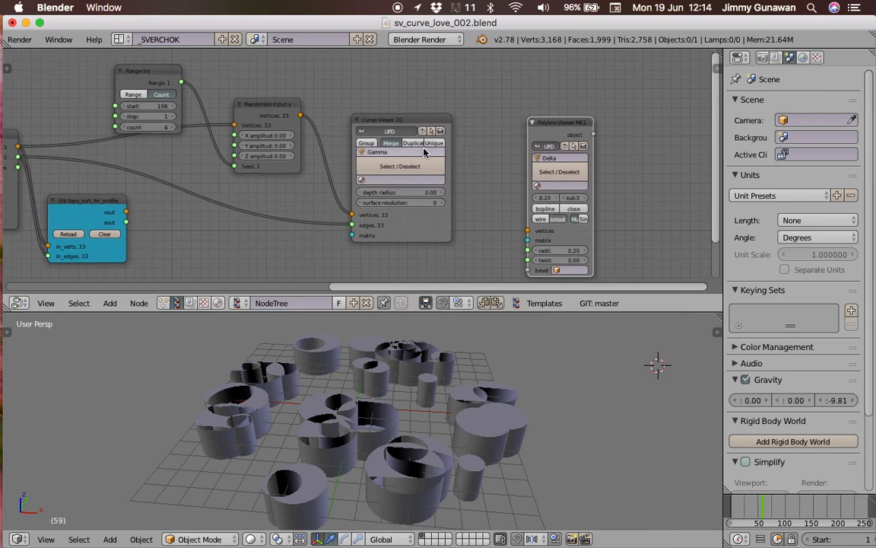
# - Link Randomize input vertices' output to Polyline Viewer MK1's vertices, set its radii to 0.77 and inspect the rings
pyautogui.moveTo(301, 115); pyautogui.dragTo(529, 229)
pyautogui.moveTo(520, 336); pyautogui.dragTo(466, 336, button='middle')
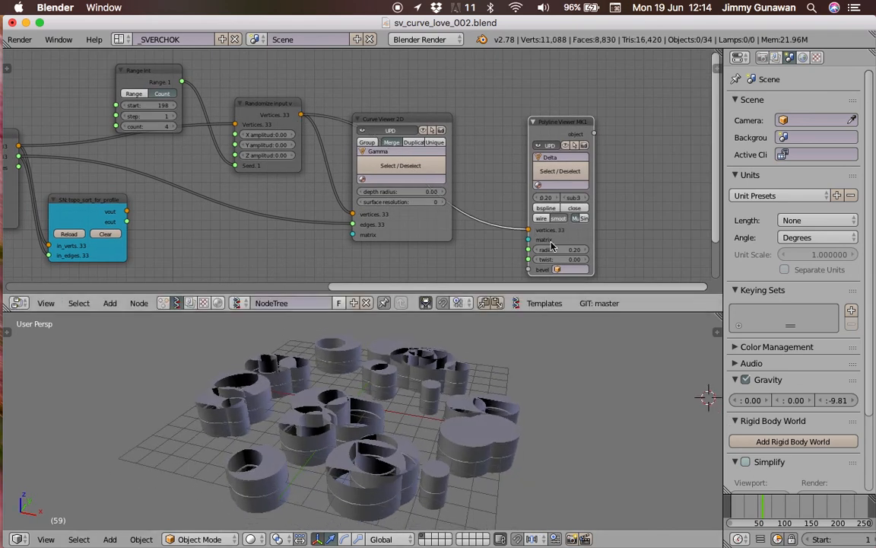
pyautogui.moveTo(560, 250)
pyautogui.mouseDown()
pyautogui.moveTo(582, 249)
pyautogui.moveTo(557, 249)
pyautogui.mouseUp()
pyautogui.moveTo(407, 385); pyautogui.dragTo(485, 379, button='middle')
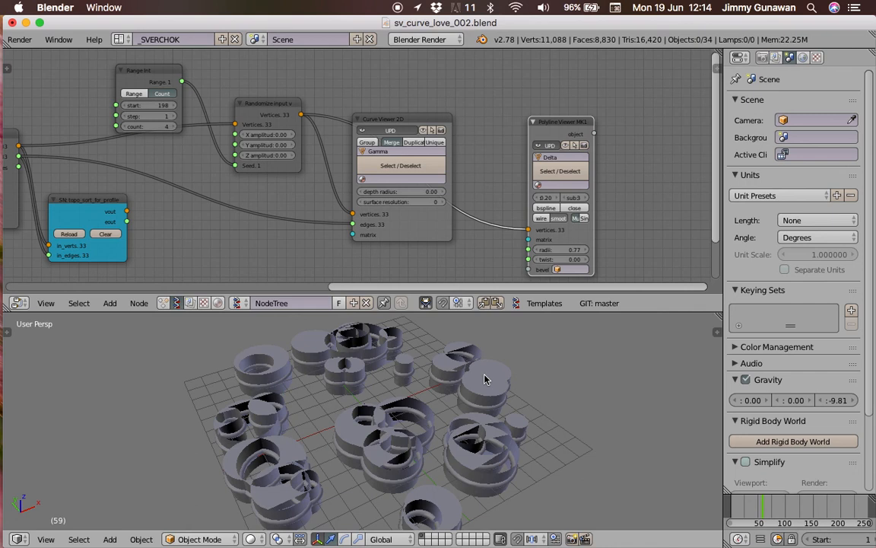